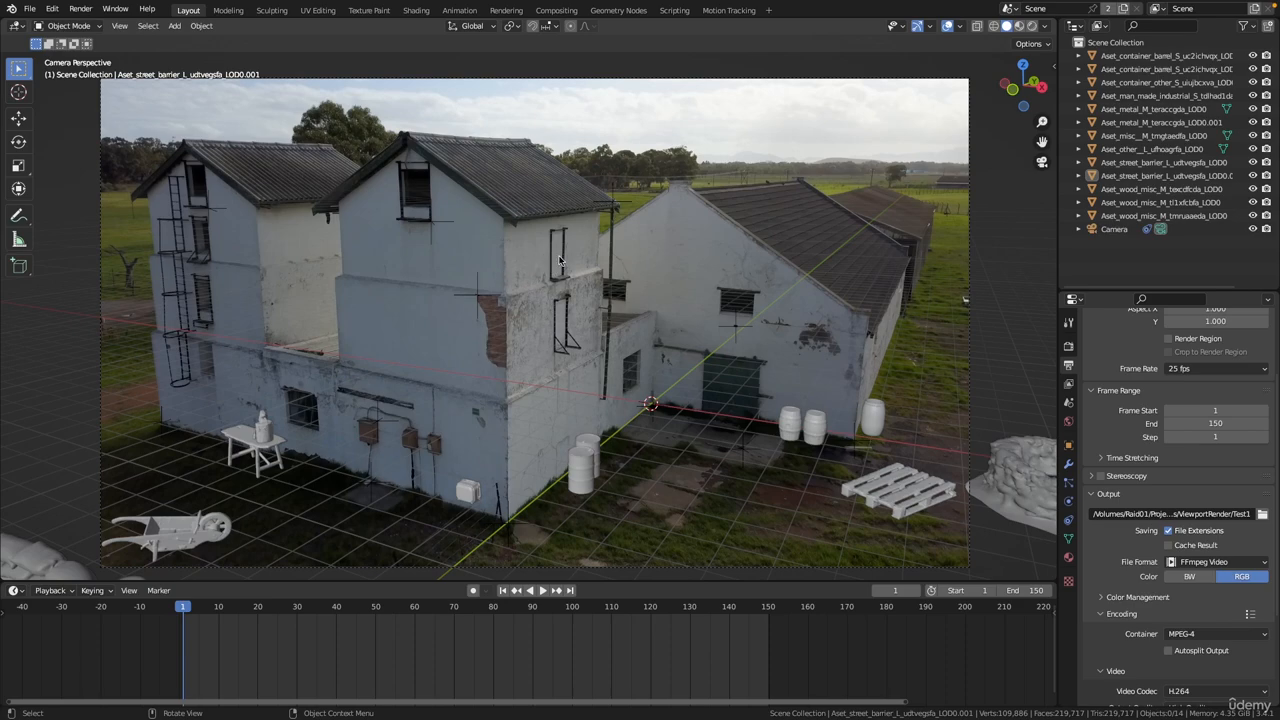
- Switch to Mixamo in Safari and load the Zombiegirl W Kurniawan character, replacing the current one
key("super+Tab")
key("super+Tab")
key("super+Tab")
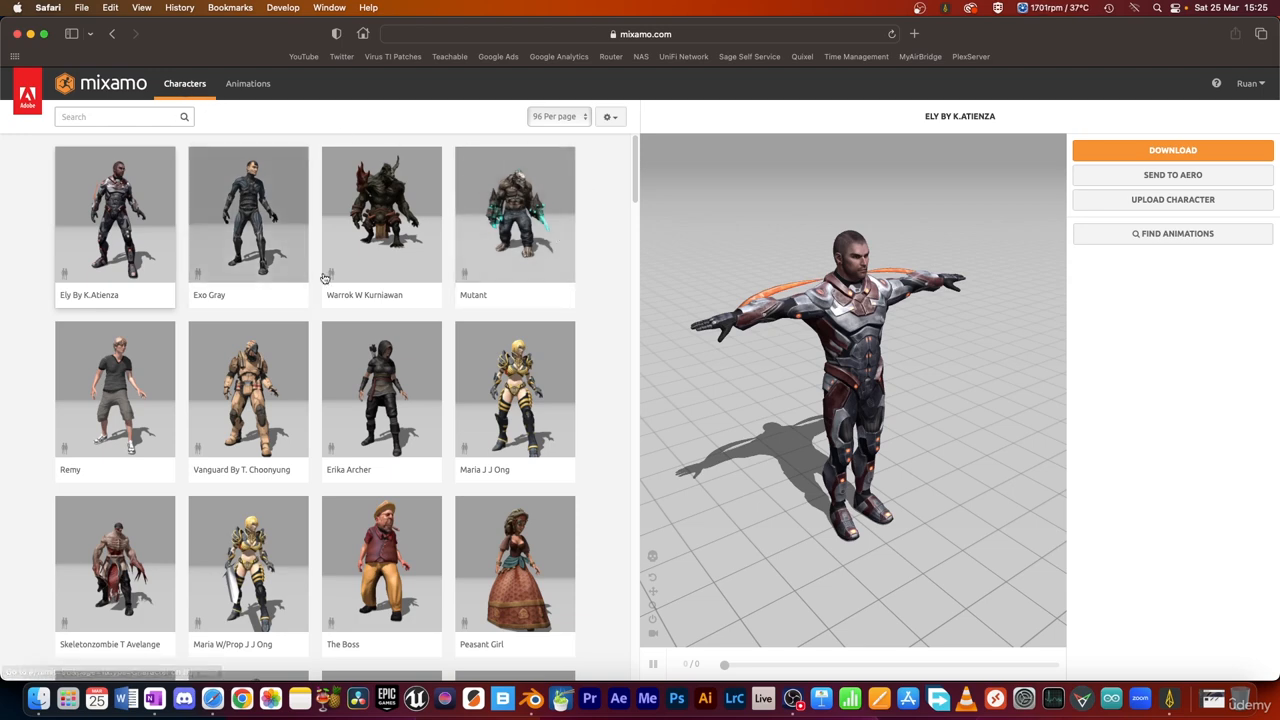
left_click_drag(638, 192, 650, 546)
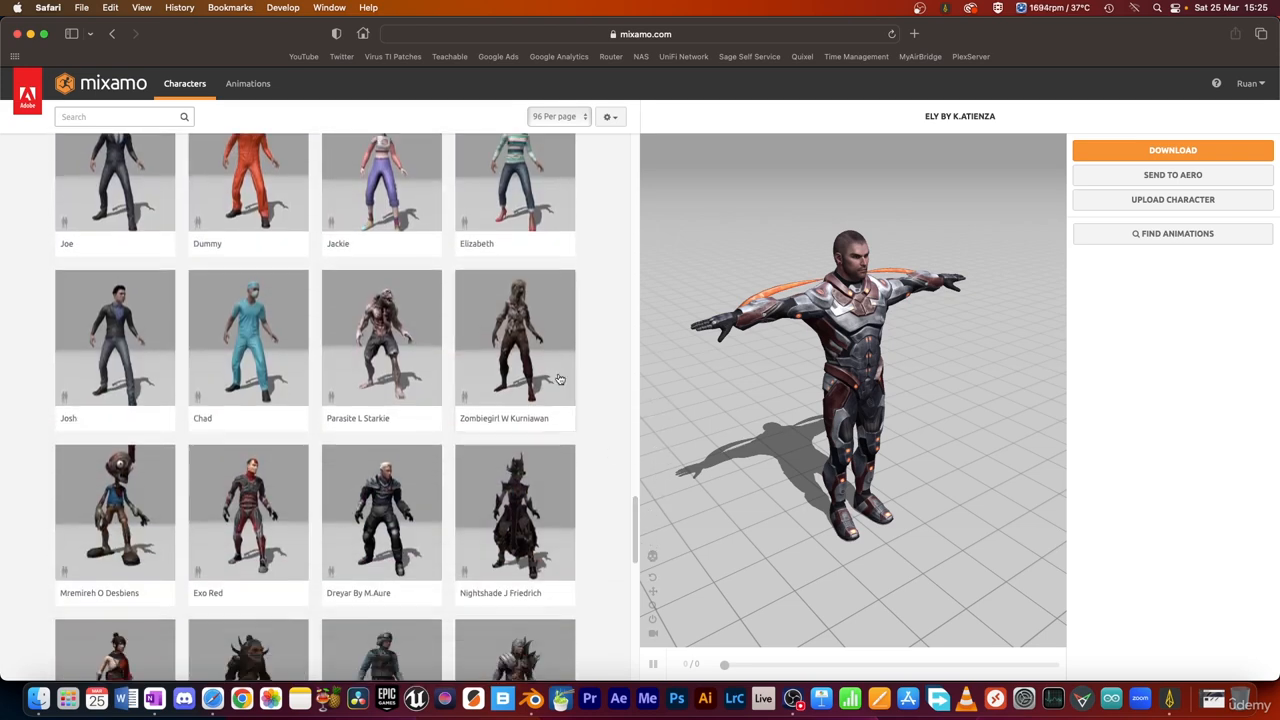
left_click(520, 342)
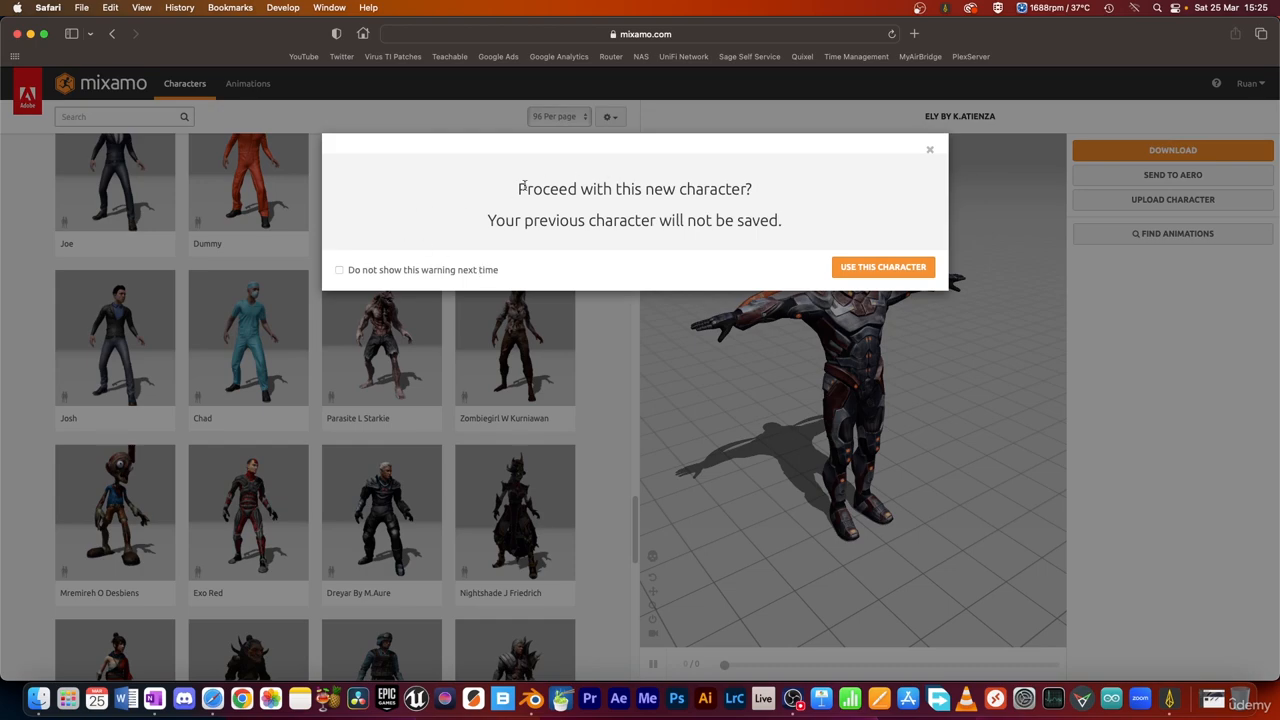
left_click(900, 267)
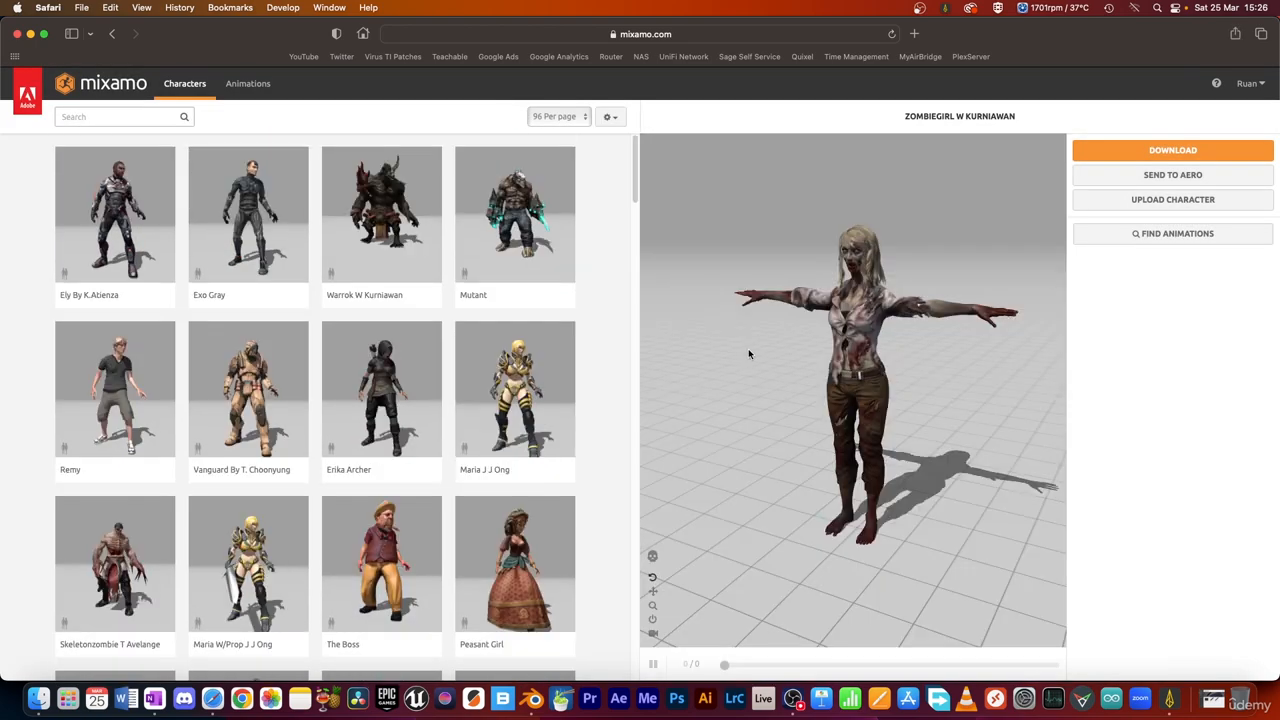
left_click_drag(748, 348, 860, 372)
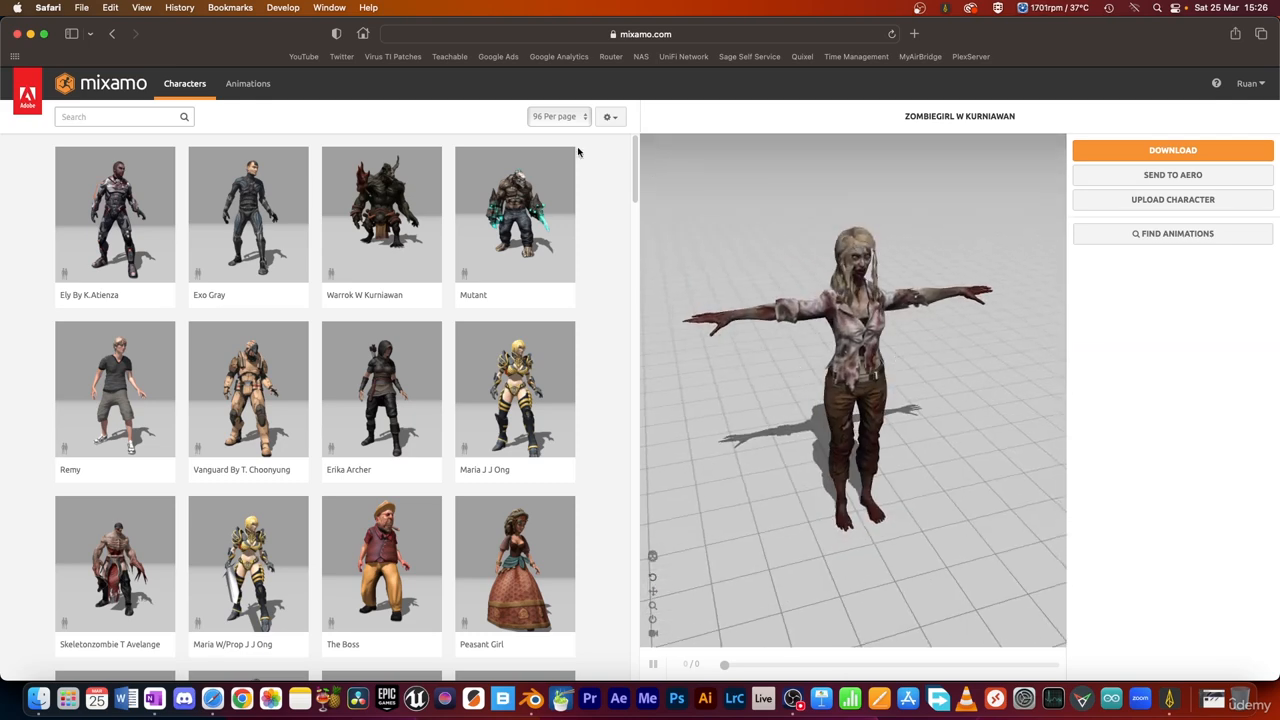
- Search the animation library for "zombie"
left_click(246, 88)
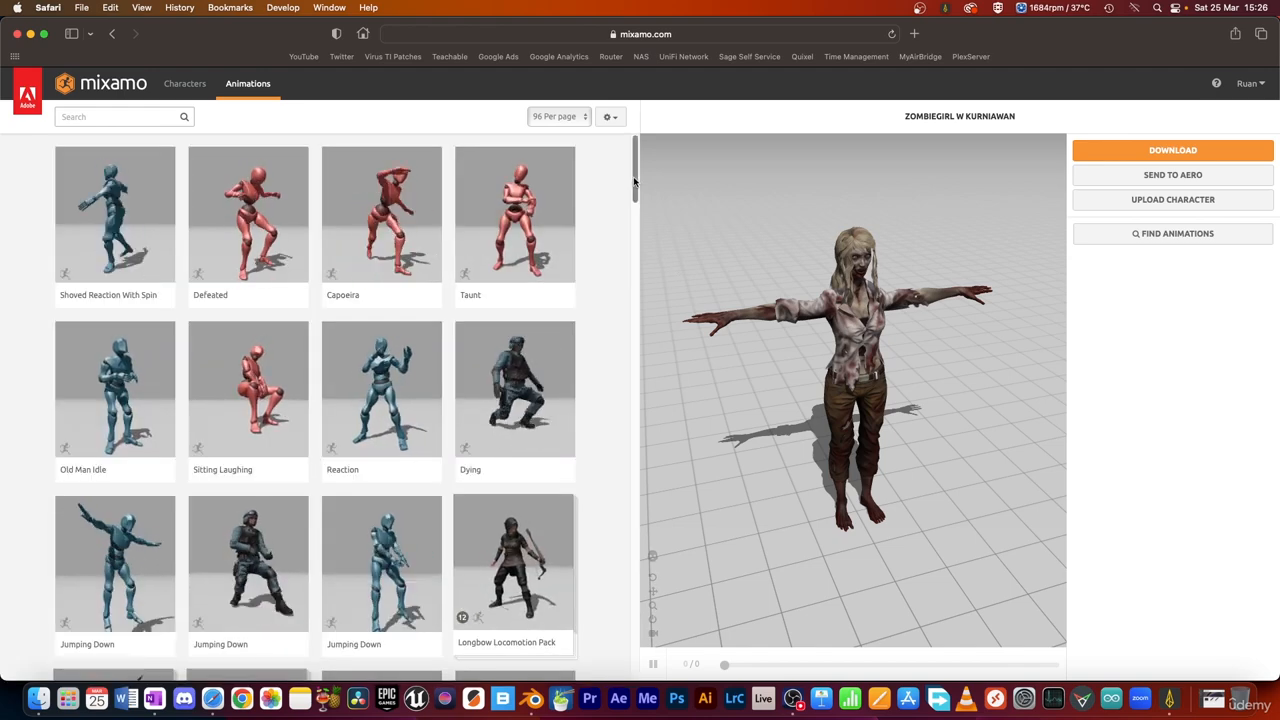
mouse_move(633, 181)
left_mouse_down()
mouse_move(623, 236)
mouse_move(632, 178)
left_mouse_up()
left_click(141, 115)
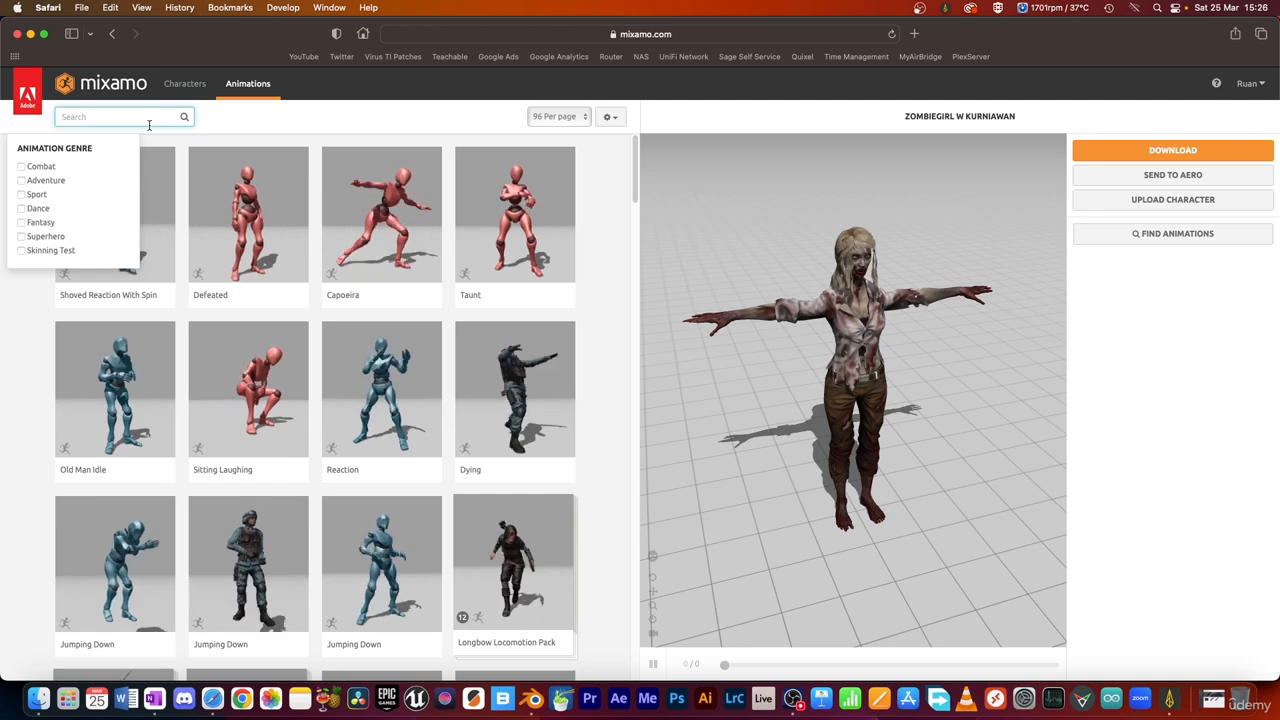
key("Return")
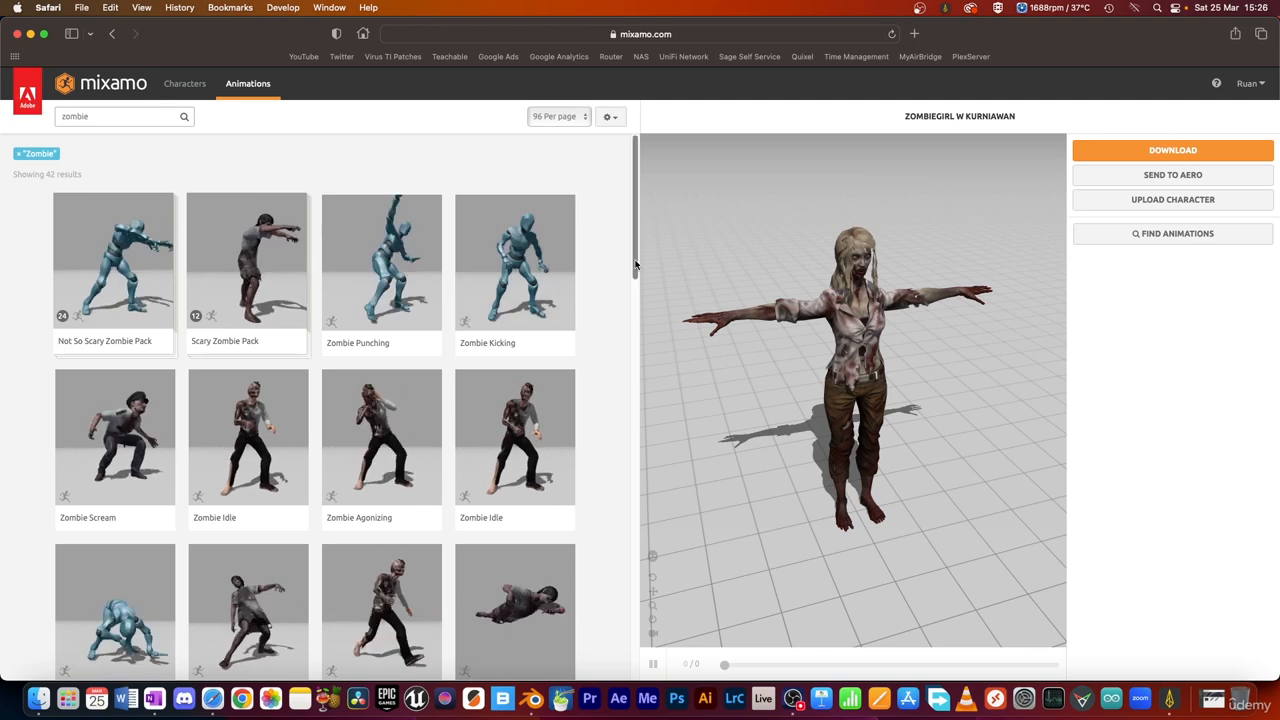
- Apply the Zombie Running animation to the character and preview it from another angle
scroll(633, 270, "down", 1)
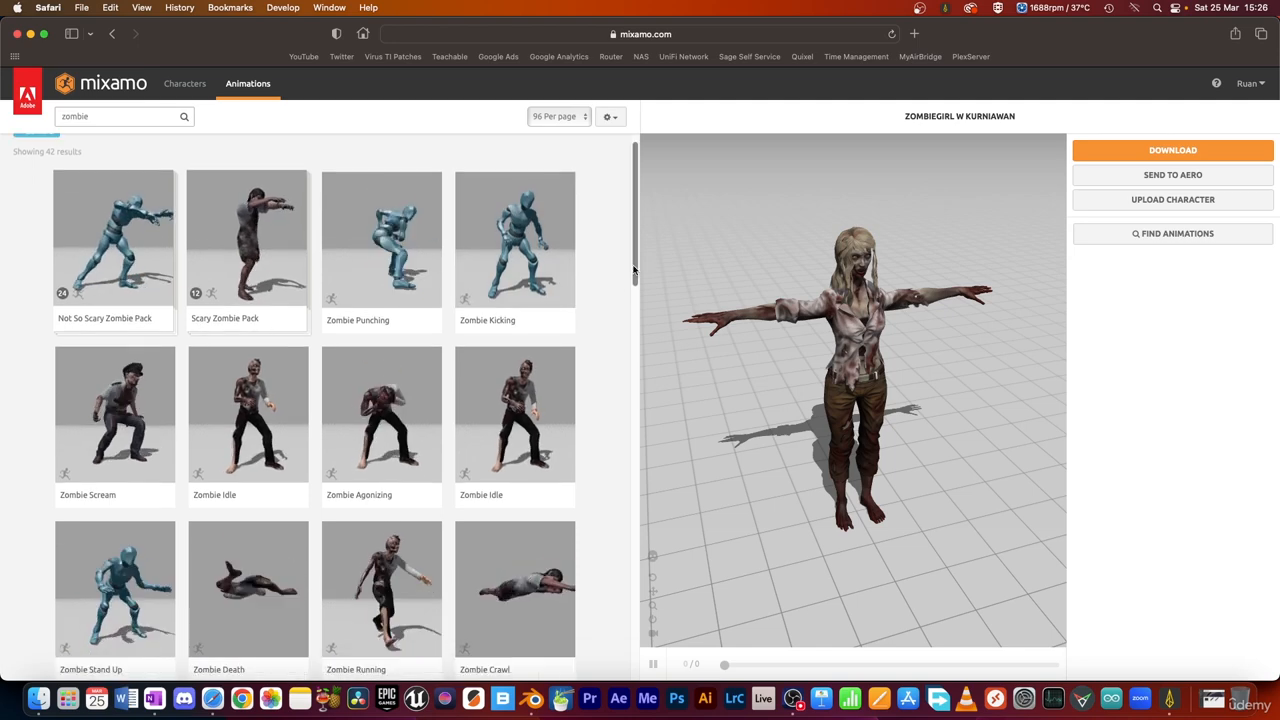
left_click(403, 566)
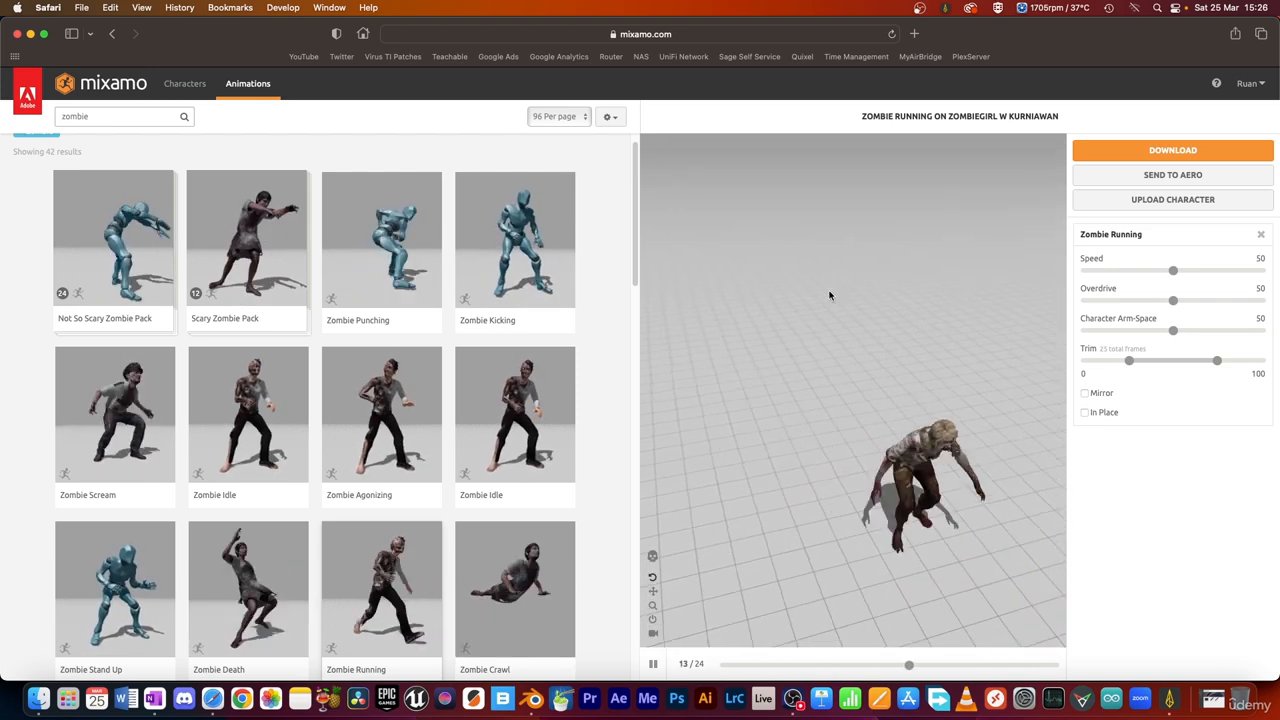
left_click_drag(860, 540, 900, 451)
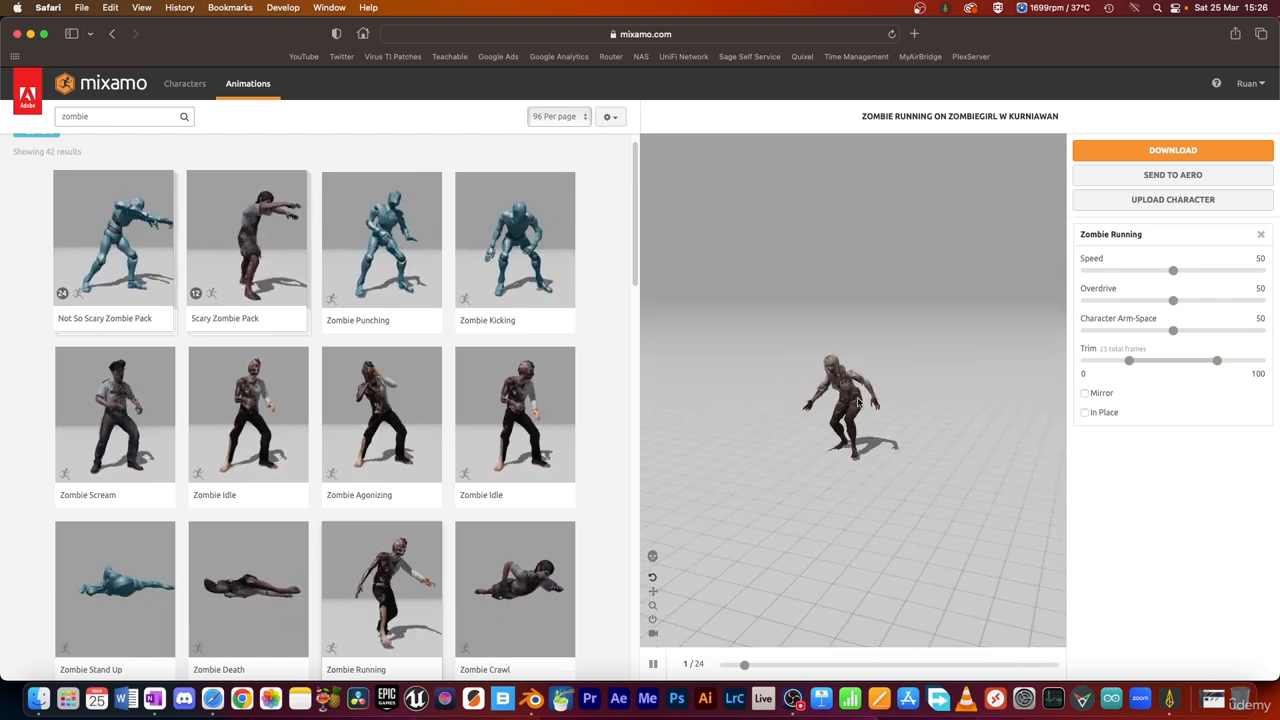
- Apply the Zombie Walk animation to the character and extend its trim range to -50 through 150
left_click_drag(637, 271, 614, 406)
left_click(140, 468)
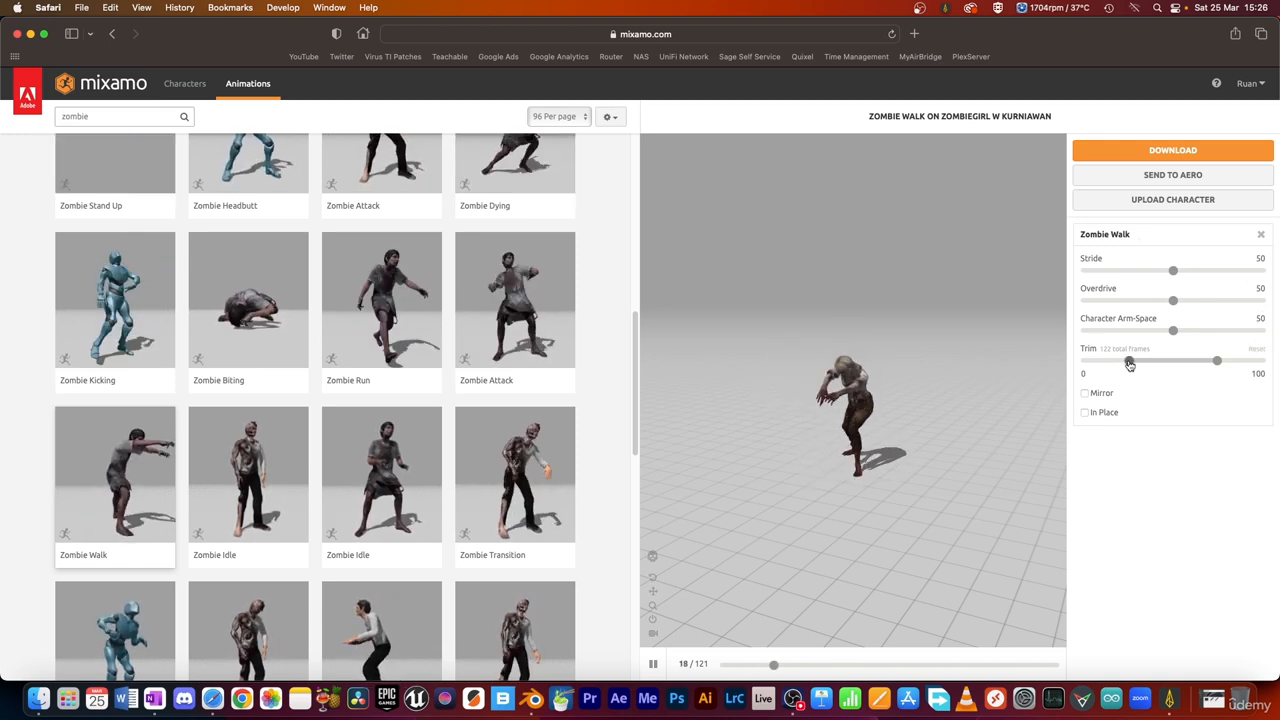
left_click_drag(1094, 362, 1079, 362)
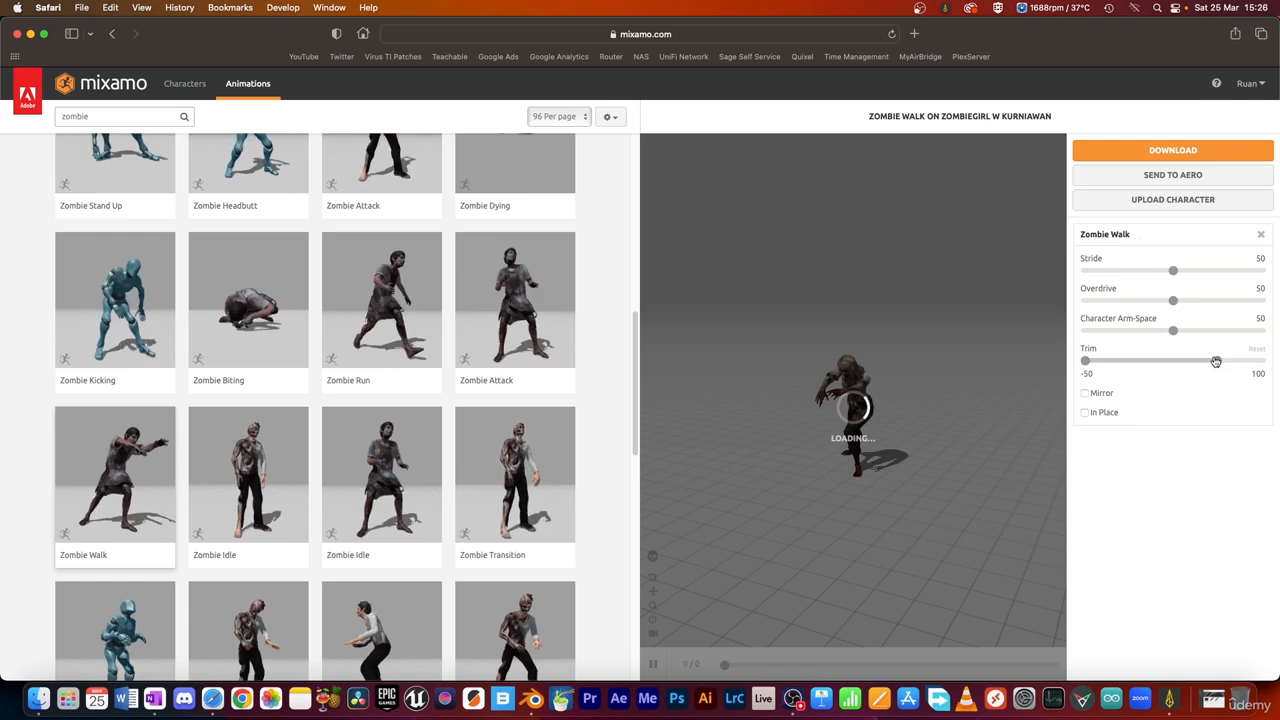
left_click_drag(1216, 363, 1258, 362)
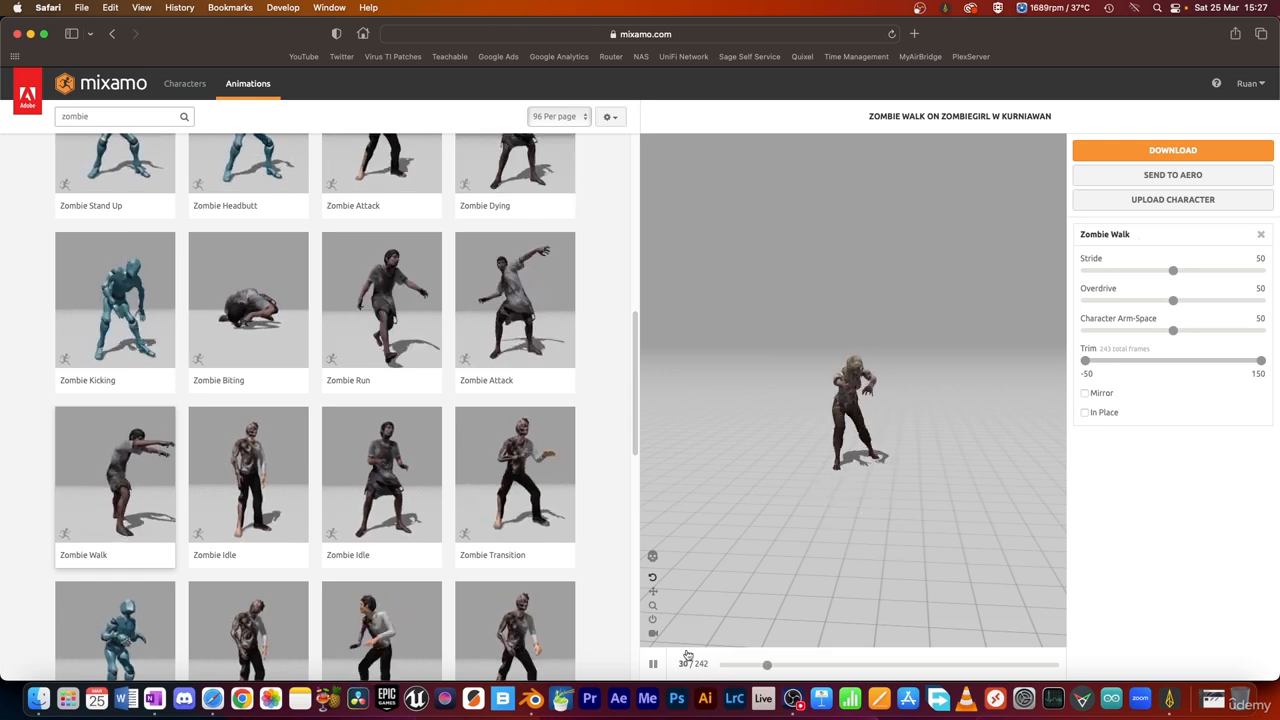
- Try the In Place option on the Zombie Walk animation and turn it off again
left_click_drag(877, 497, 859, 499)
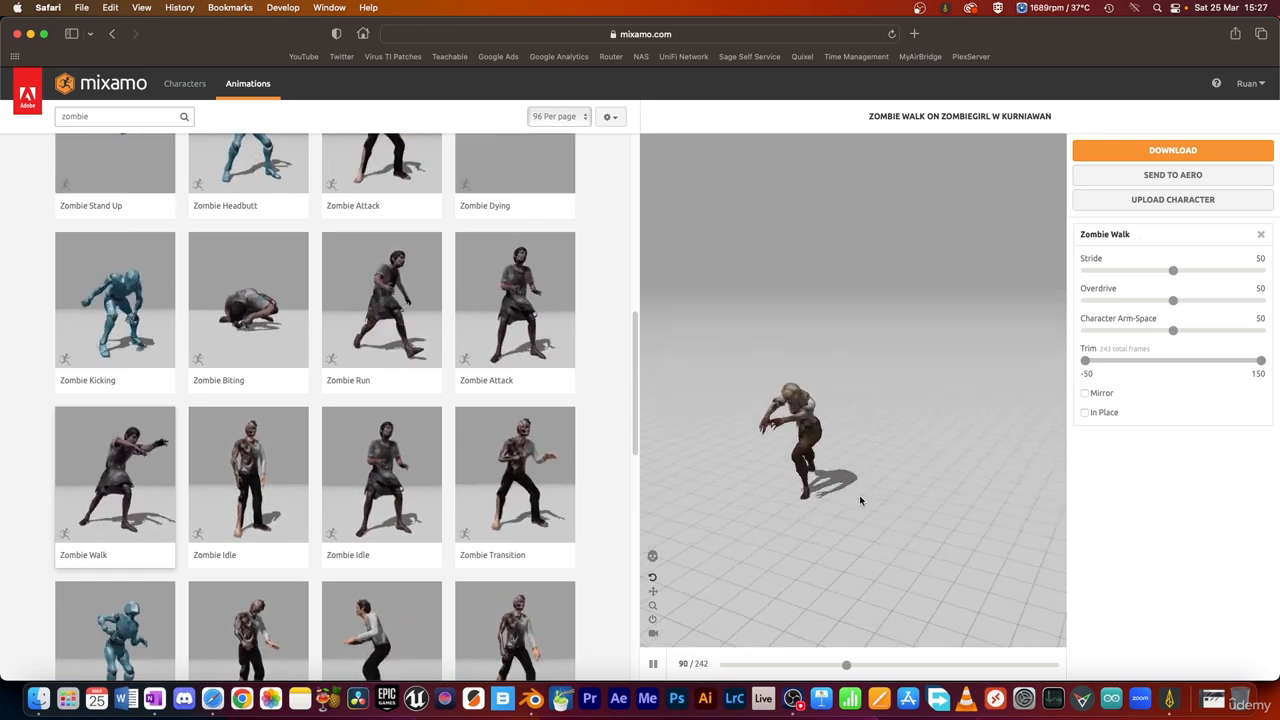
left_click_drag(844, 448, 844, 431)
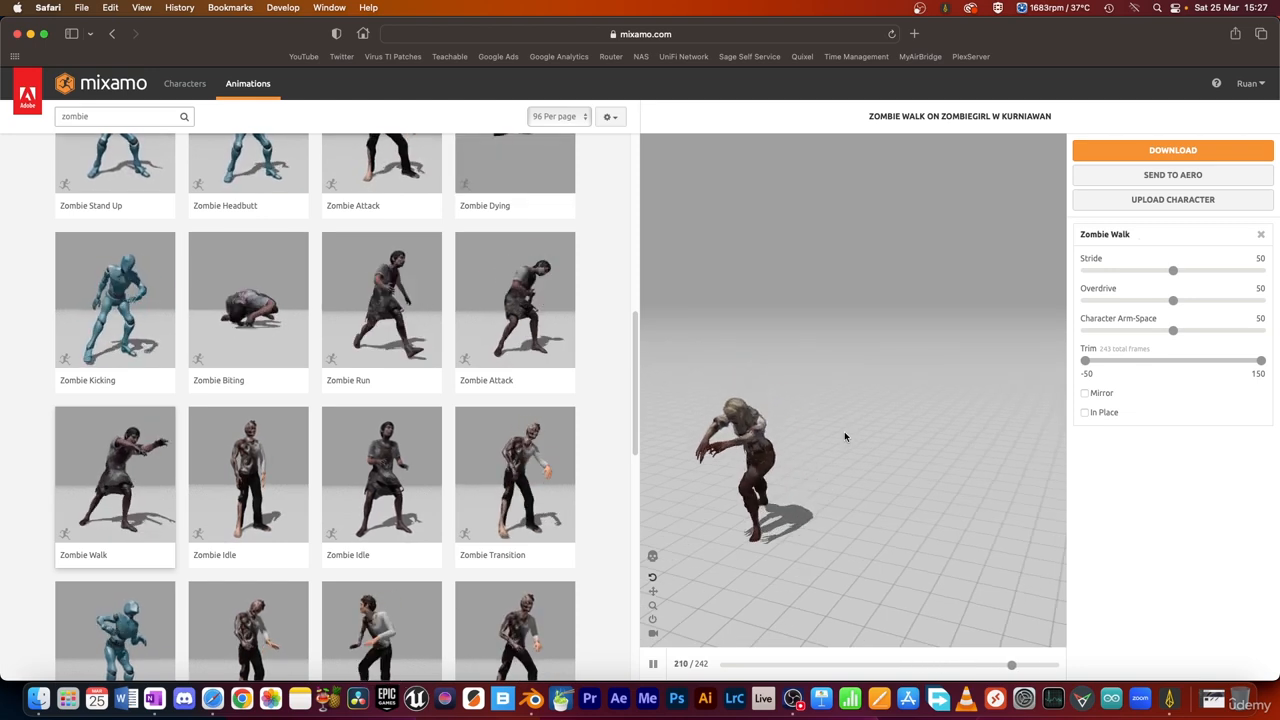
left_click(1085, 413)
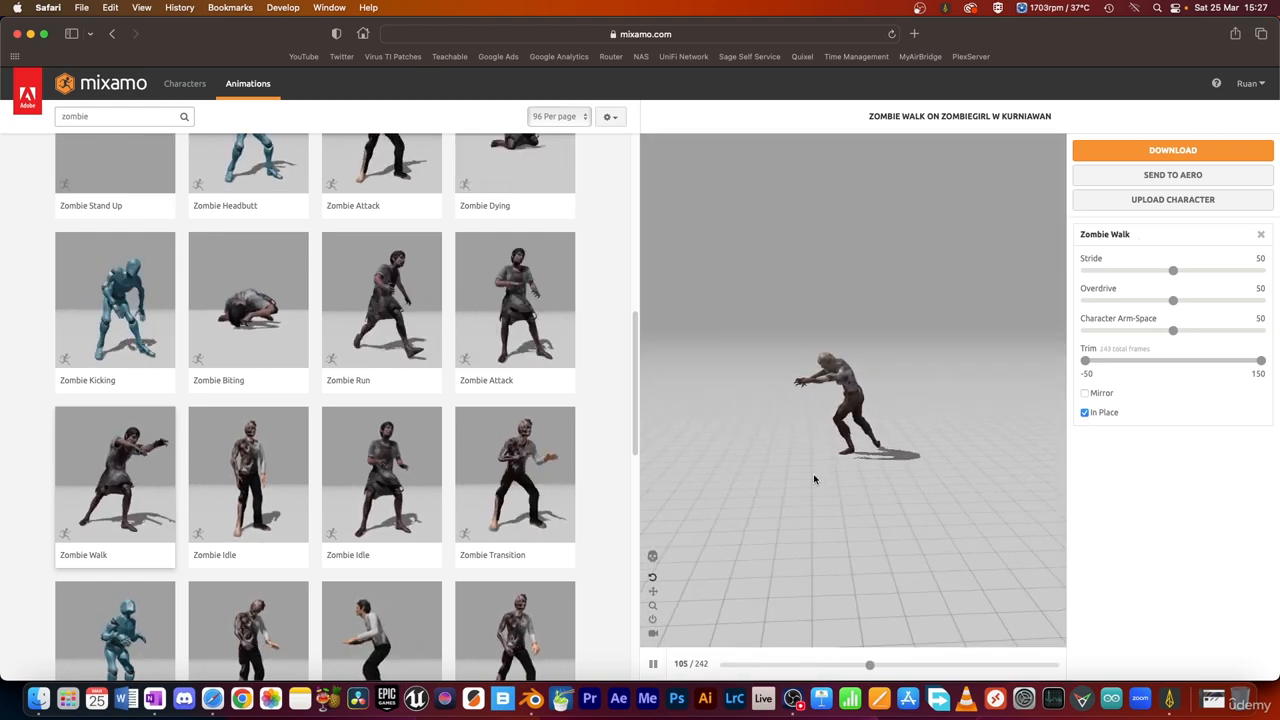
left_click(1085, 412)
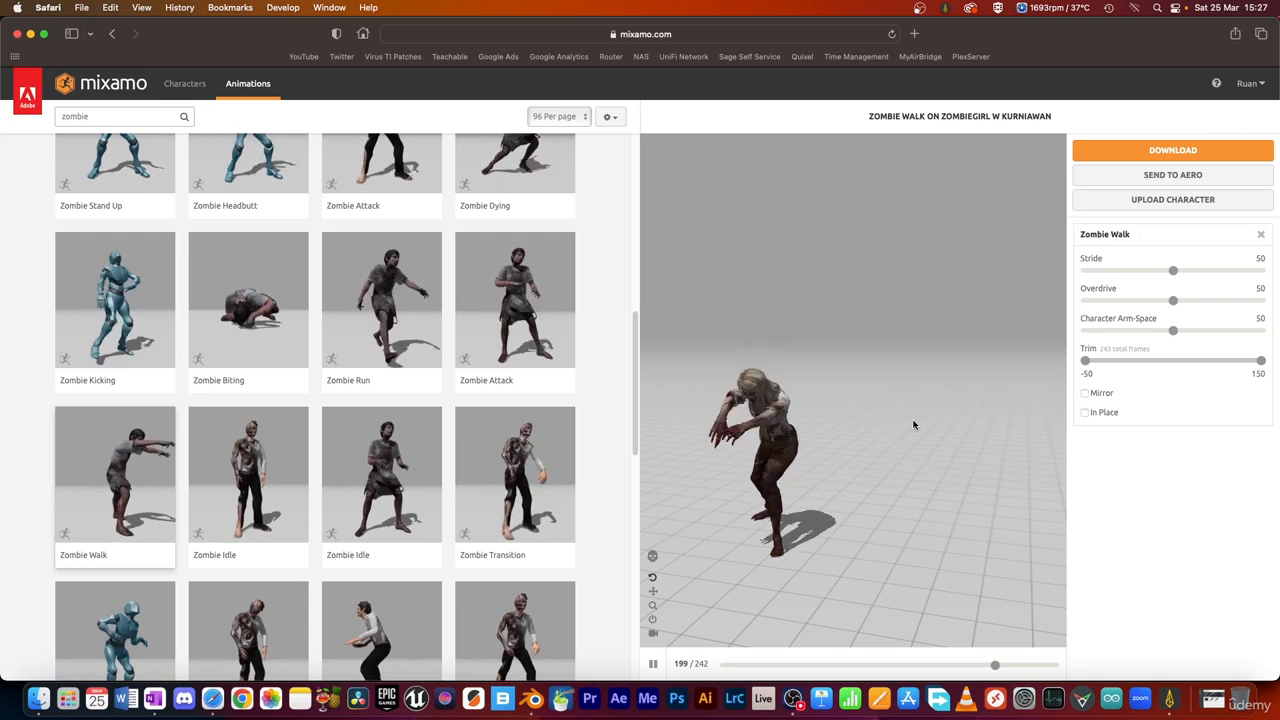
- Open the download settings for the animated character and choose FBX Binary(.fbx) format, With Skin
left_click(1174, 151)
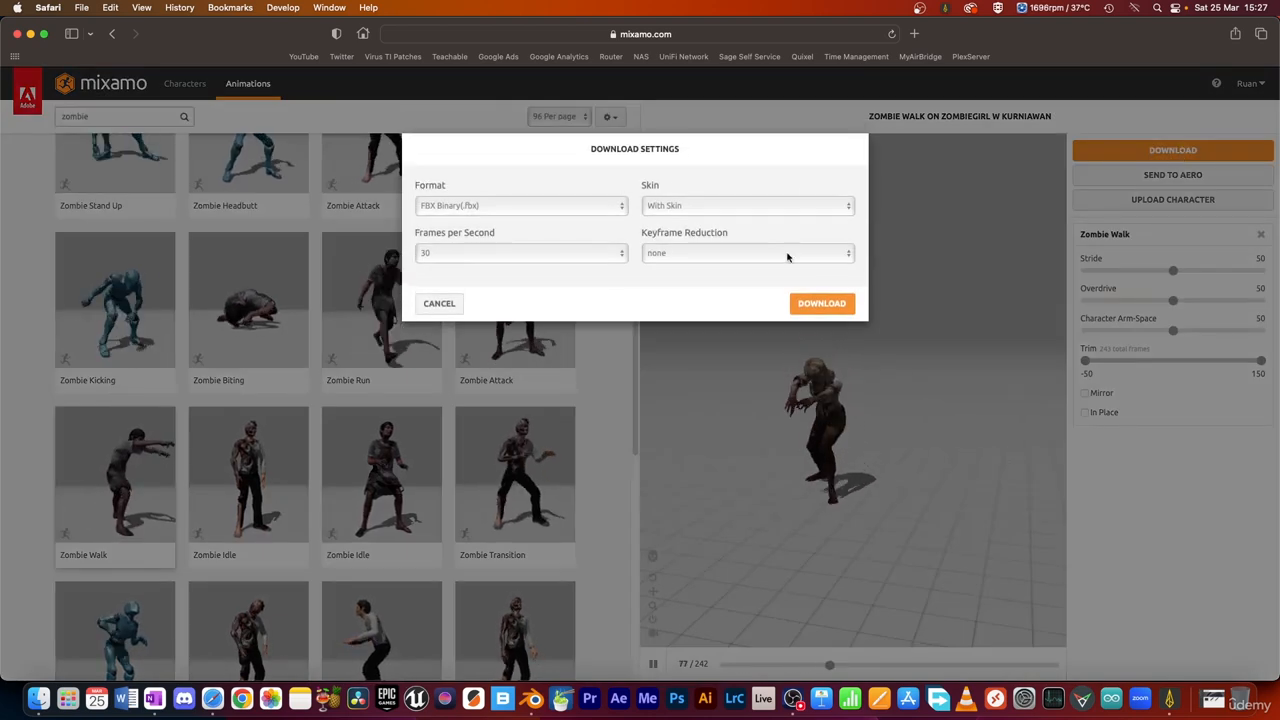
left_click(465, 206)
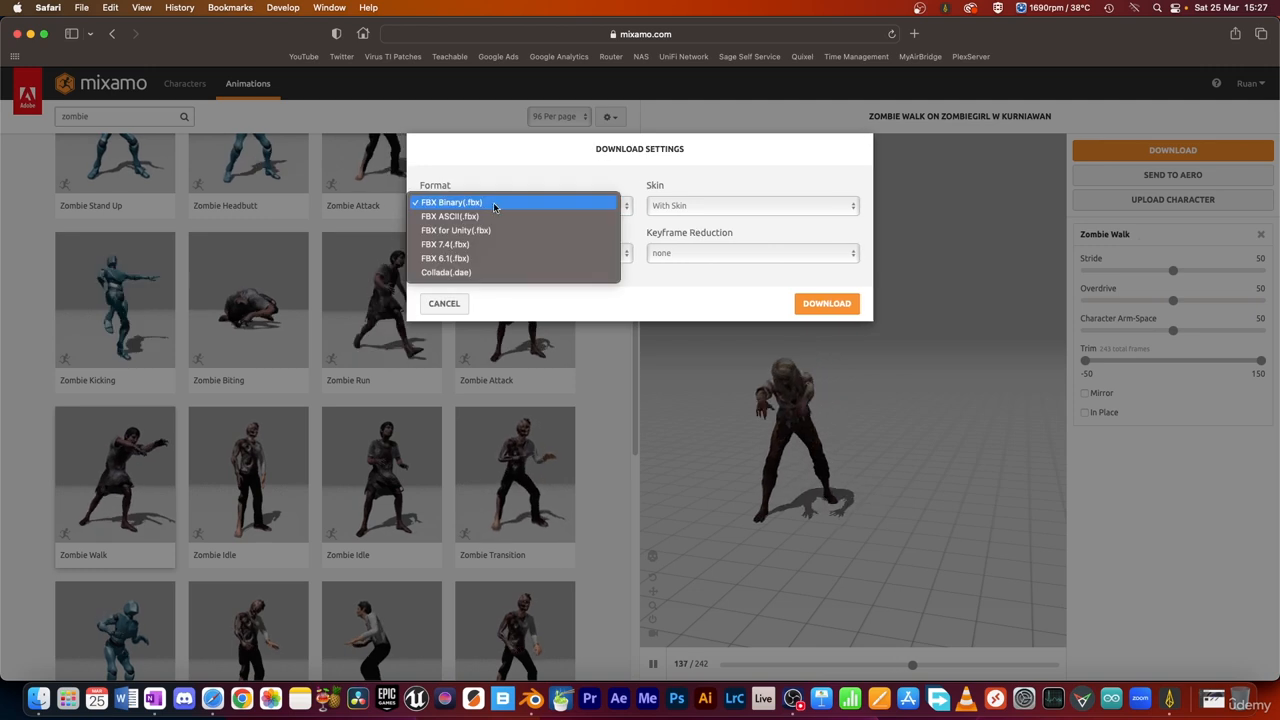
left_click(440, 205)
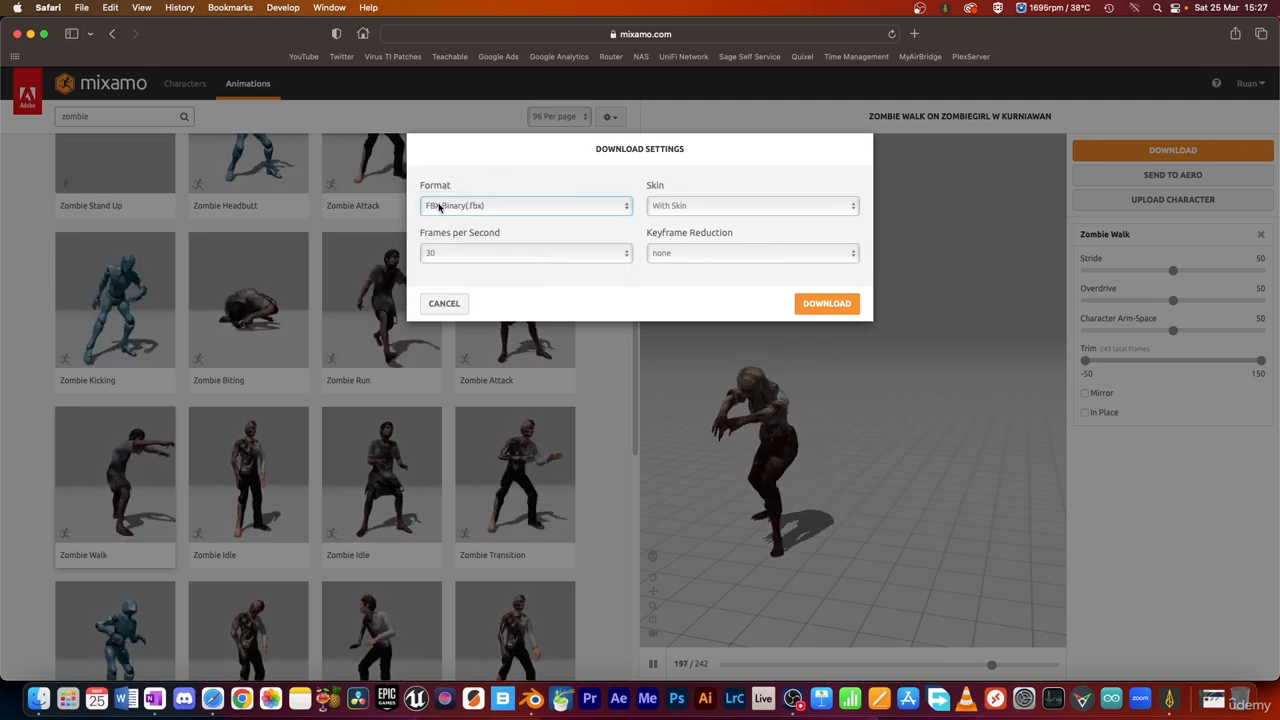
left_click(690, 207)
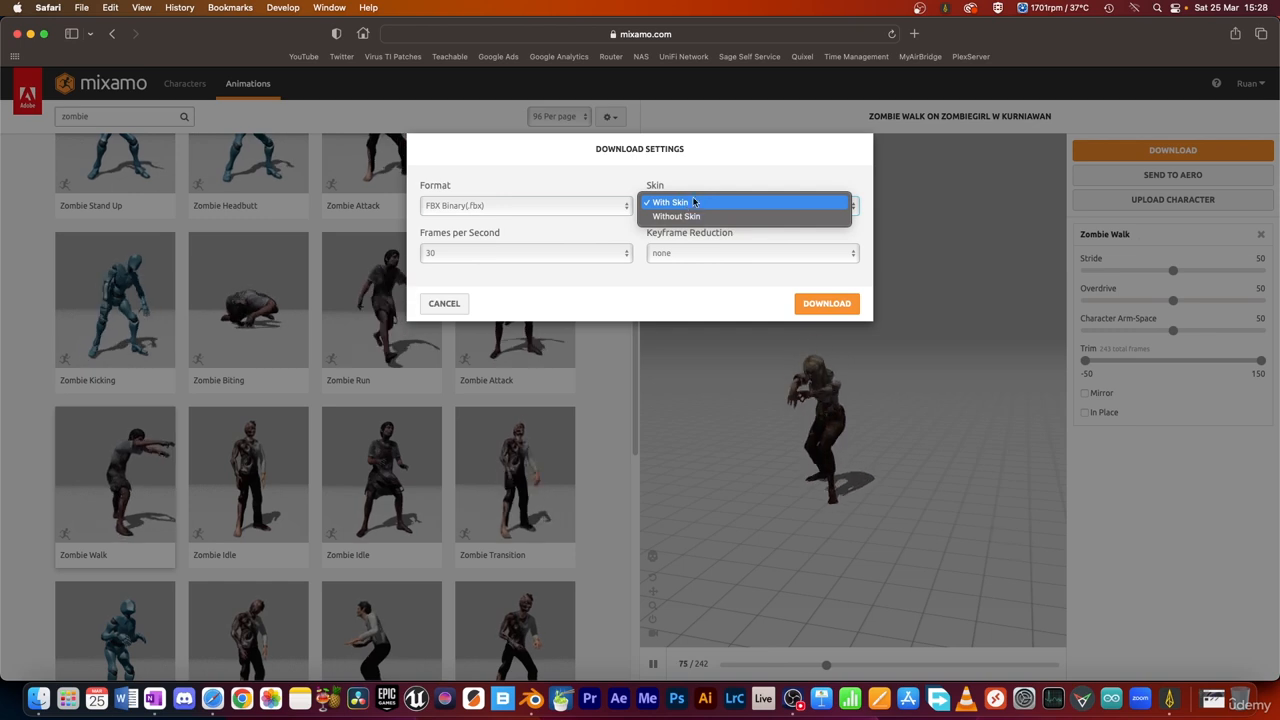
left_click(693, 204)
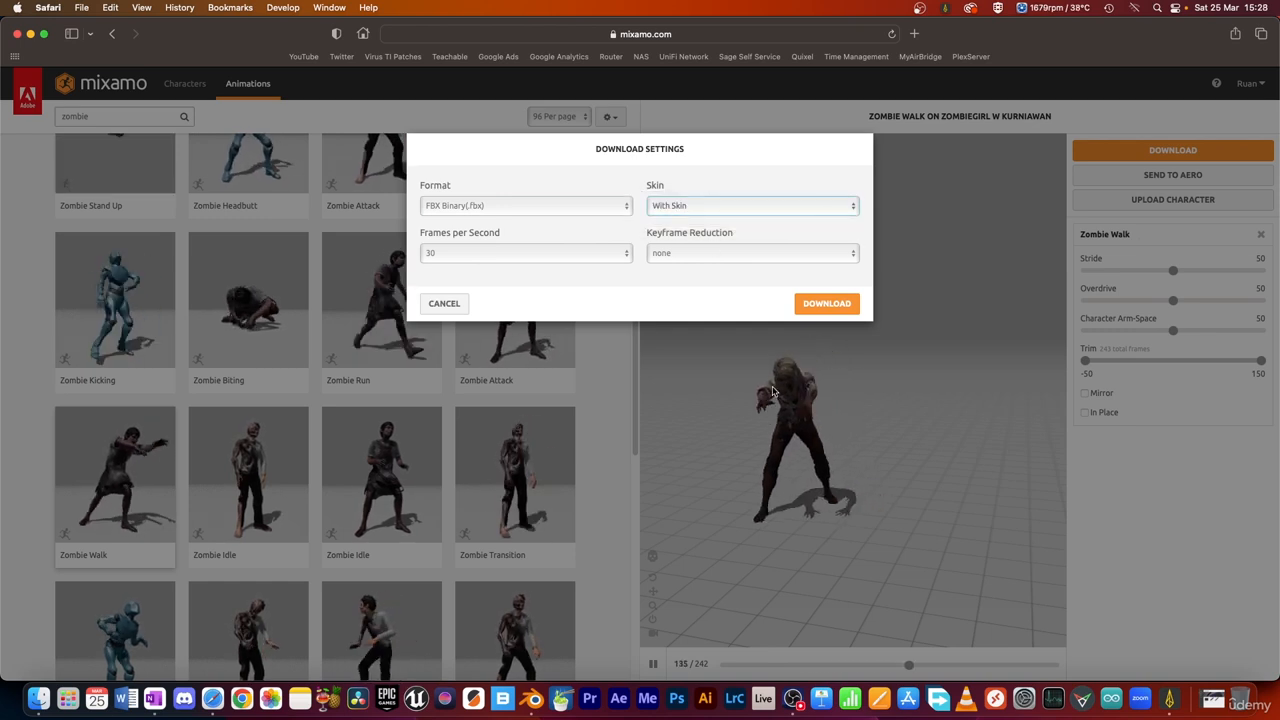
left_click(668, 205)
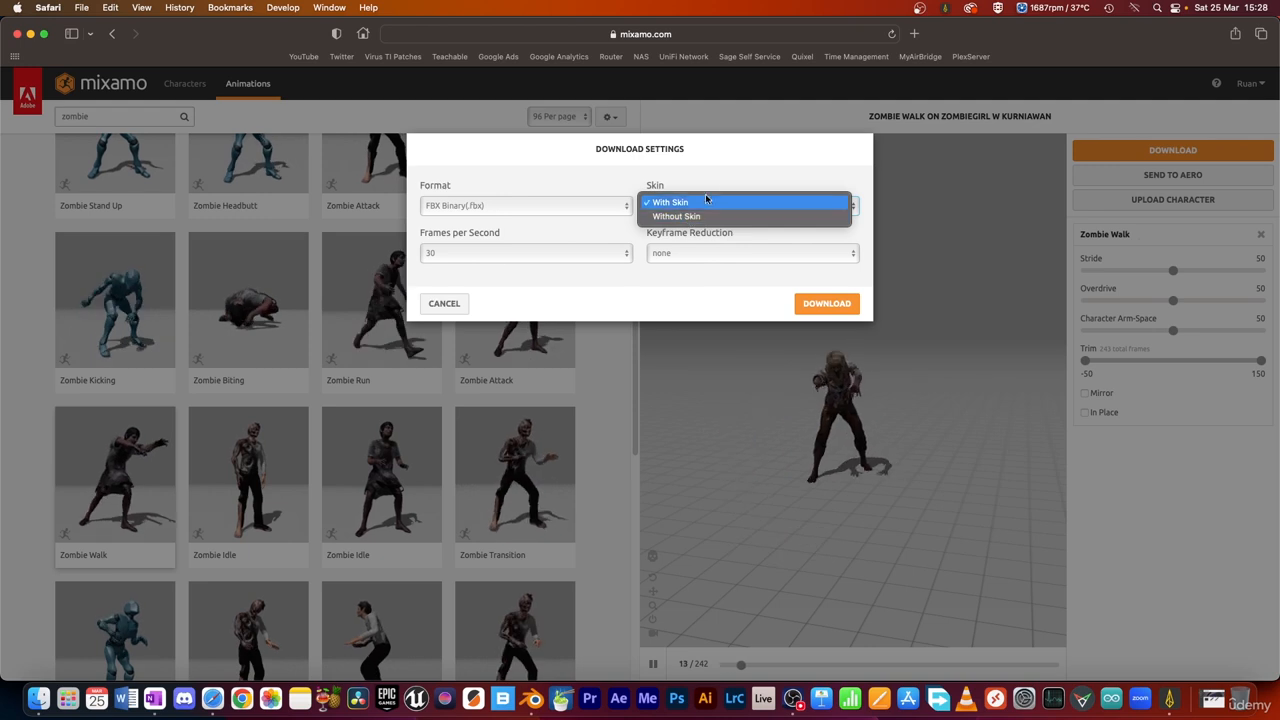
left_click(700, 202)
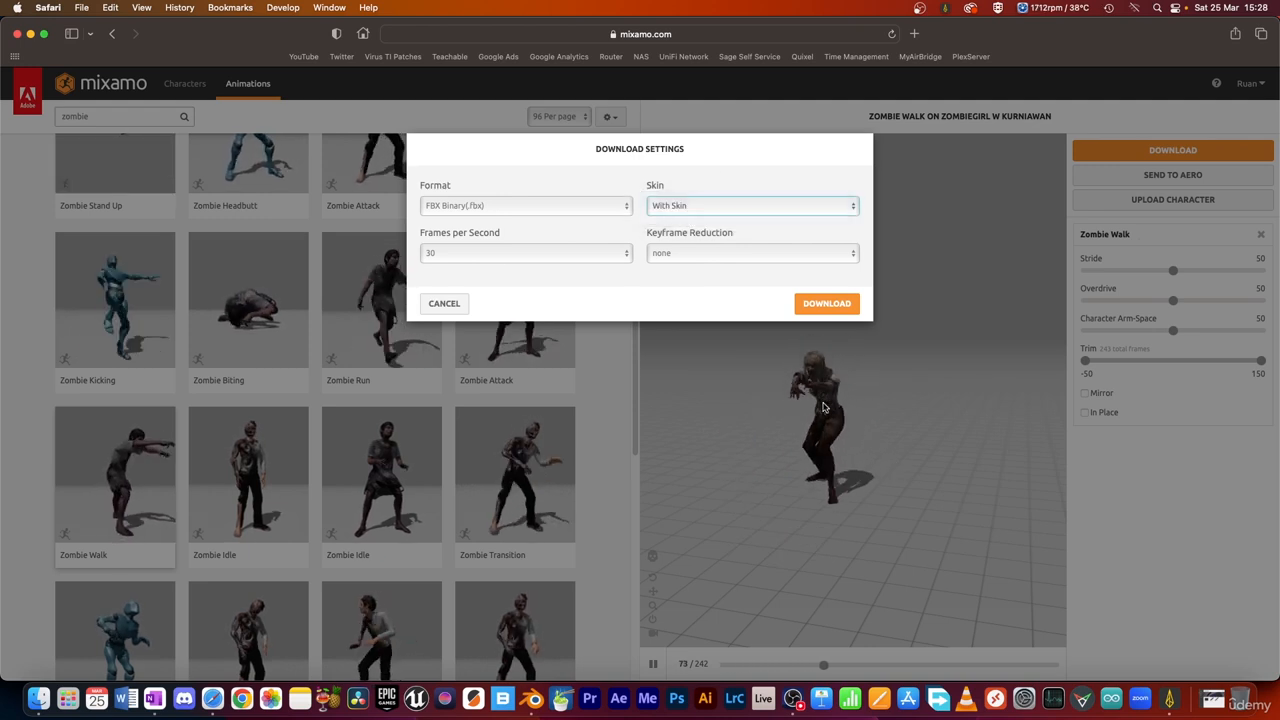
left_click(700, 206)
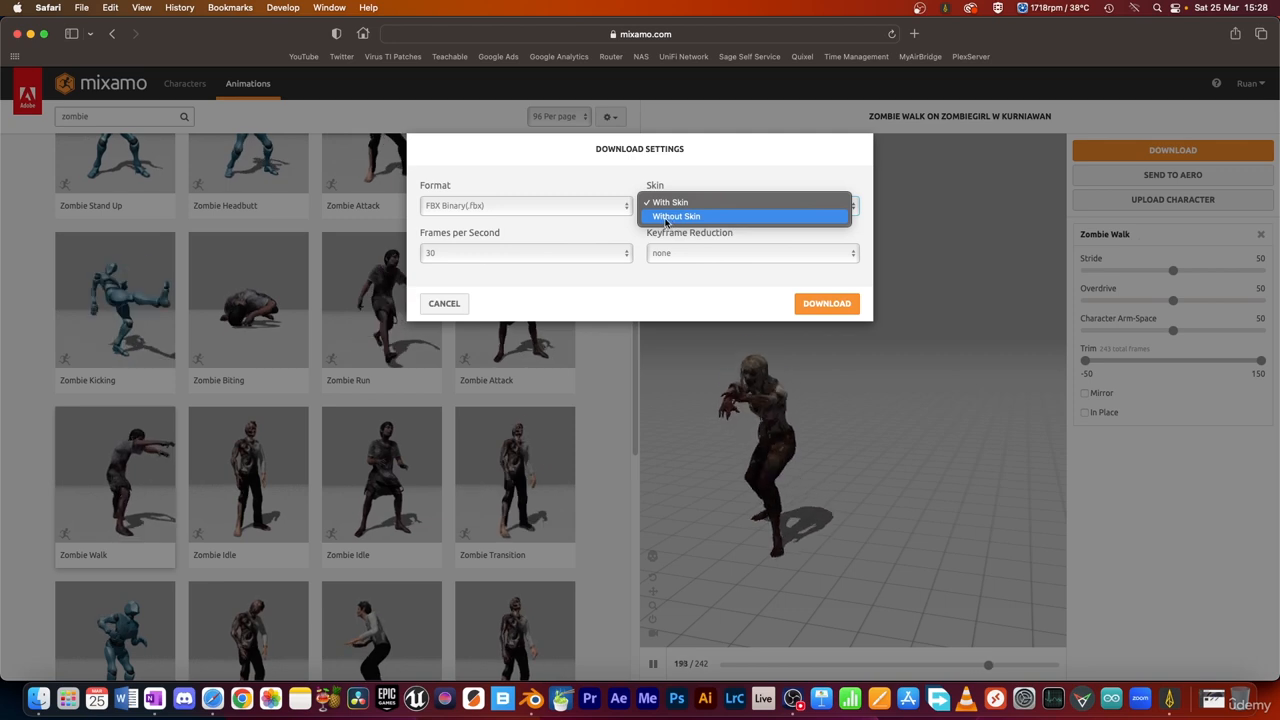
left_click(682, 203)
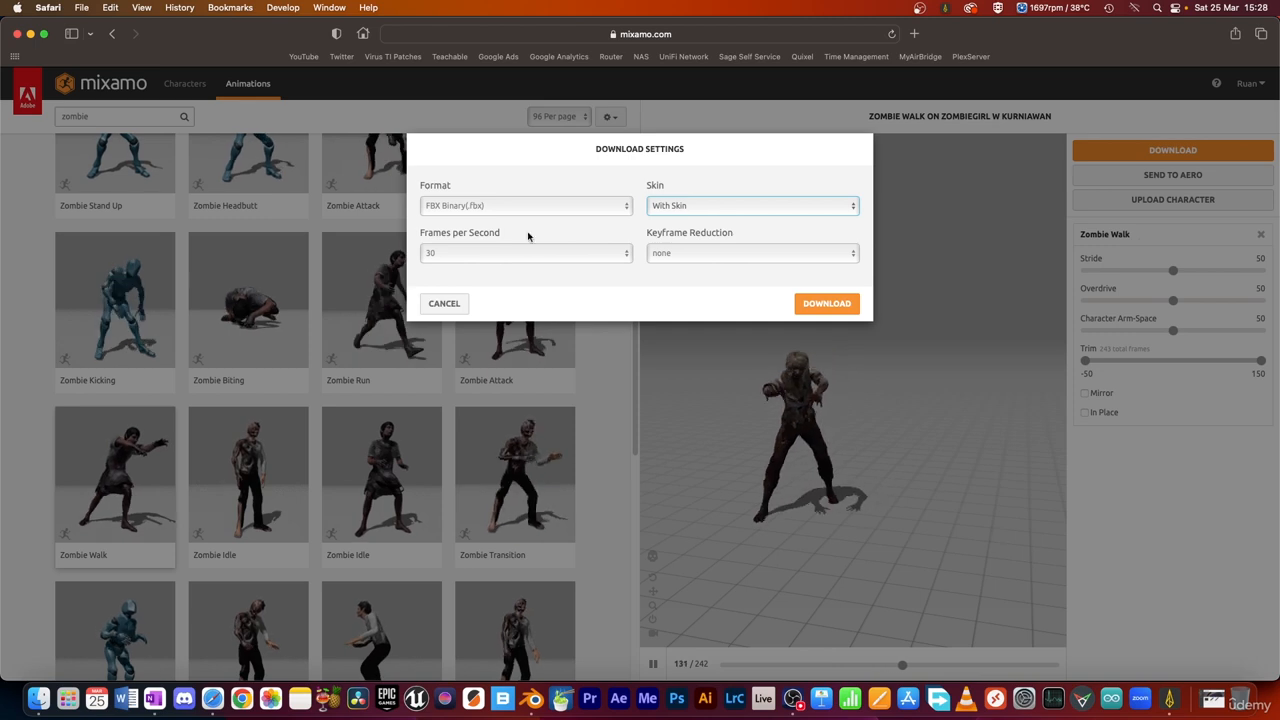
- Set the download's frames per second to 24 and leave keyframe reduction at none
left_click(496, 254)
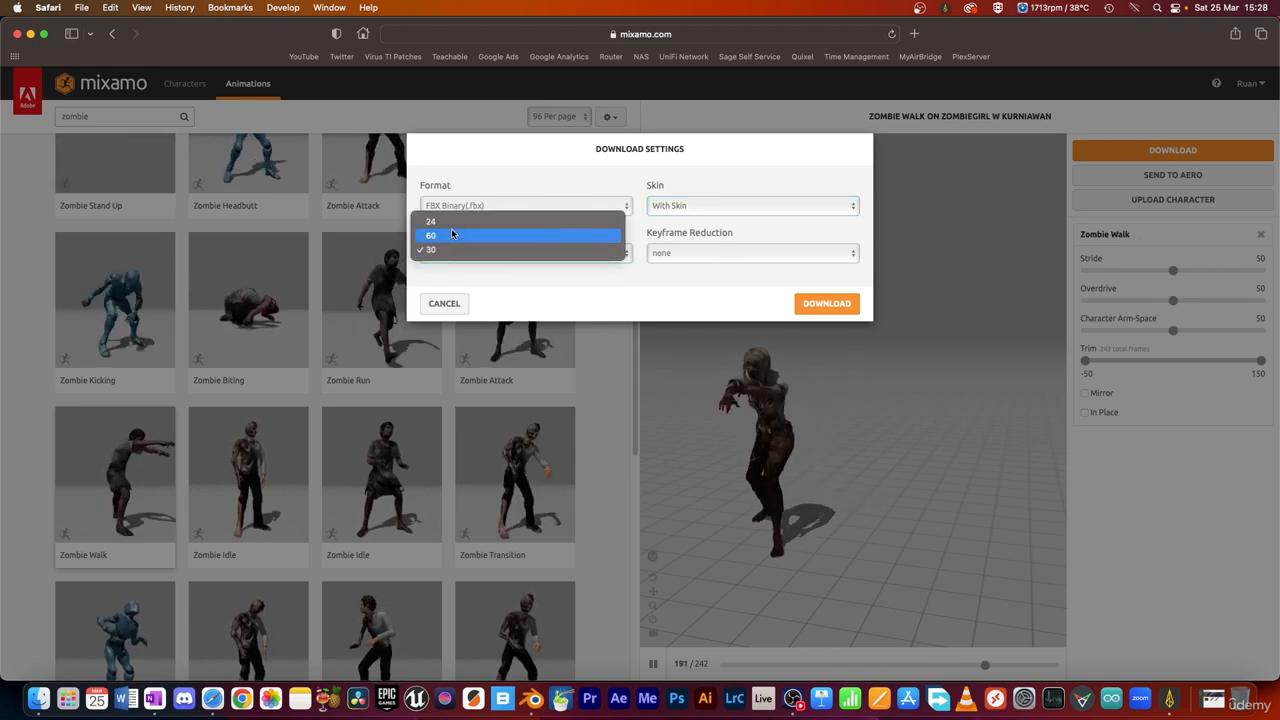
key("Escape")
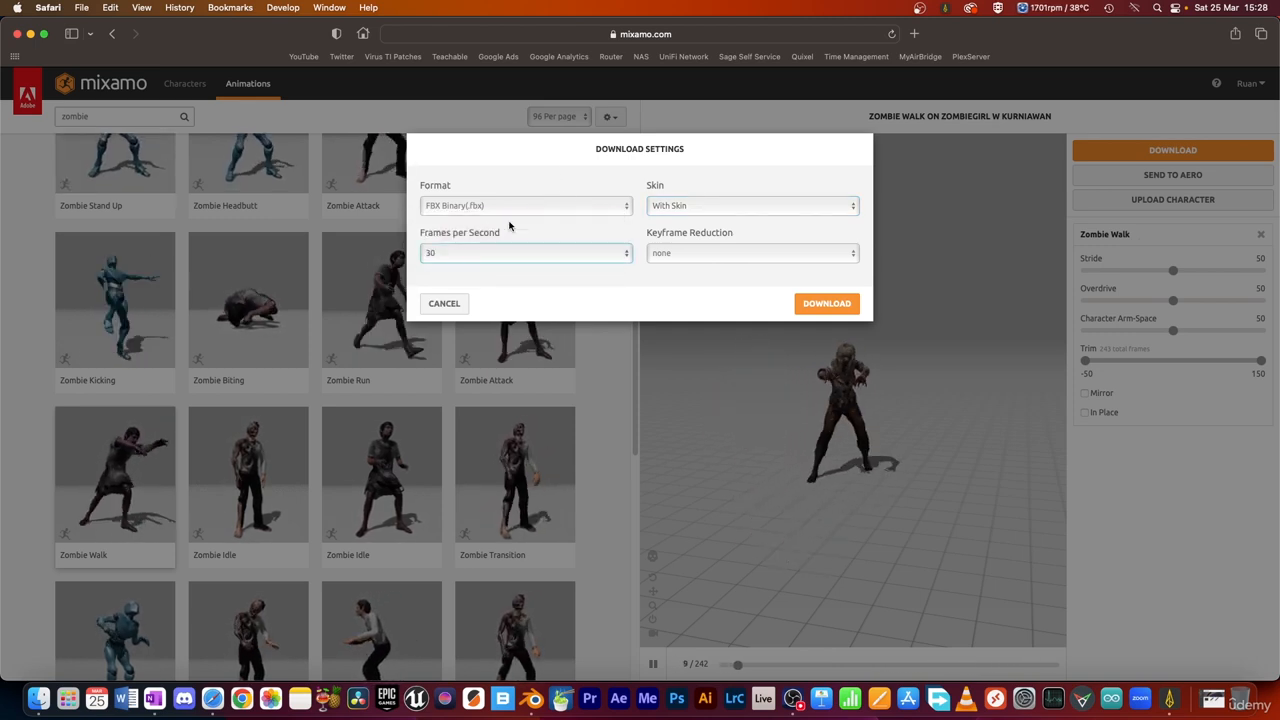
left_click(458, 253)
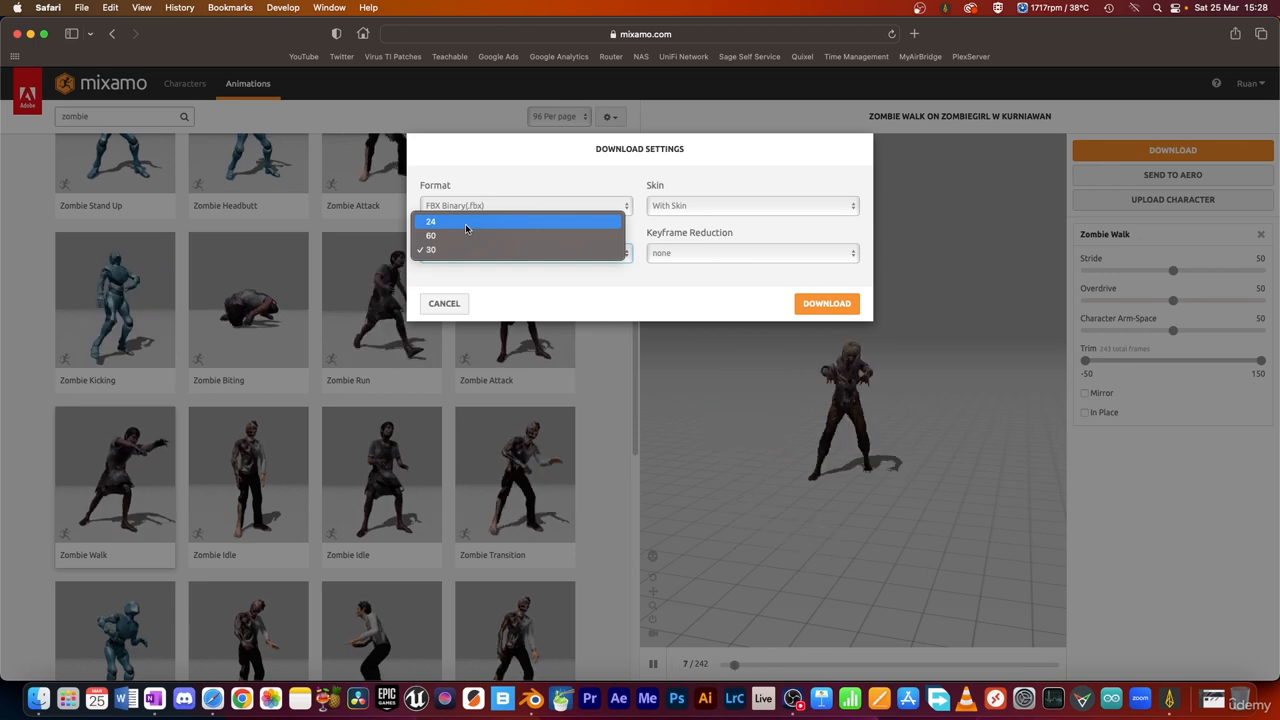
left_click(443, 251)
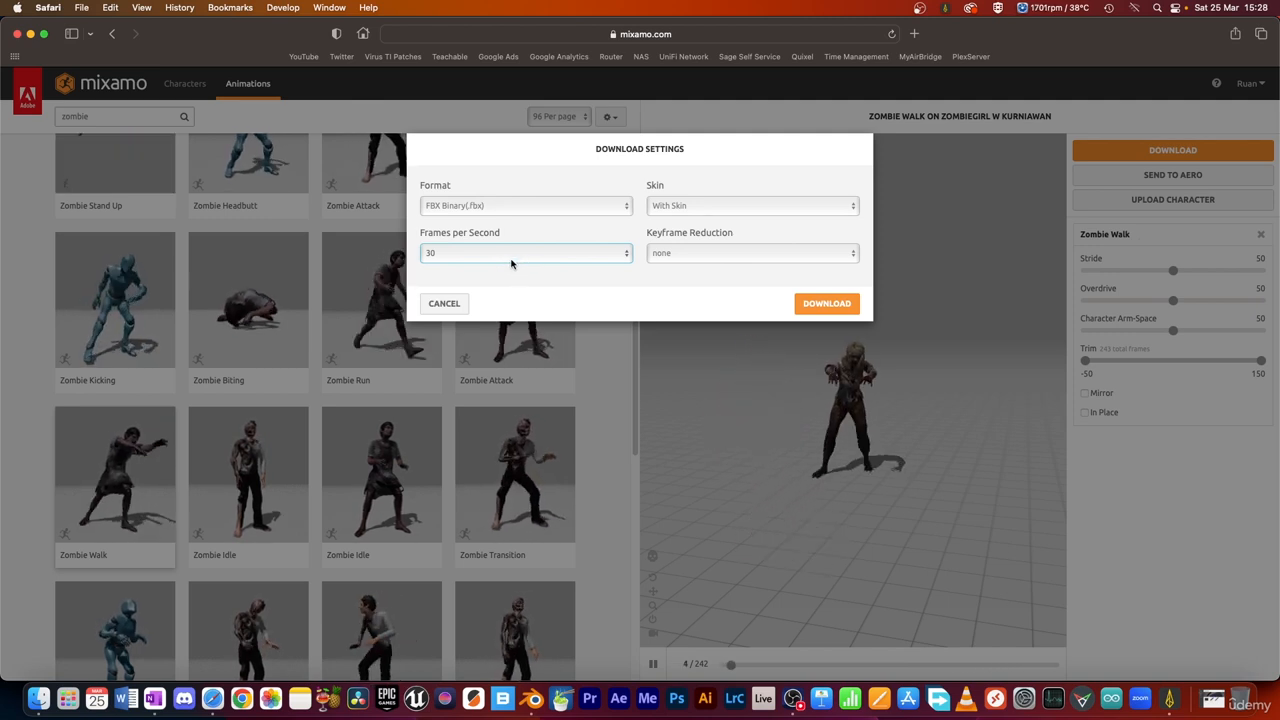
left_click(490, 256)
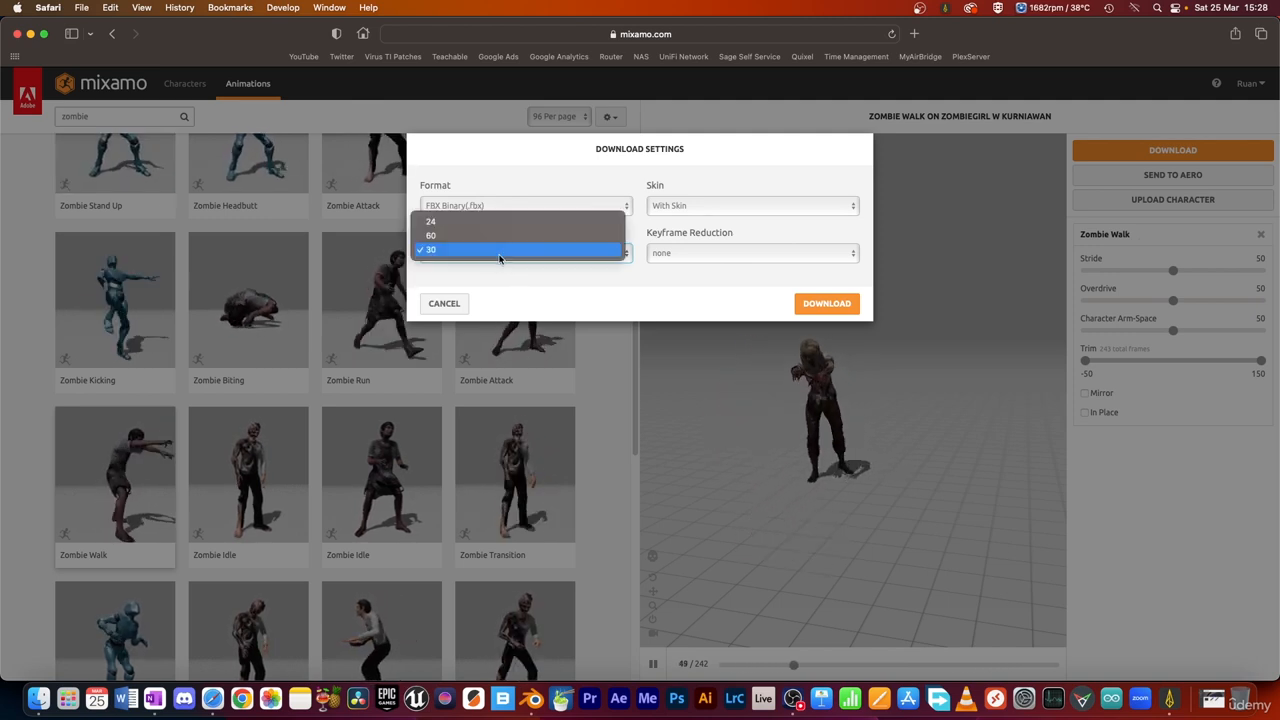
left_click(455, 222)
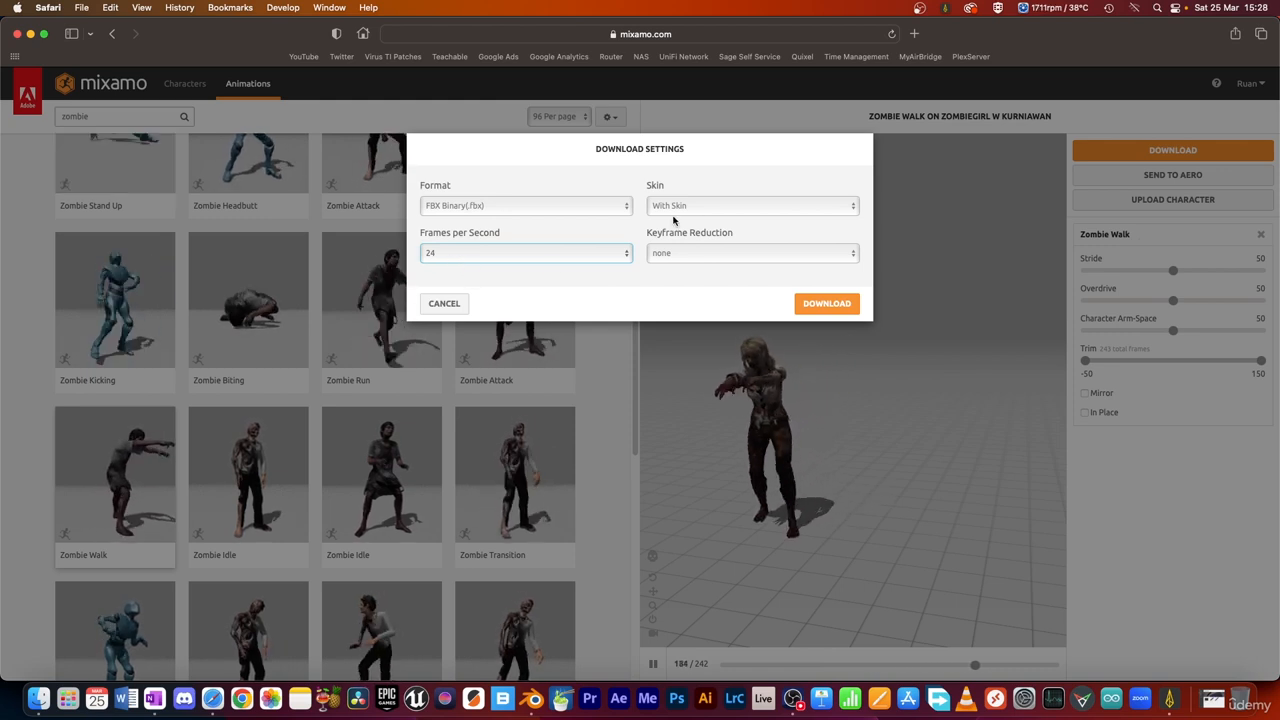
left_click(668, 253)
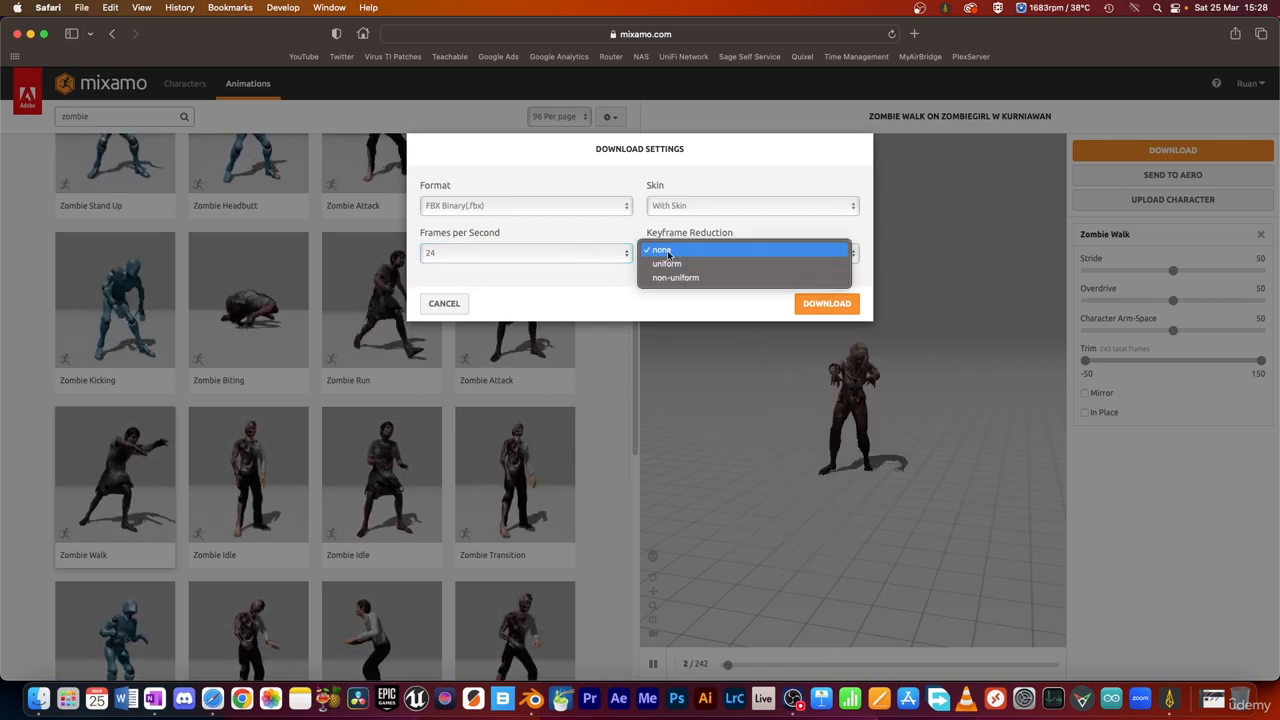
left_click(714, 192)
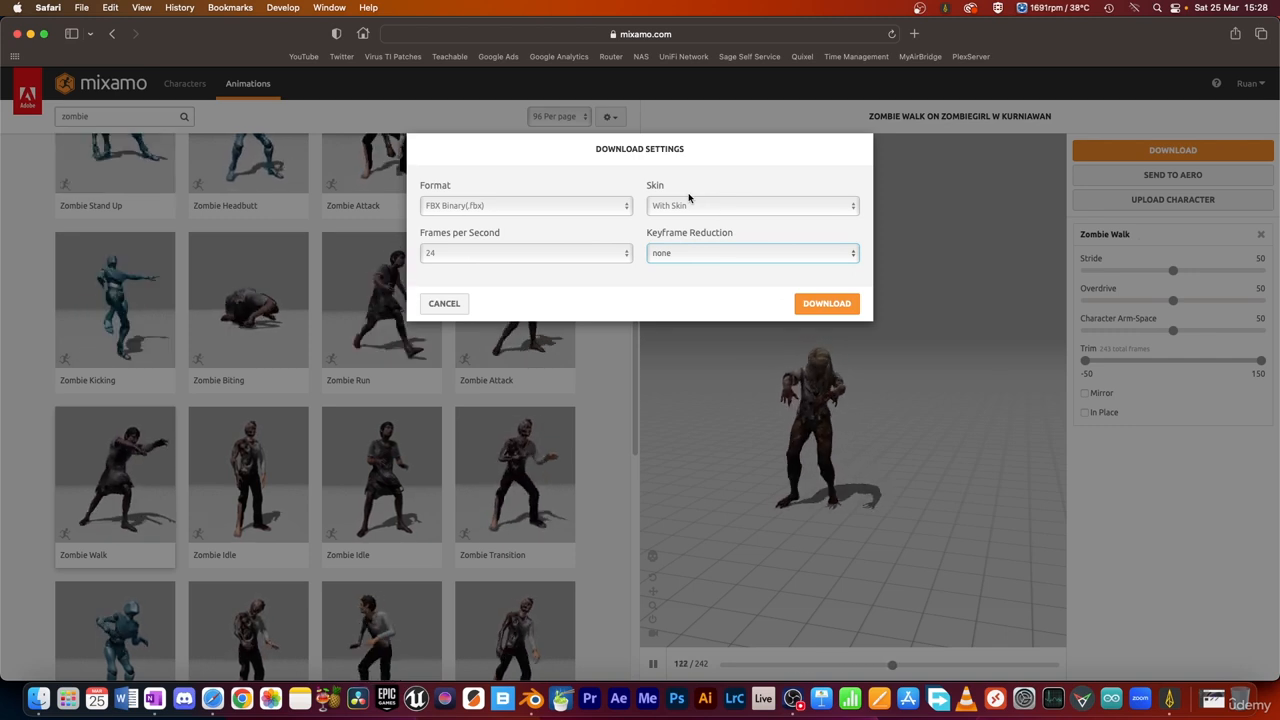
- Start downloading the animated character and create a folder named Character inside the Blender and After Effects VFX Masterclass folder
left_click(837, 309)
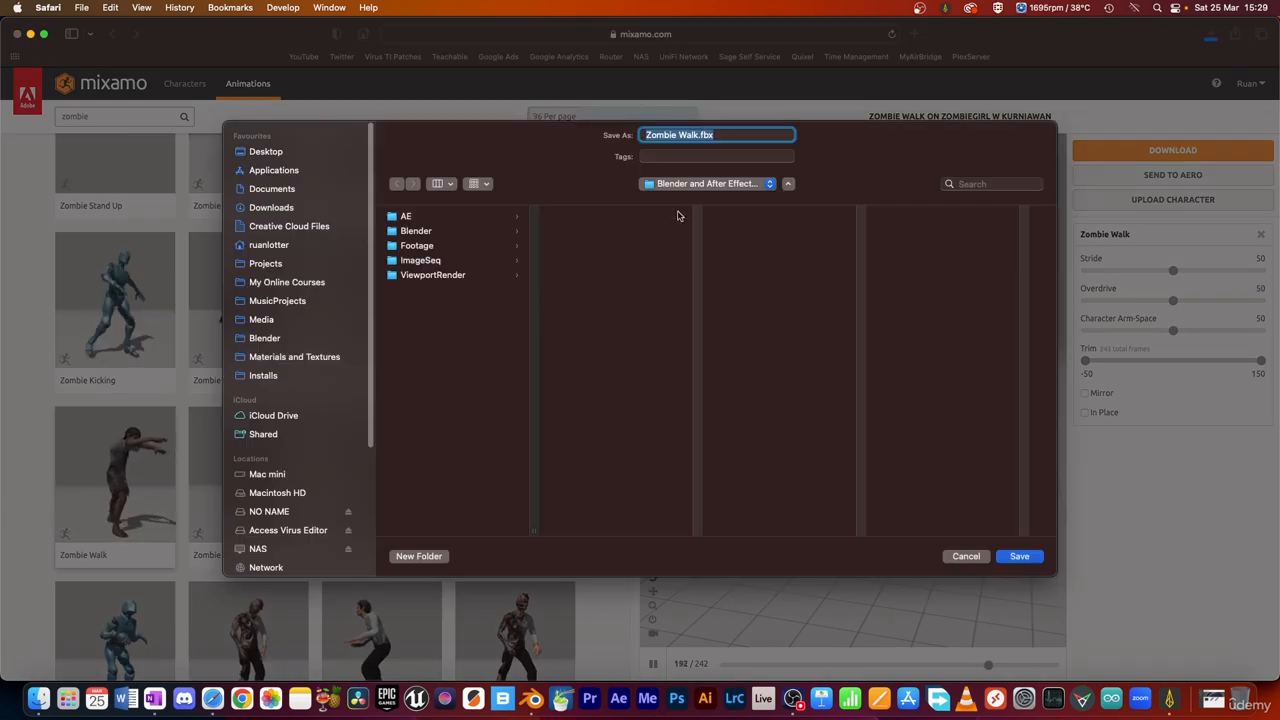
left_click(700, 185)
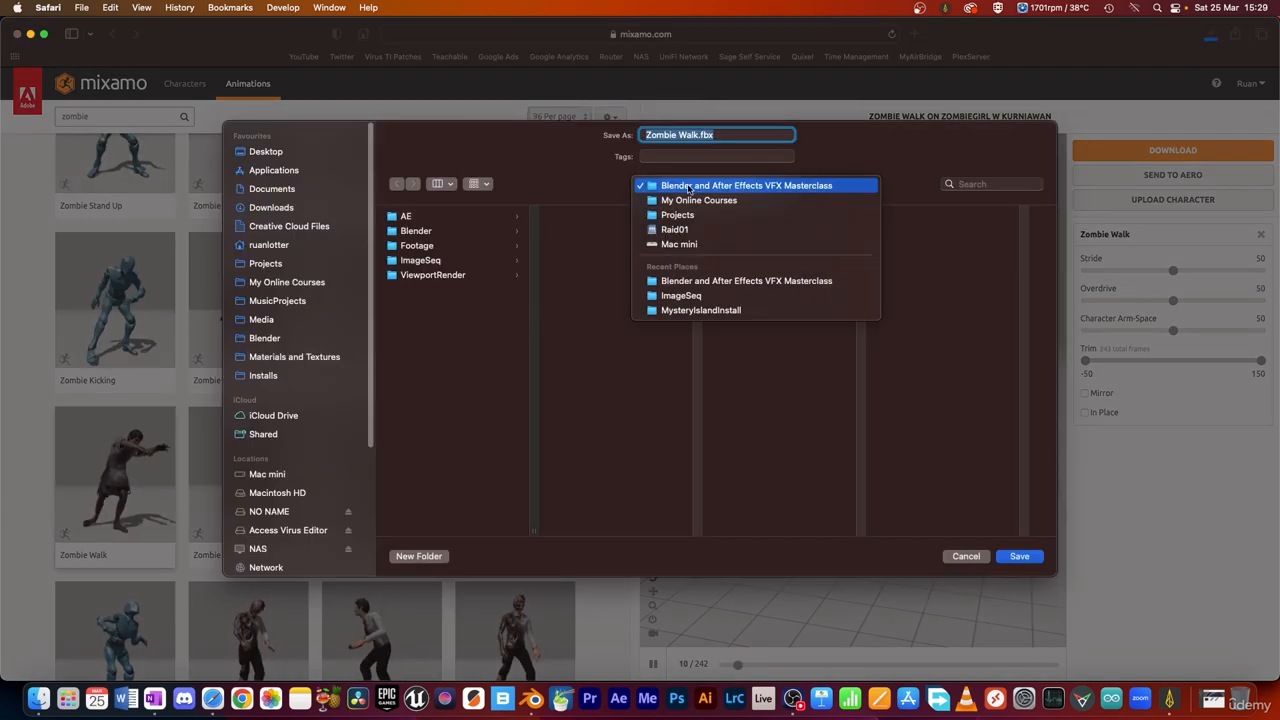
left_click(685, 189)
left_click(455, 400)
left_click(418, 556)
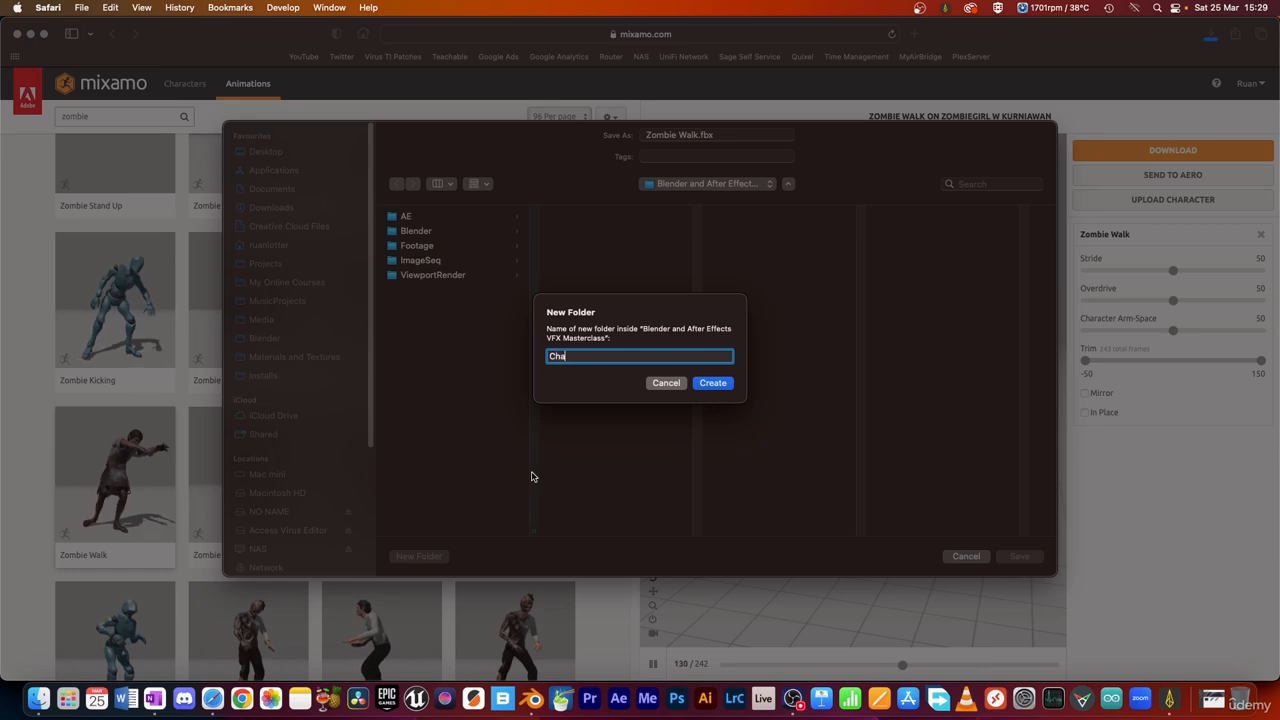
type("Character")
key("Return")
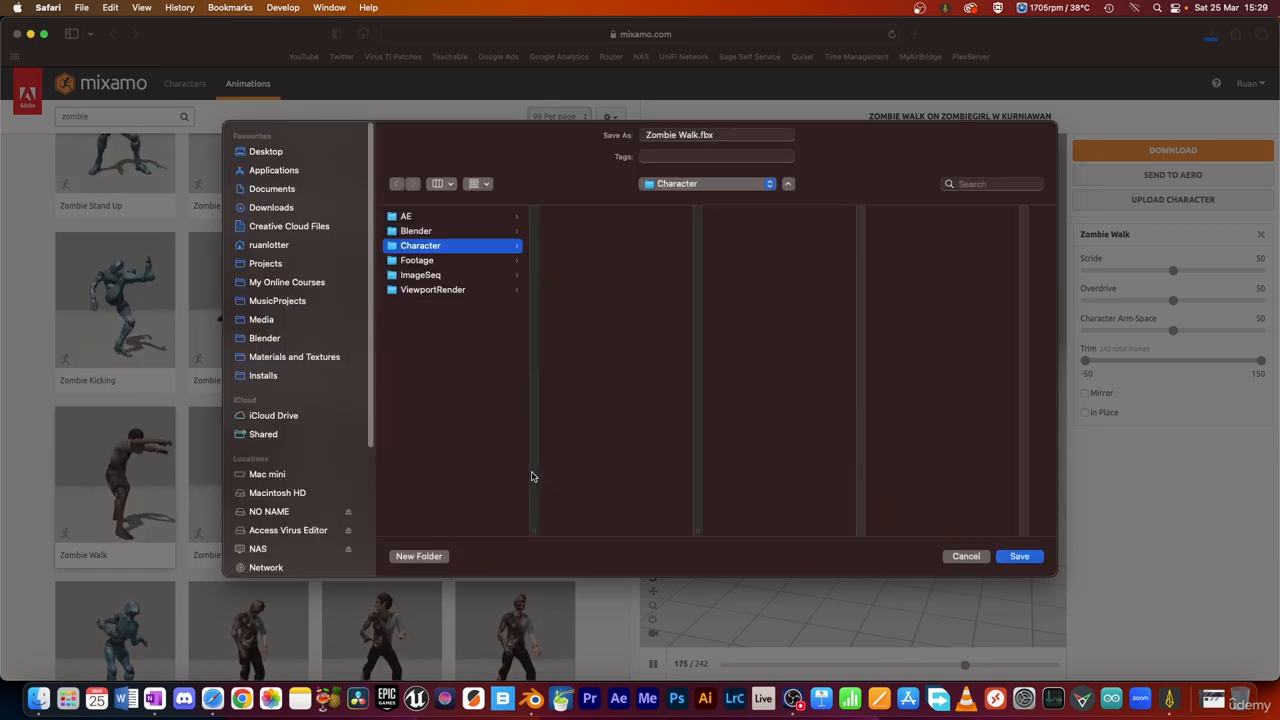
- Save the download as Zombie Walk.fbx in the Character folder and check its progress
left_click(410, 260)
left_click(428, 247)
left_click(716, 134)
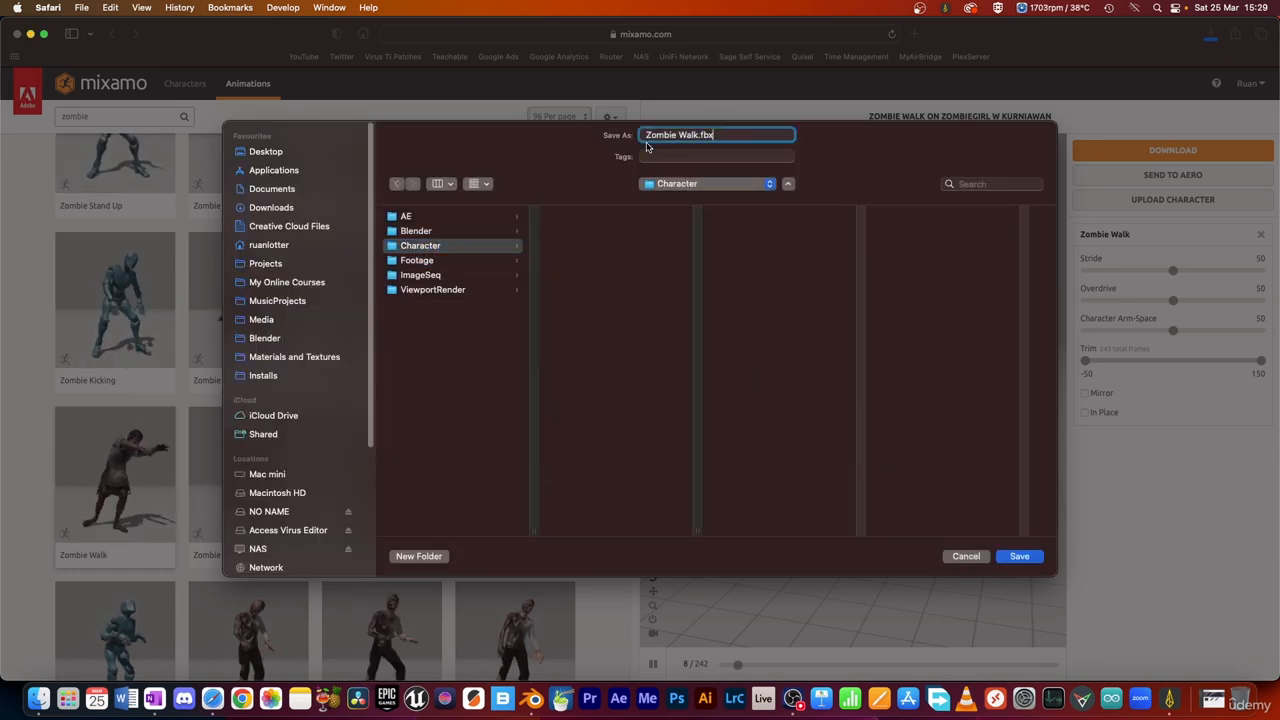
left_click(1010, 554)
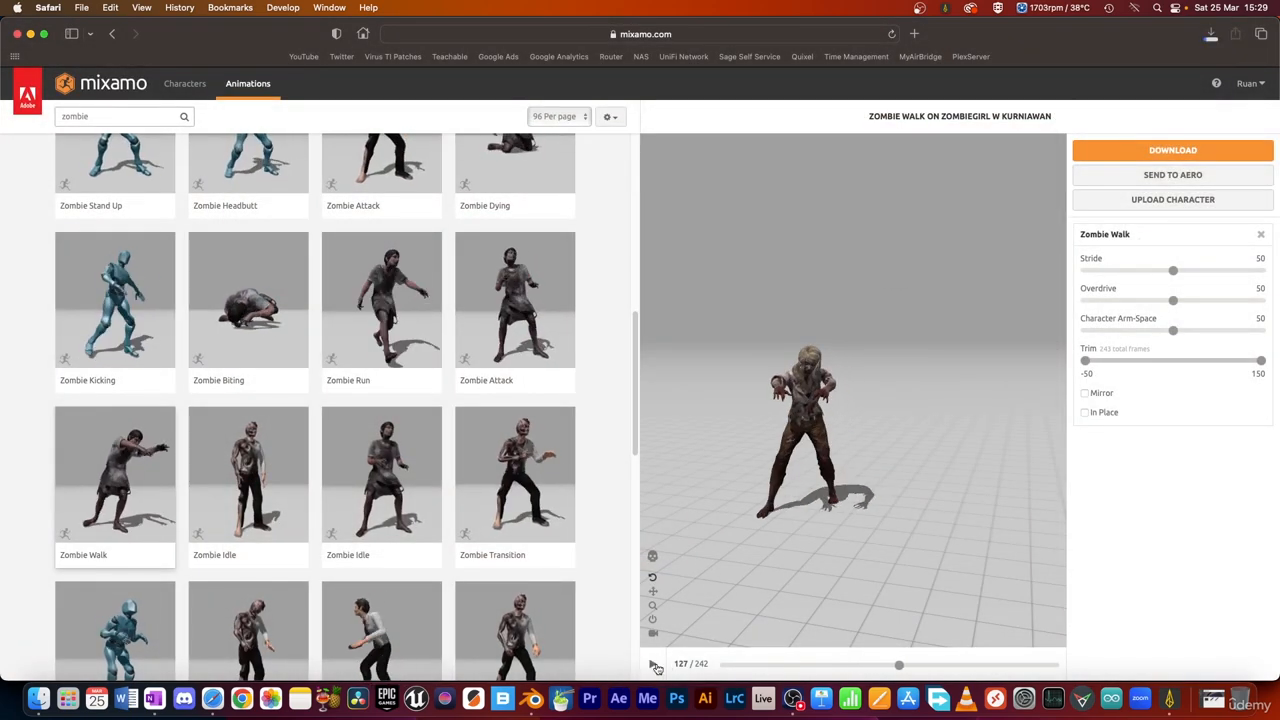
left_click(1211, 36)
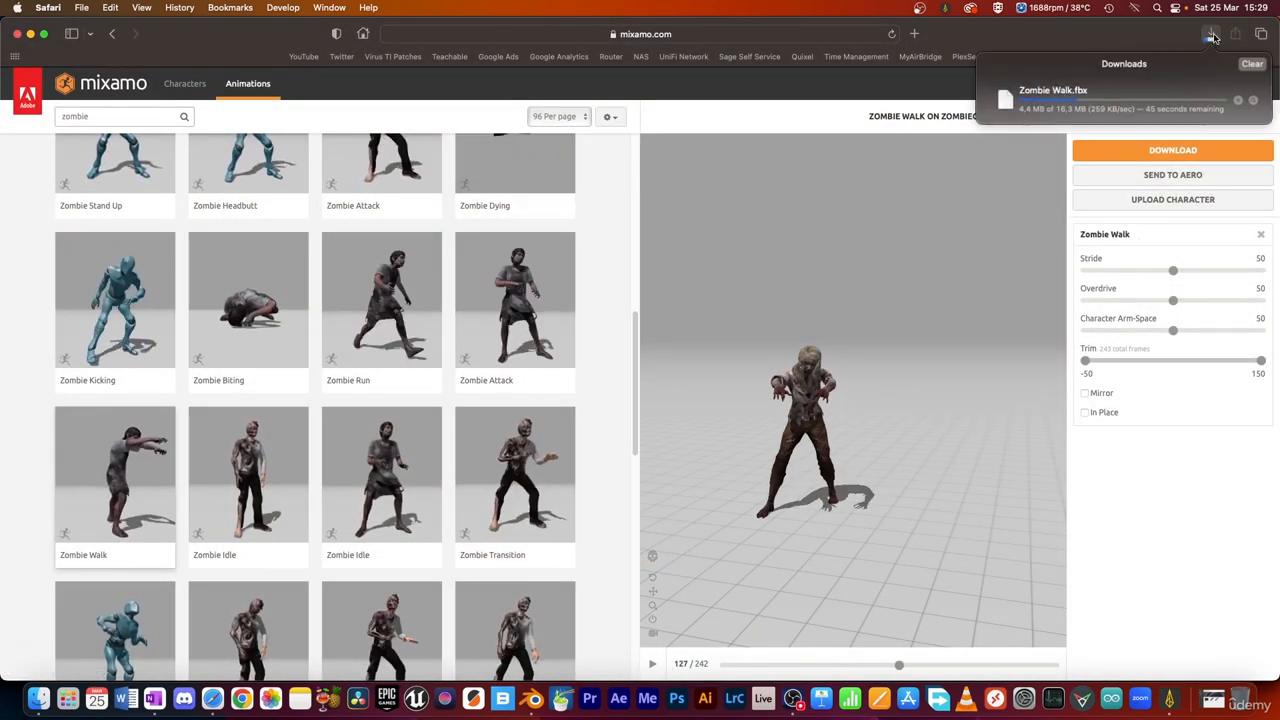
- Switch to Blender and play the tracked shot through the camera view to review the scene
key("super+Tab")
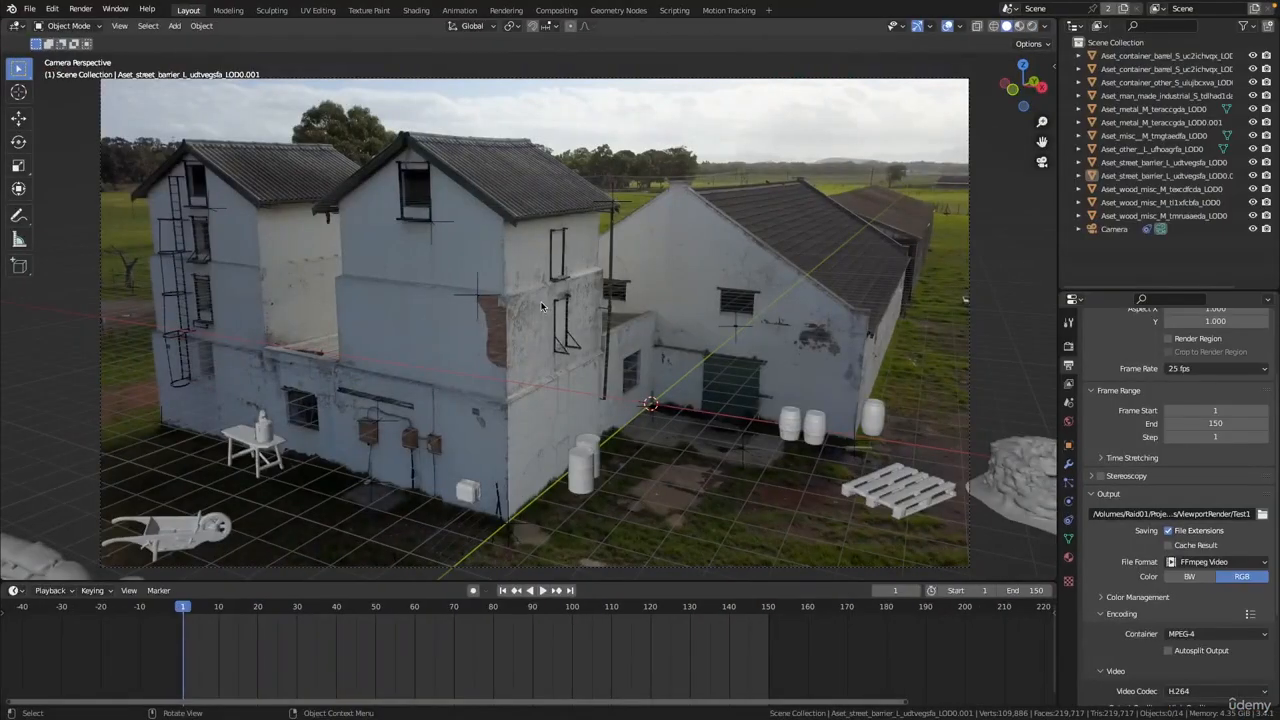
middle_click_drag(586, 337, 783, 230)
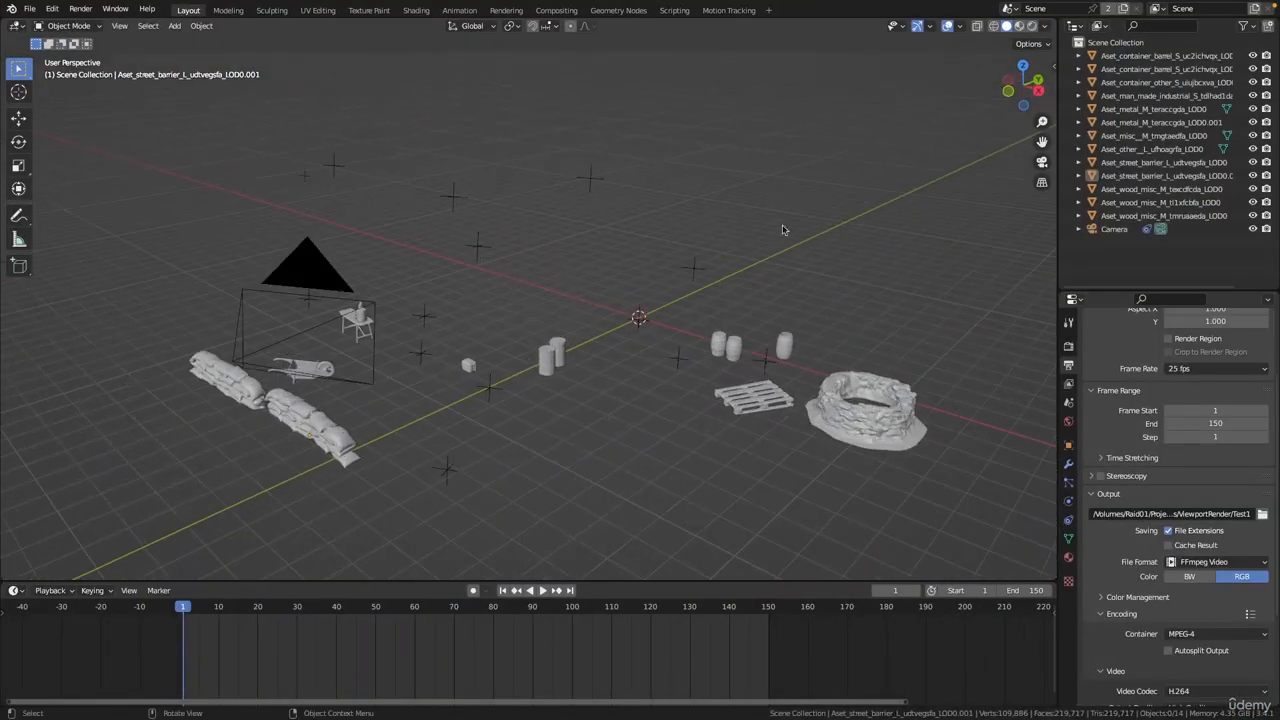
left_click(1042, 161)
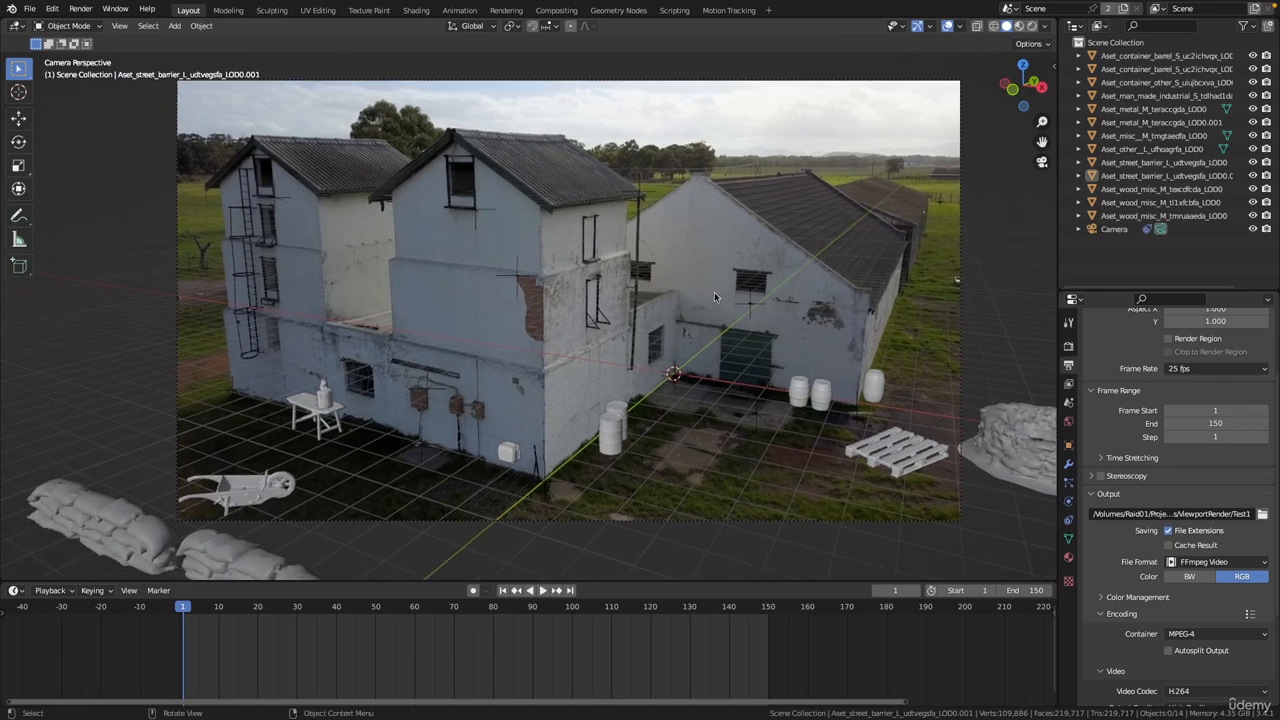
key("space")
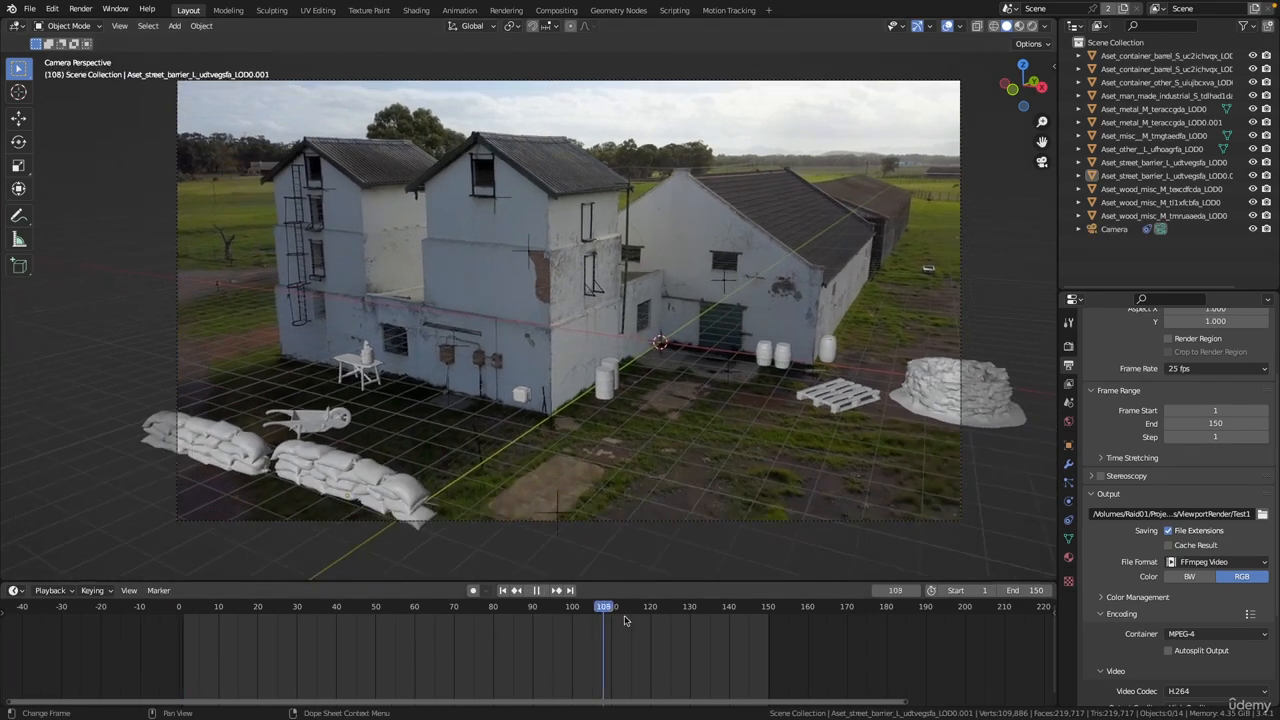
key("space")
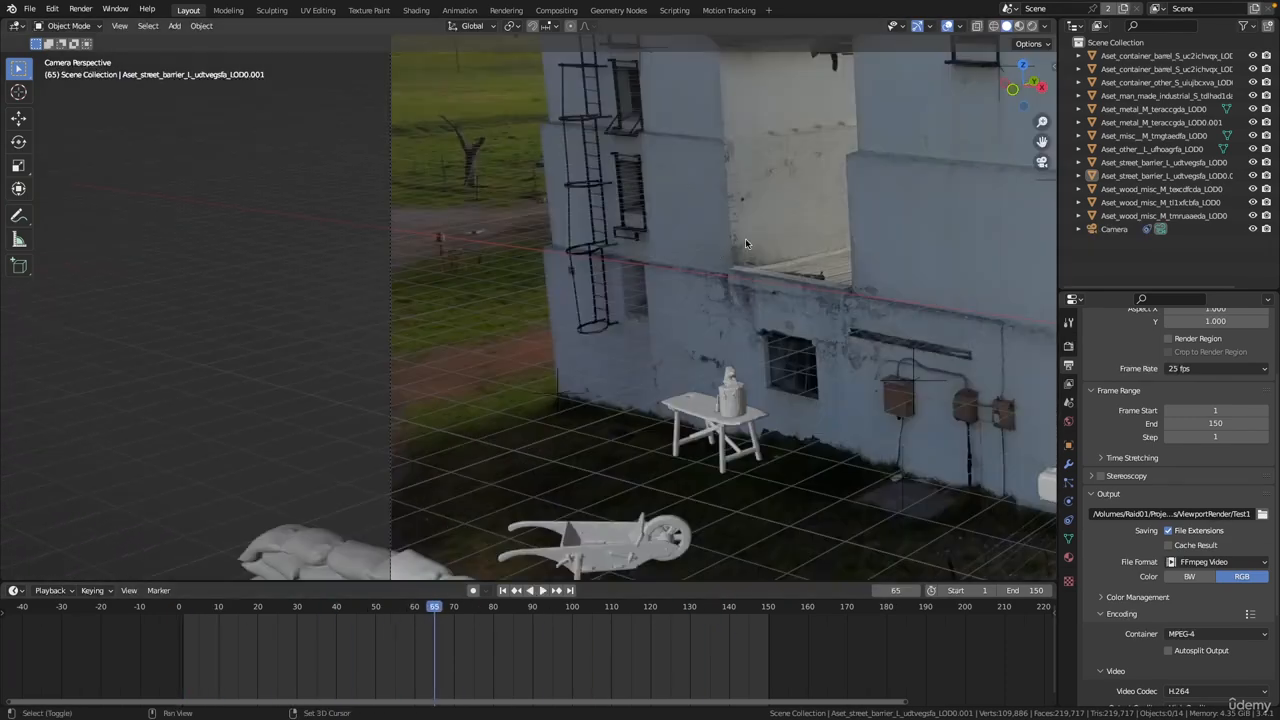
- Examine the ground beside the building's ladder and table over several frames, then return to frame 1
middle_click_drag(537, 260, 610, 255, "shift")
scroll(502, 243, "up", 3)
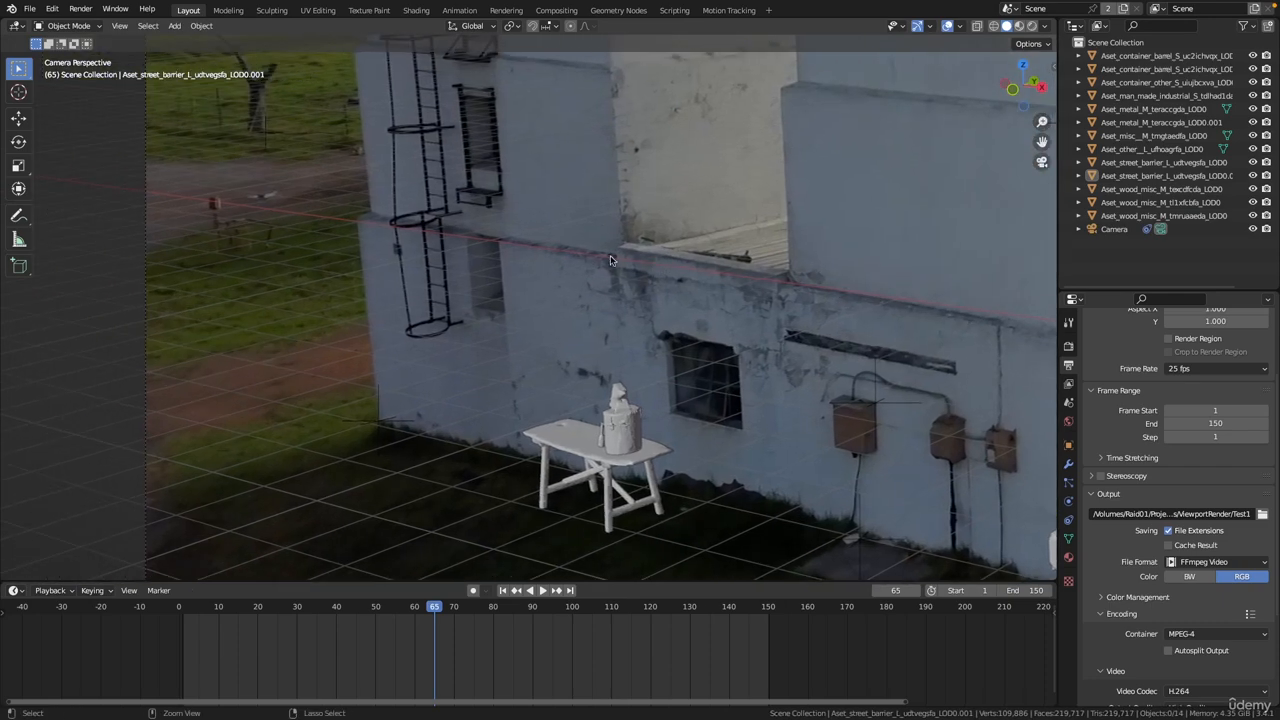
scroll(610, 255, "down", 2)
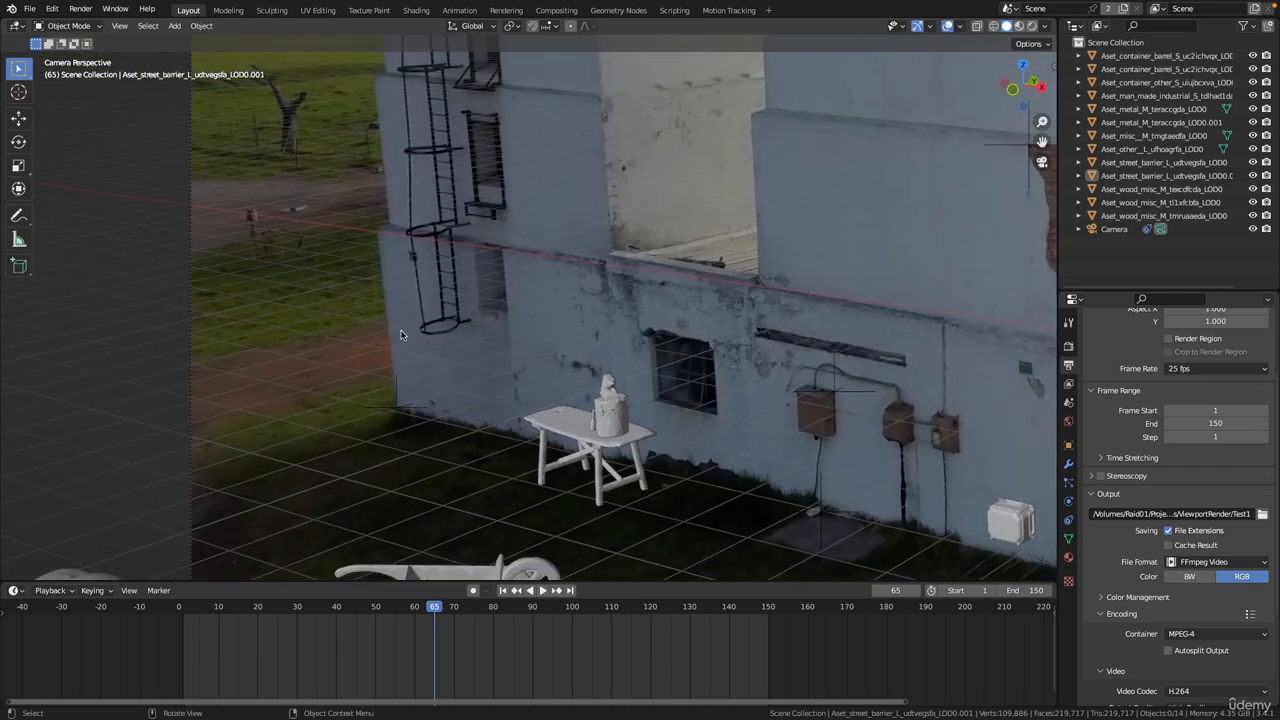
middle_click_drag(386, 333, 385, 380, "ctrl")
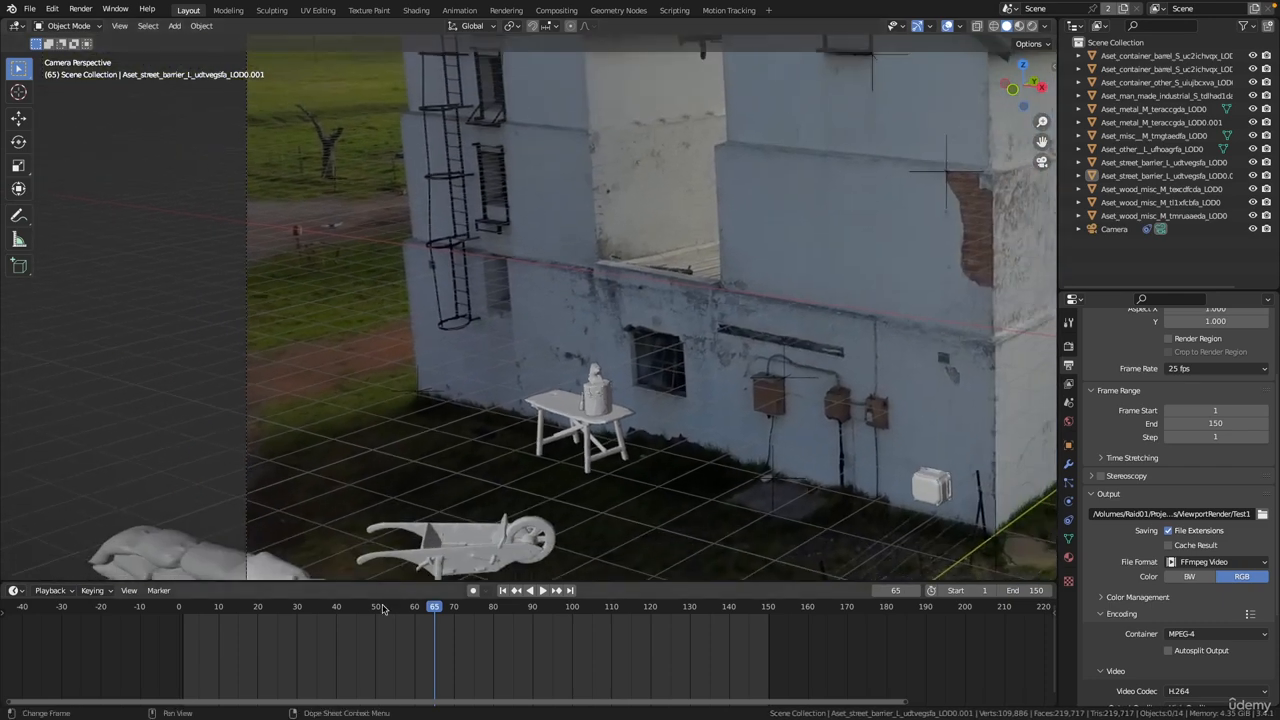
left_click_drag(380, 608, 347, 613)
key("space")
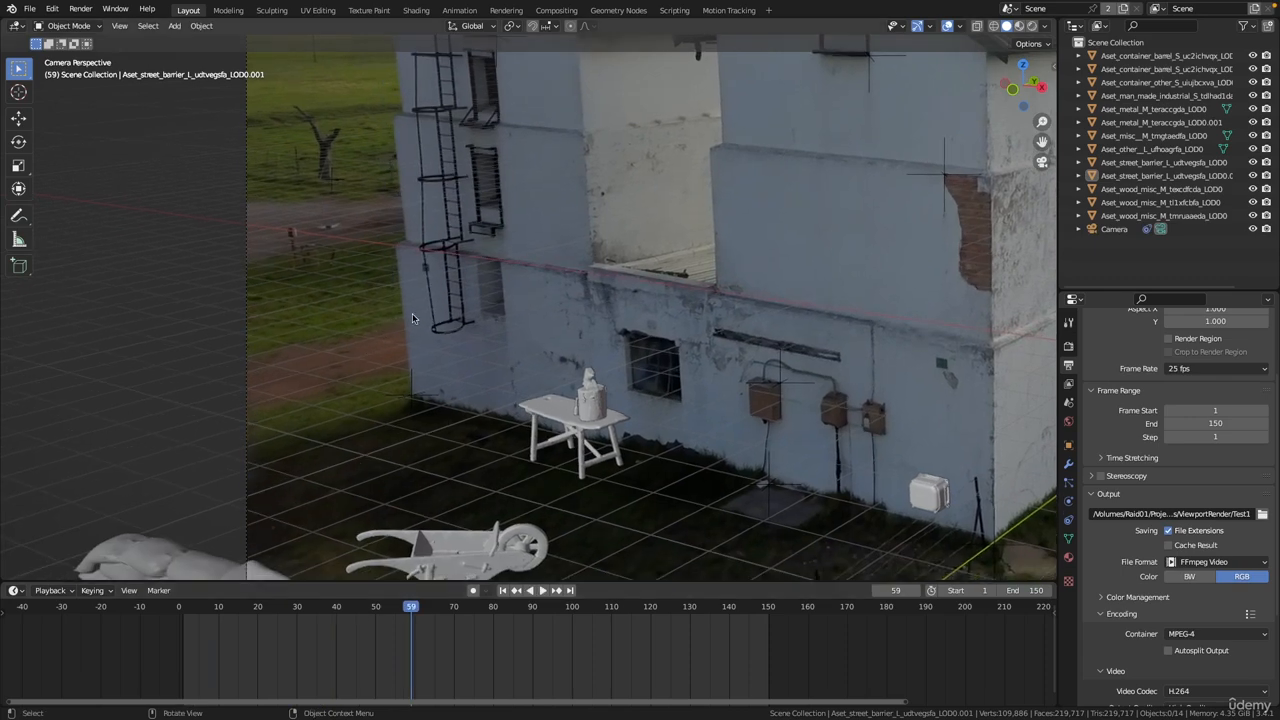
key("space")
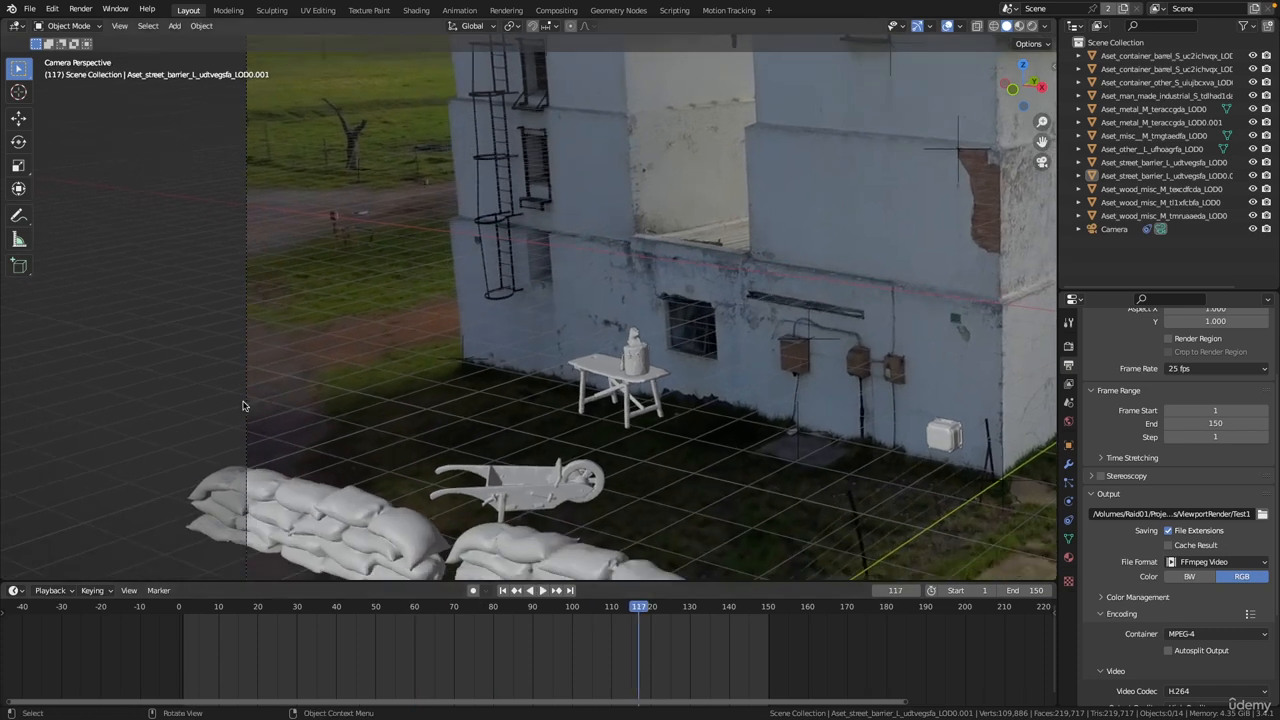
left_click_drag(590, 619, 490, 604)
key("shift+Left")
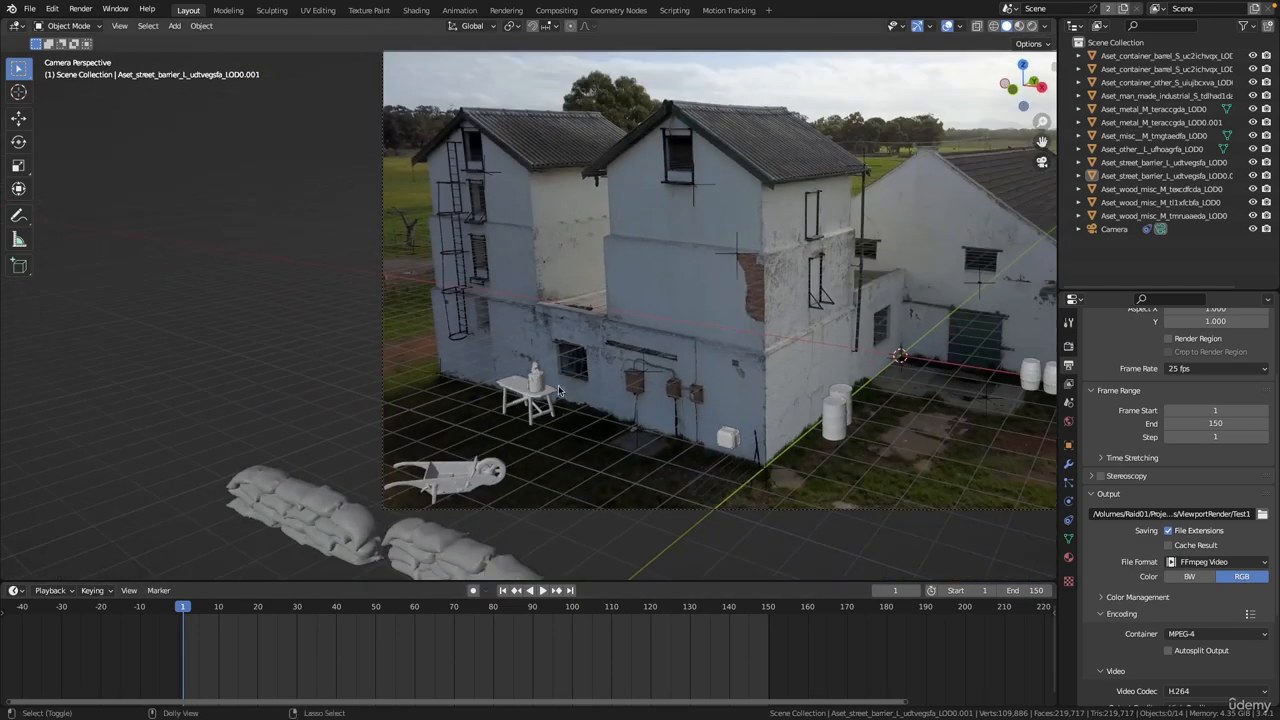
- Switch to Safari and check the status of the Zombie Walk.fbx download
key("super+Tab")
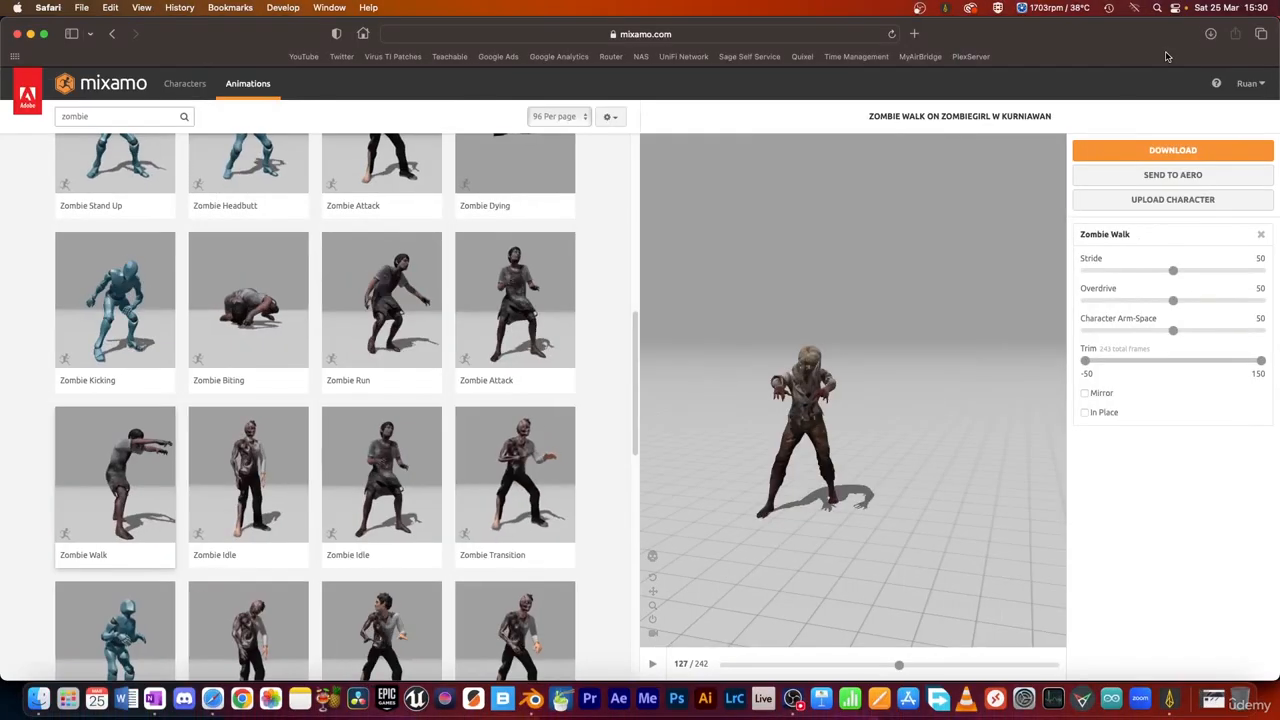
left_click(1210, 34)
left_click(1238, 57)
- Switch to Blender, start an FBX import and select Zombie Walk.fbx in the Character folder
key("super+Tab")
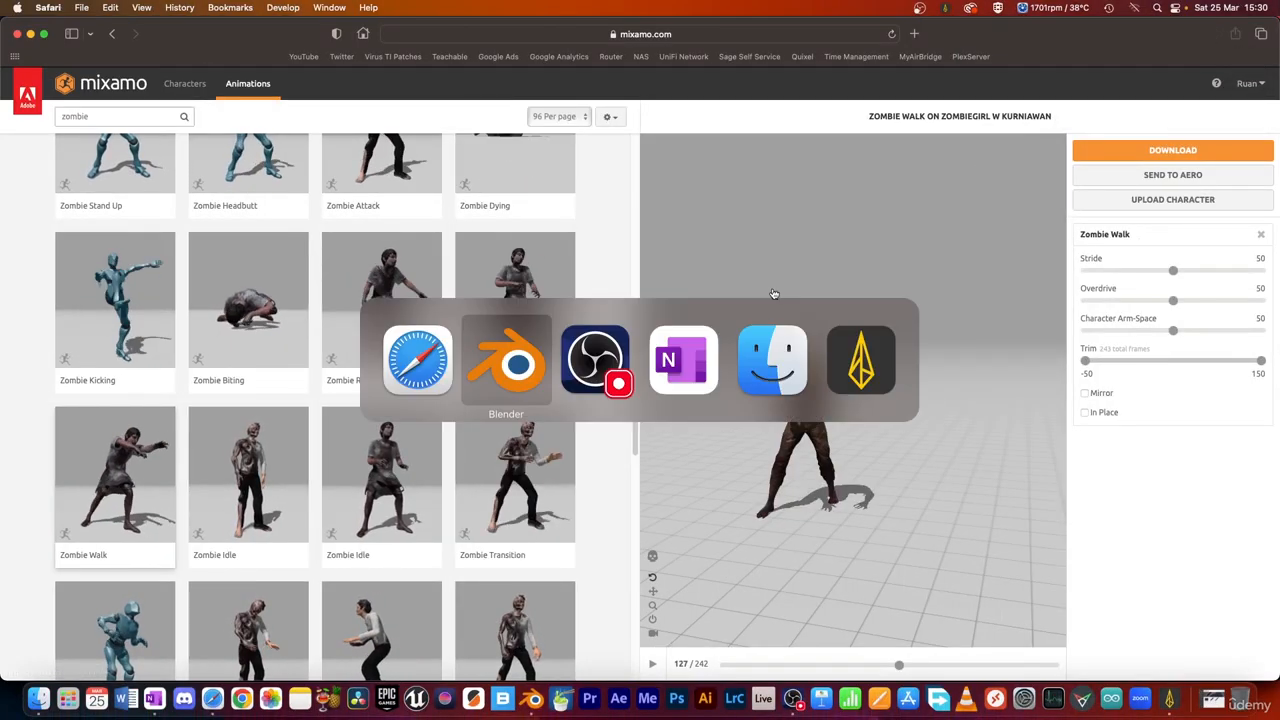
key("super+Tab")
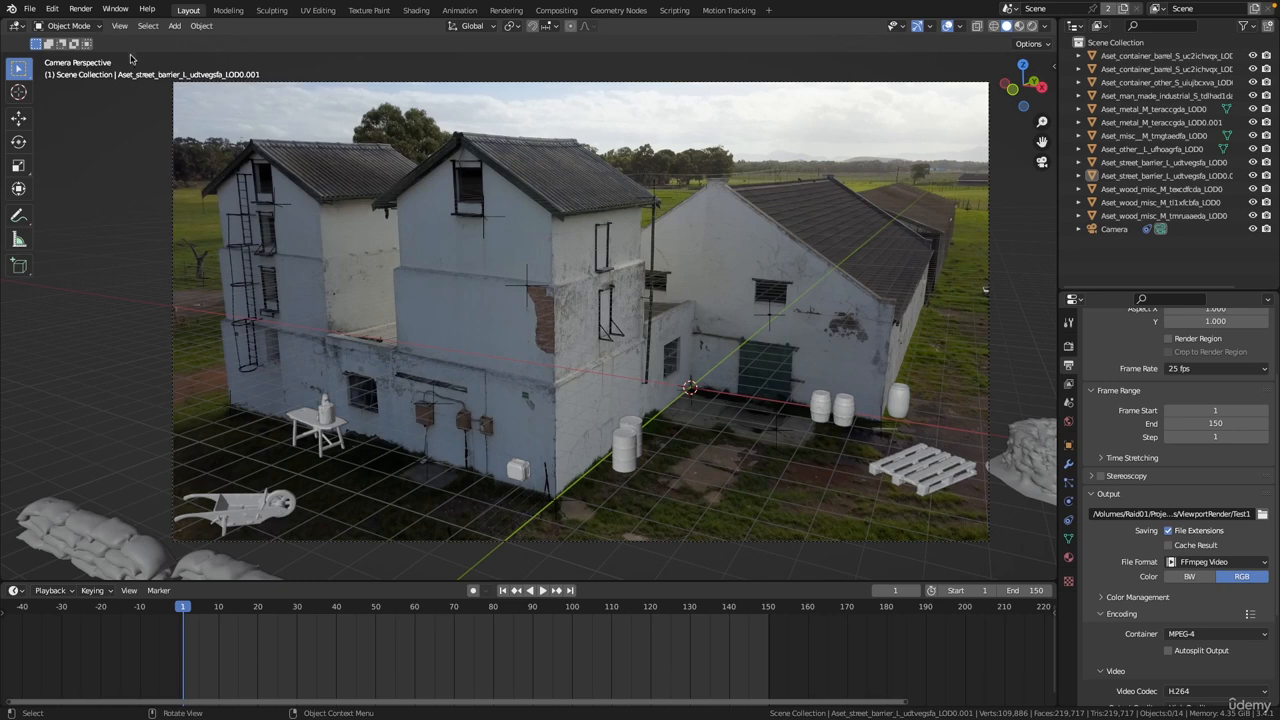
left_click(30, 9)
mouse_move(55, 189)
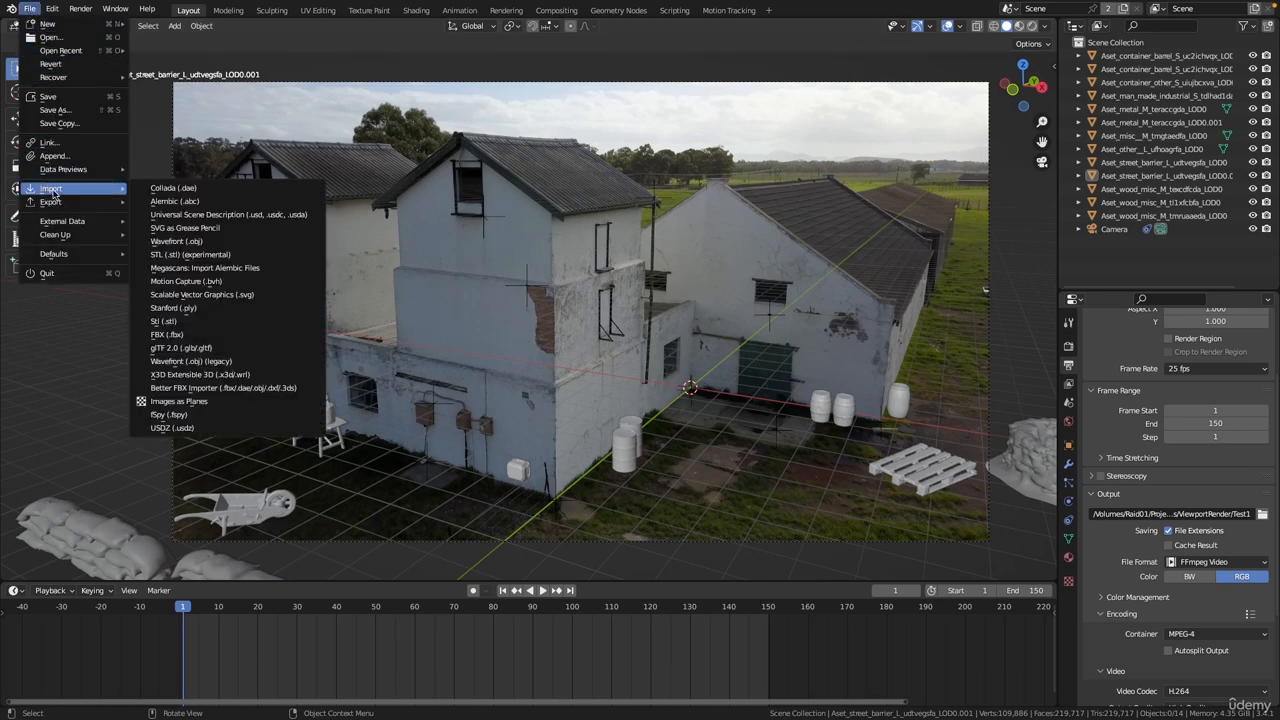
left_click(195, 337)
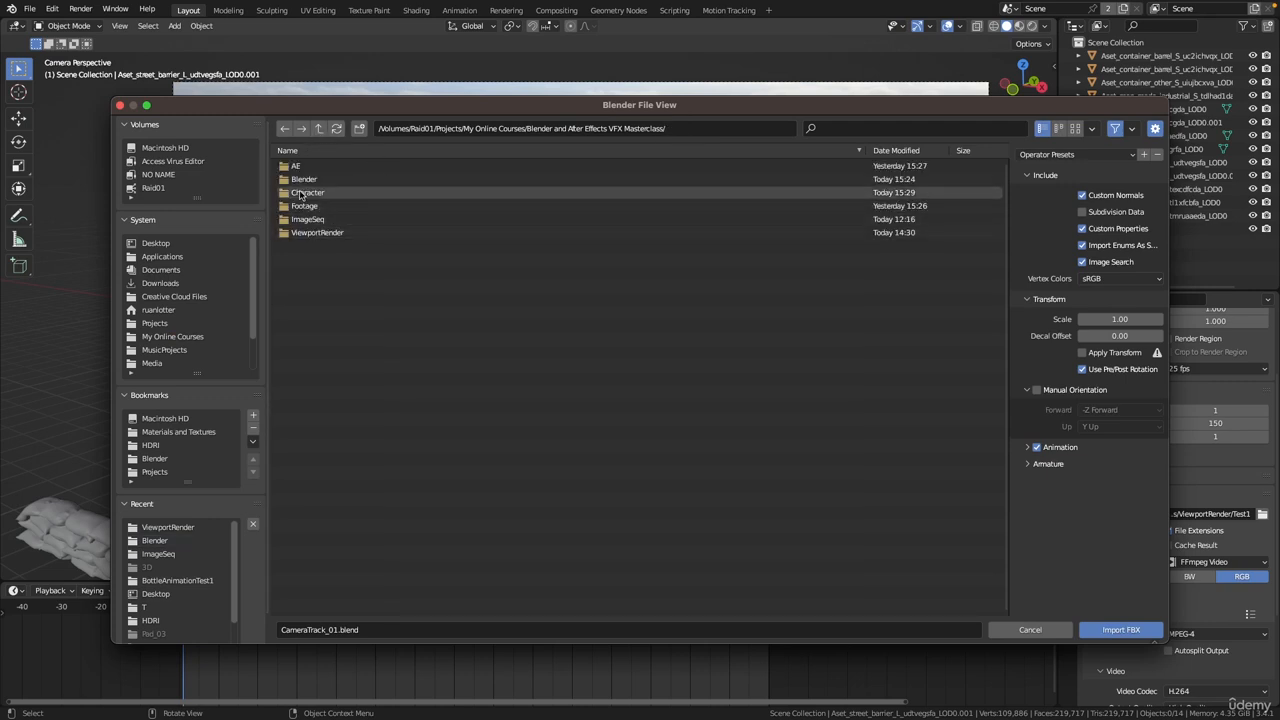
double_click(322, 195)
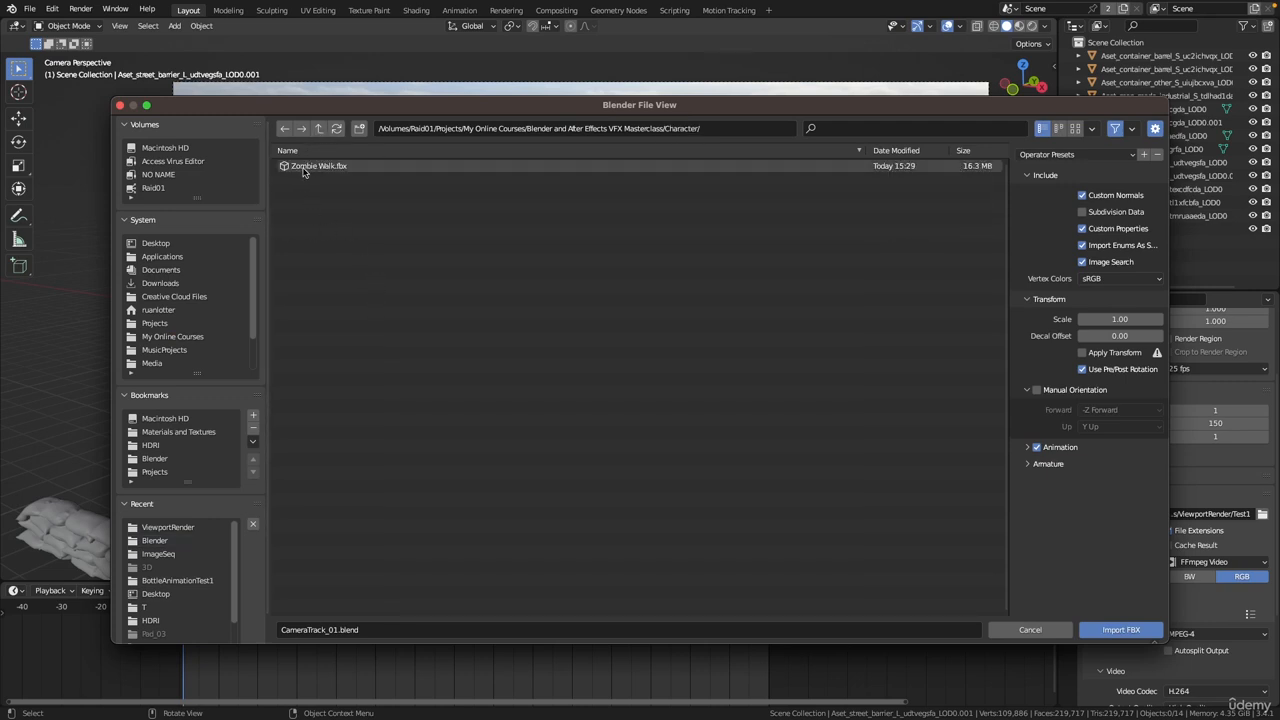
left_click(310, 167)
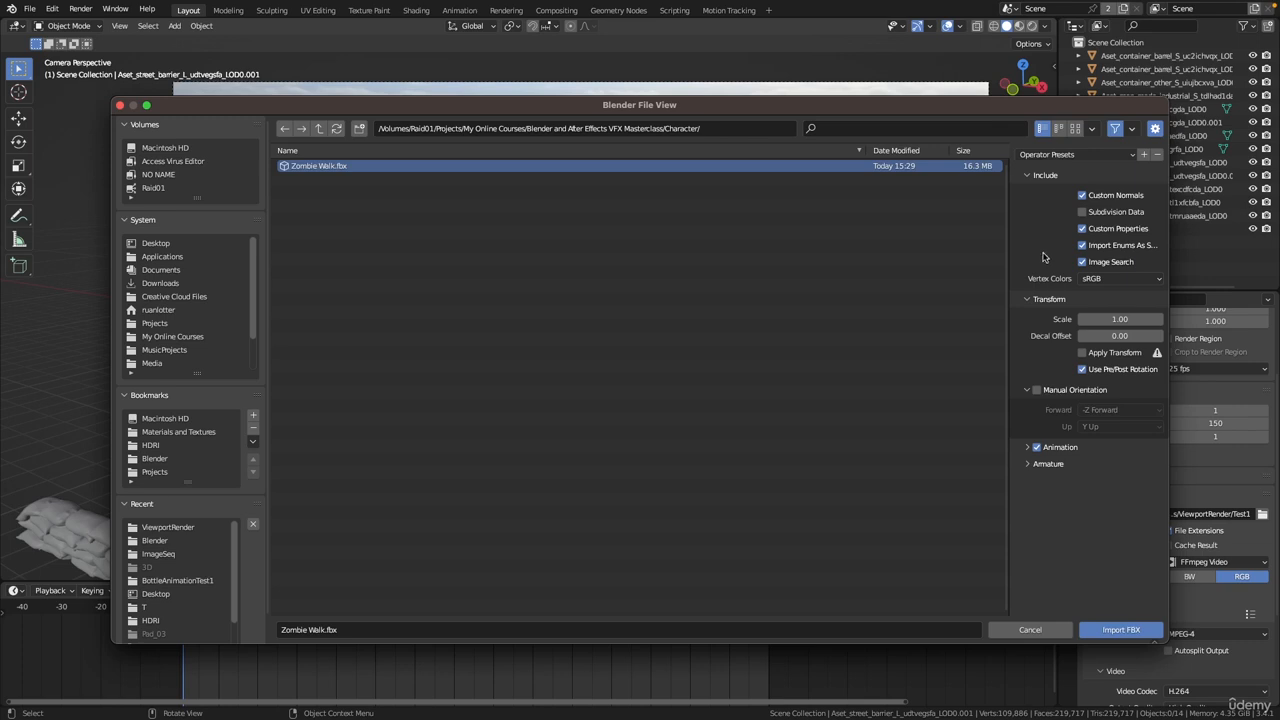
- Enable Automatic Bone Orientation in the armature import options and import the zombie character
left_click(1027, 465)
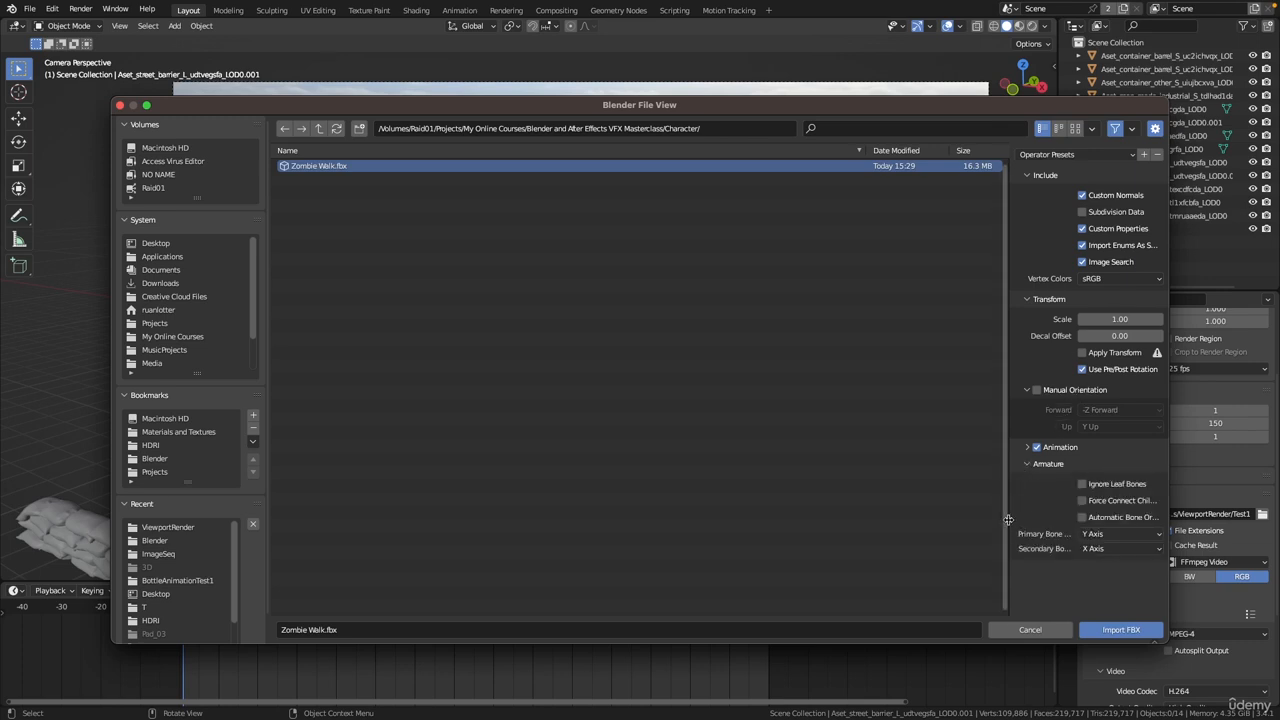
left_click_drag(1008, 520, 946, 520)
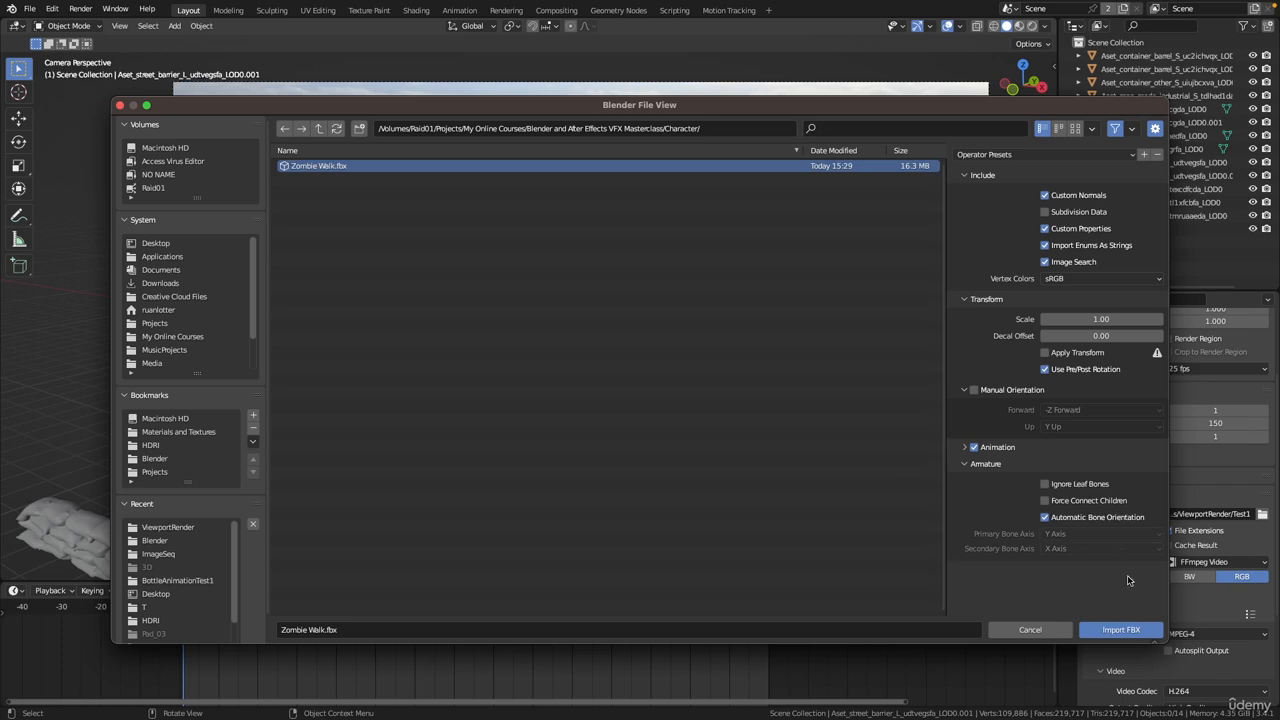
left_click(1119, 630)
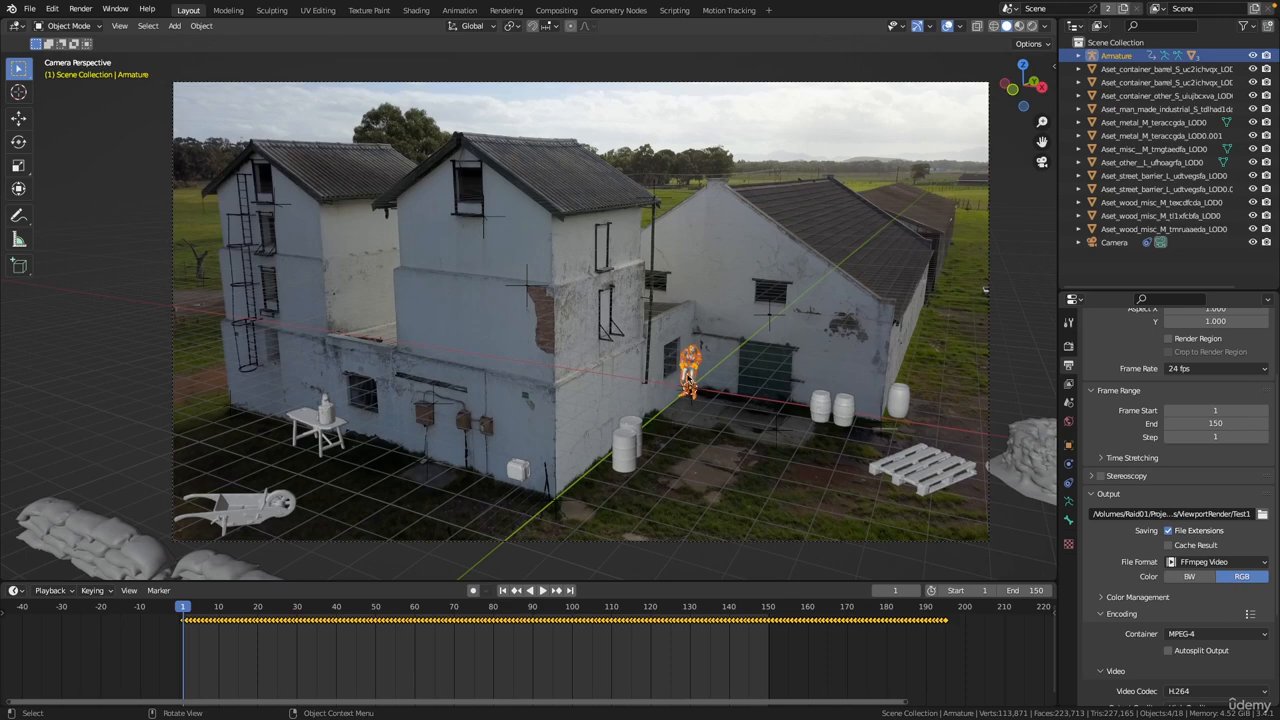
- Play the imported zombie's walk animation and examine its motion up close from different angles
mouse_move(727, 394)
middle_mouse_down()
mouse_move(603, 414)
mouse_move(666, 306)
mouse_move(596, 262)
mouse_move(686, 363)
mouse_move(655, 392)
mouse_move(668, 384)
mouse_move(646, 437)
mouse_move(697, 420)
middle_mouse_up()
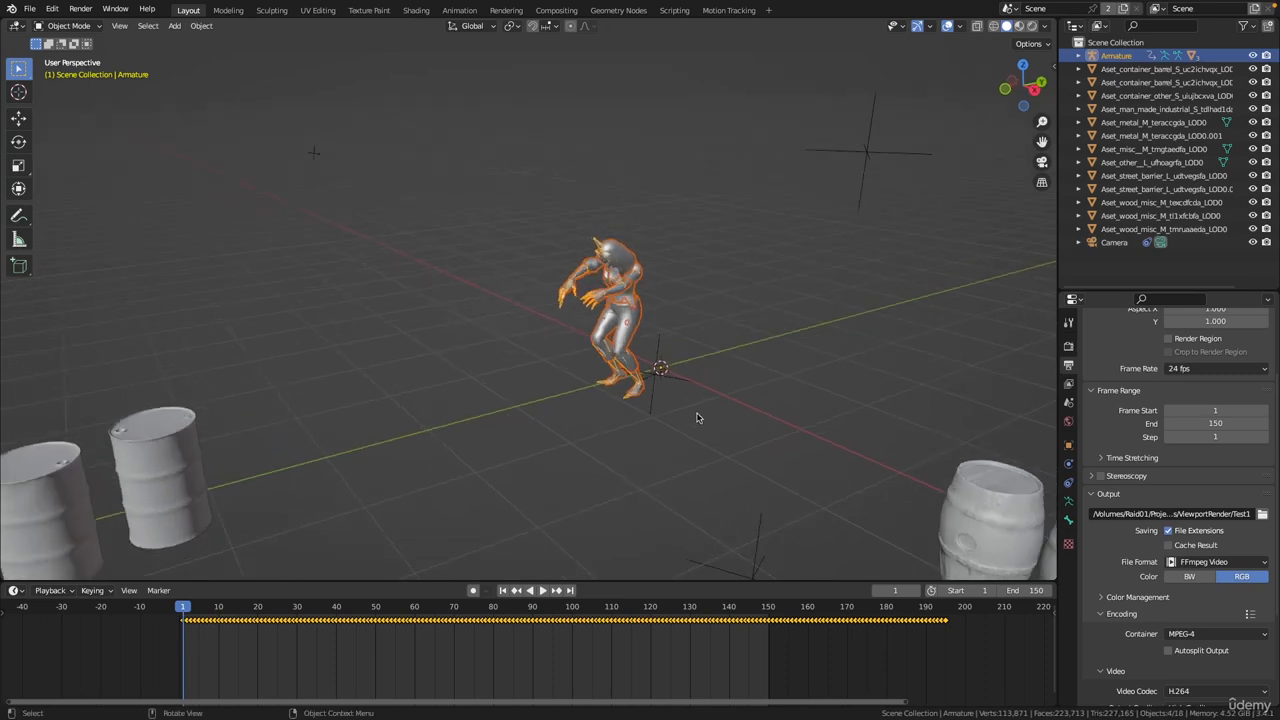
key("space")
middle_click_drag(550, 424, 731, 326)
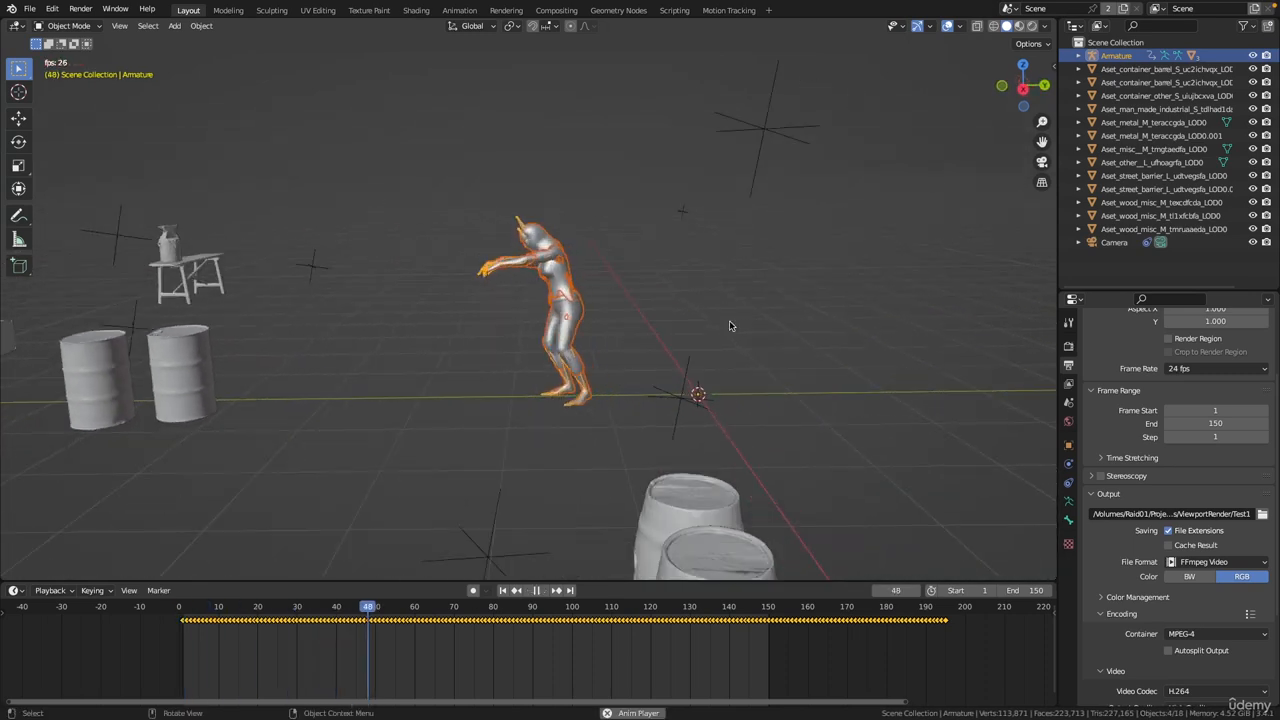
left_click(1029, 94)
middle_click_drag(595, 274, 543, 291, "shift")
- Examine the zombie's feet against the ground line in a straight-on orthographic view, then return to the camera view
left_click(1002, 85)
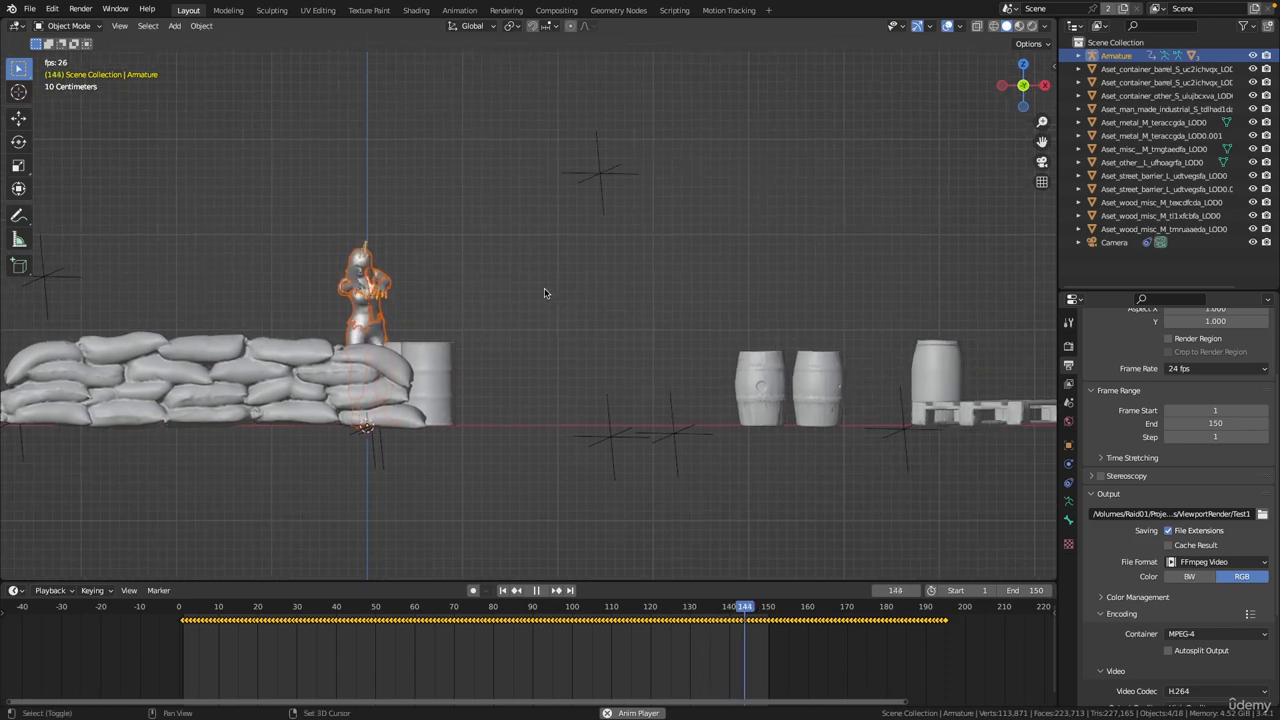
scroll(425, 390, "up", 2)
middle_click_drag(431, 363, 646, 264, "shift")
middle_click_drag(610, 308, 579, 440, "ctrl")
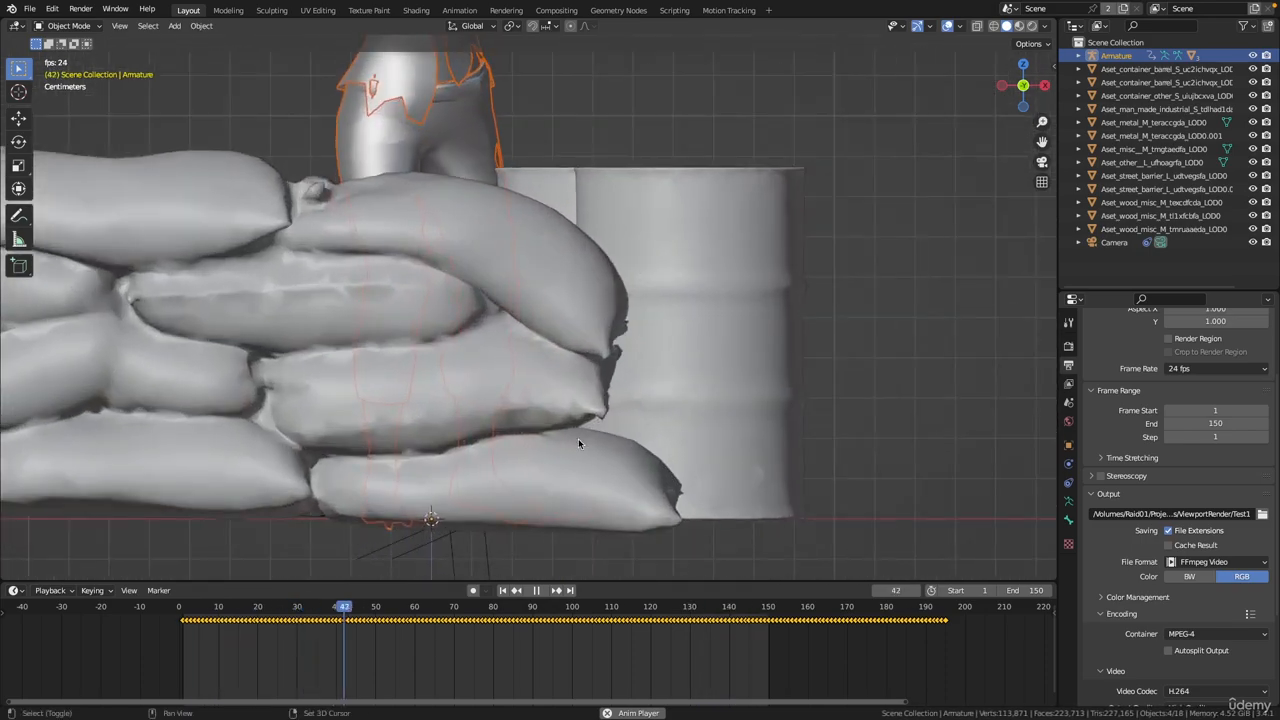
middle_click_drag(390, 532, 454, 452, "shift")
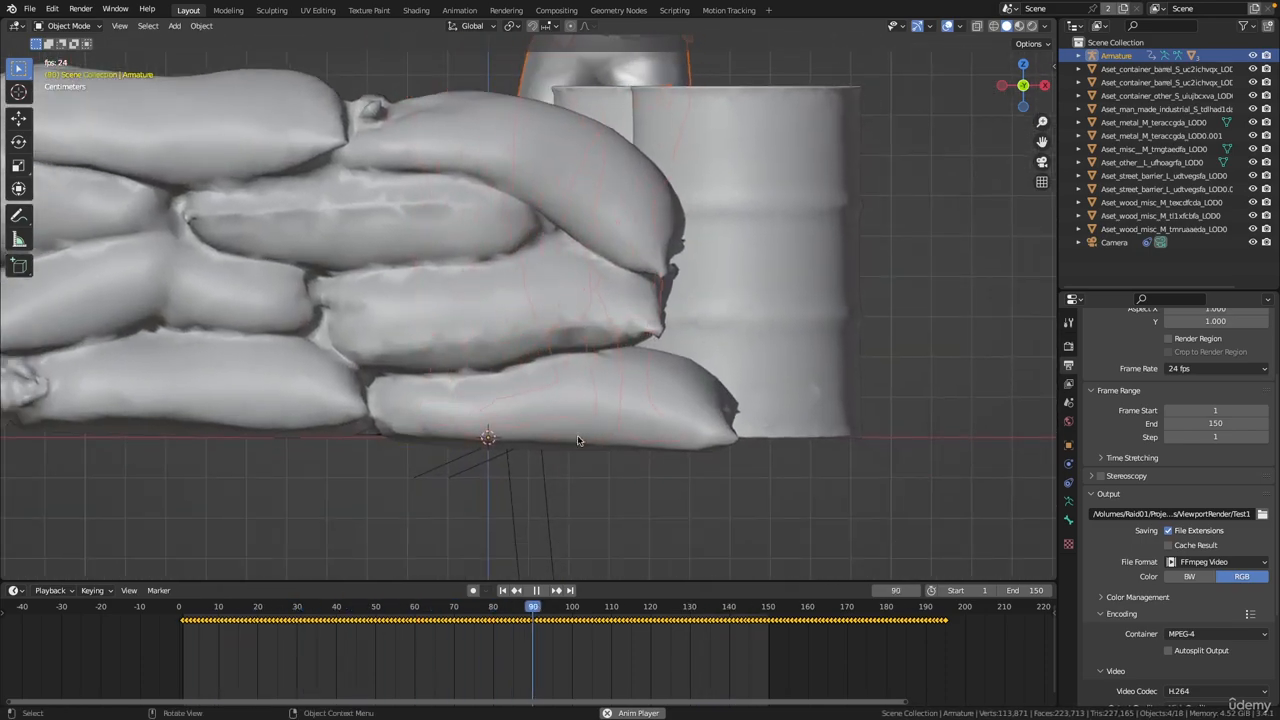
middle_click_drag(604, 295, 474, 363, "ctrl")
scroll(570, 310, "up", 2)
middle_click_drag(570, 310, 640, 329, "shift")
scroll(640, 329, "down", 3)
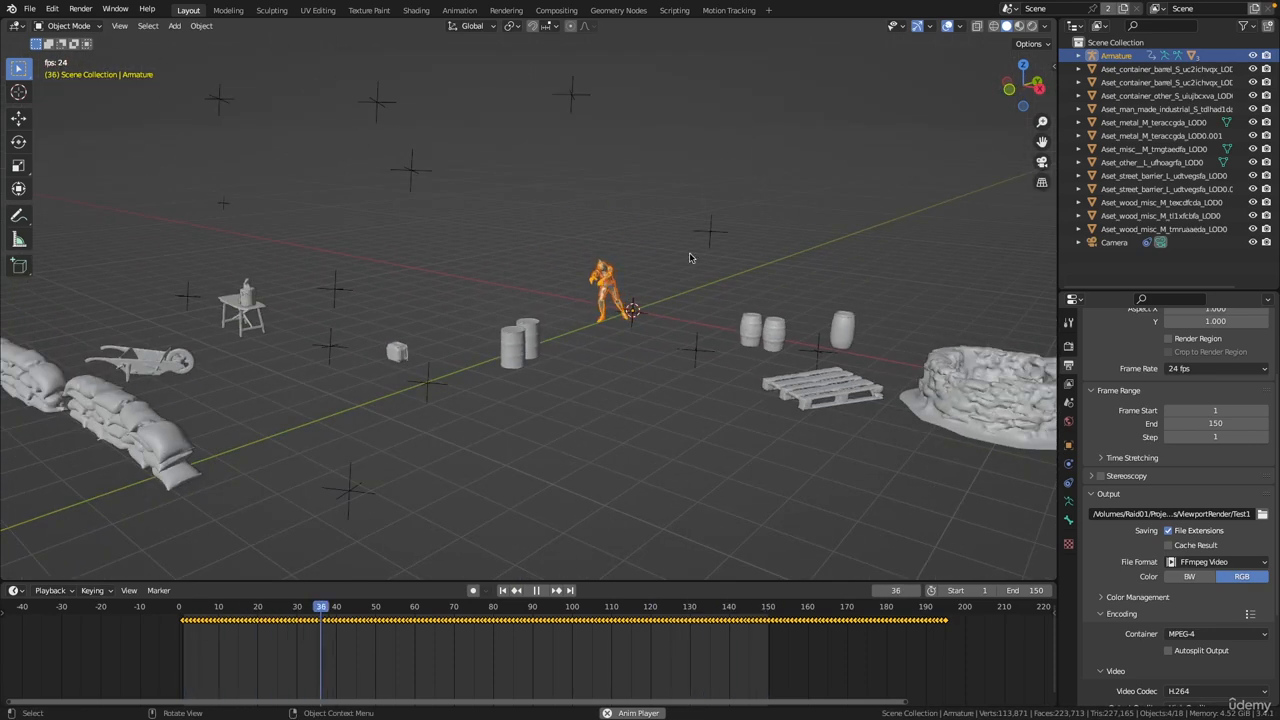
left_click(1041, 162)
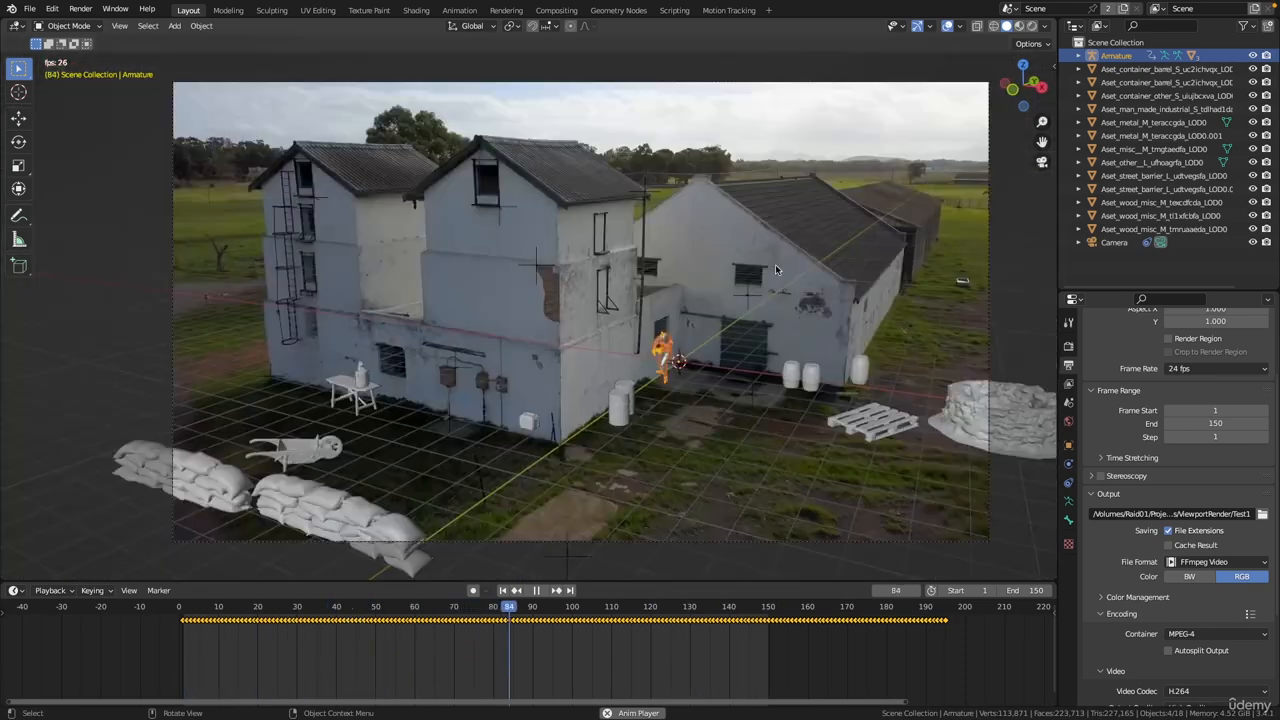
- Stop the playback, examine the body, pants and top meshes parented to the zombie's Armature, and leave the Armature selected
key("Escape")
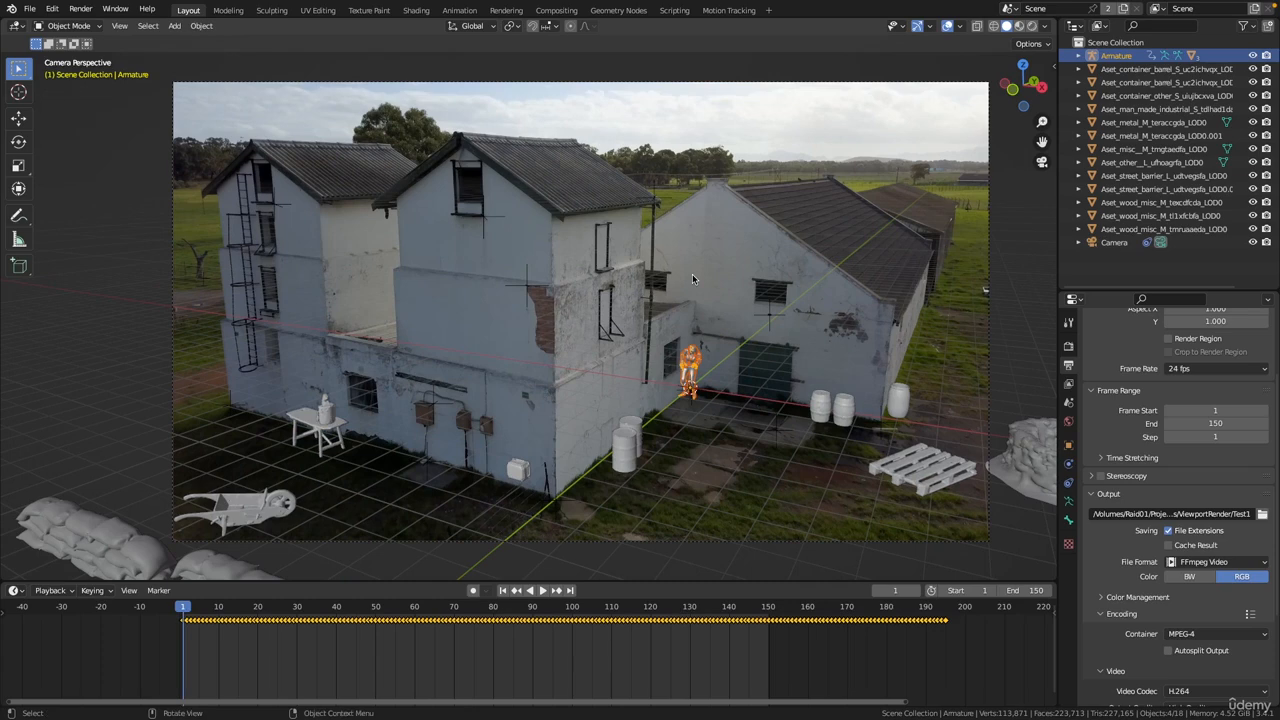
left_click(688, 365)
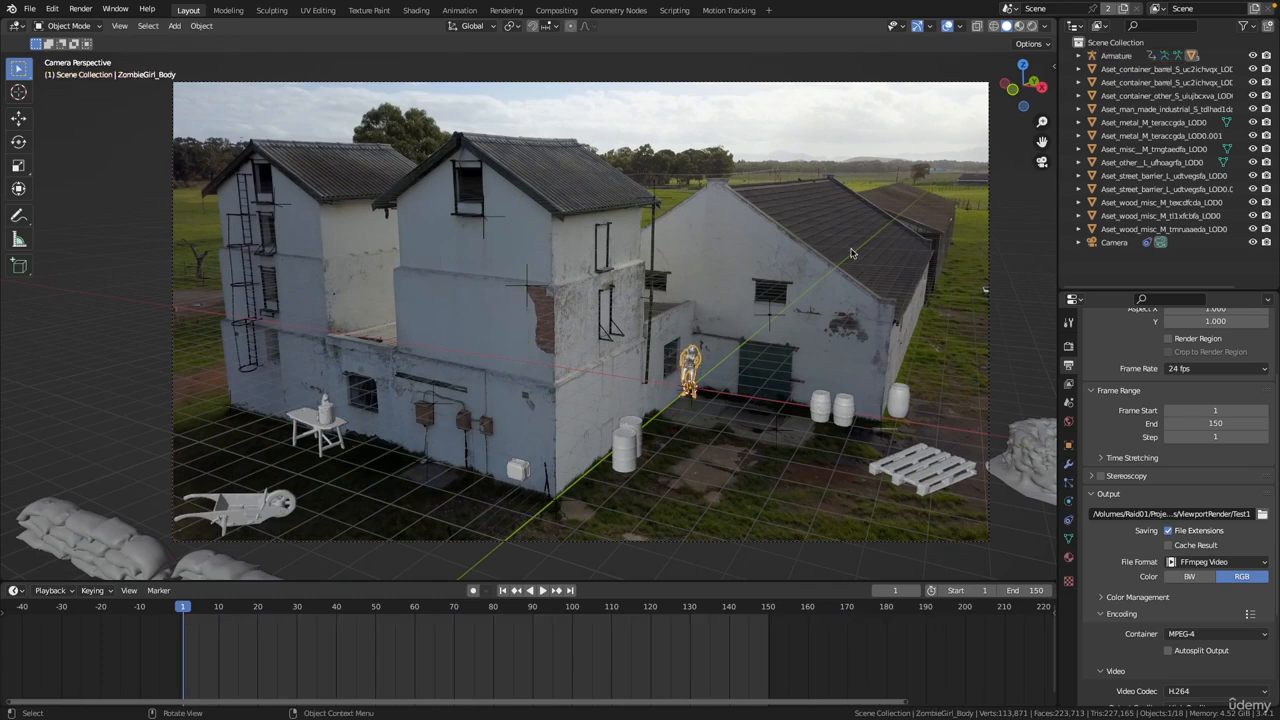
left_click(1116, 57)
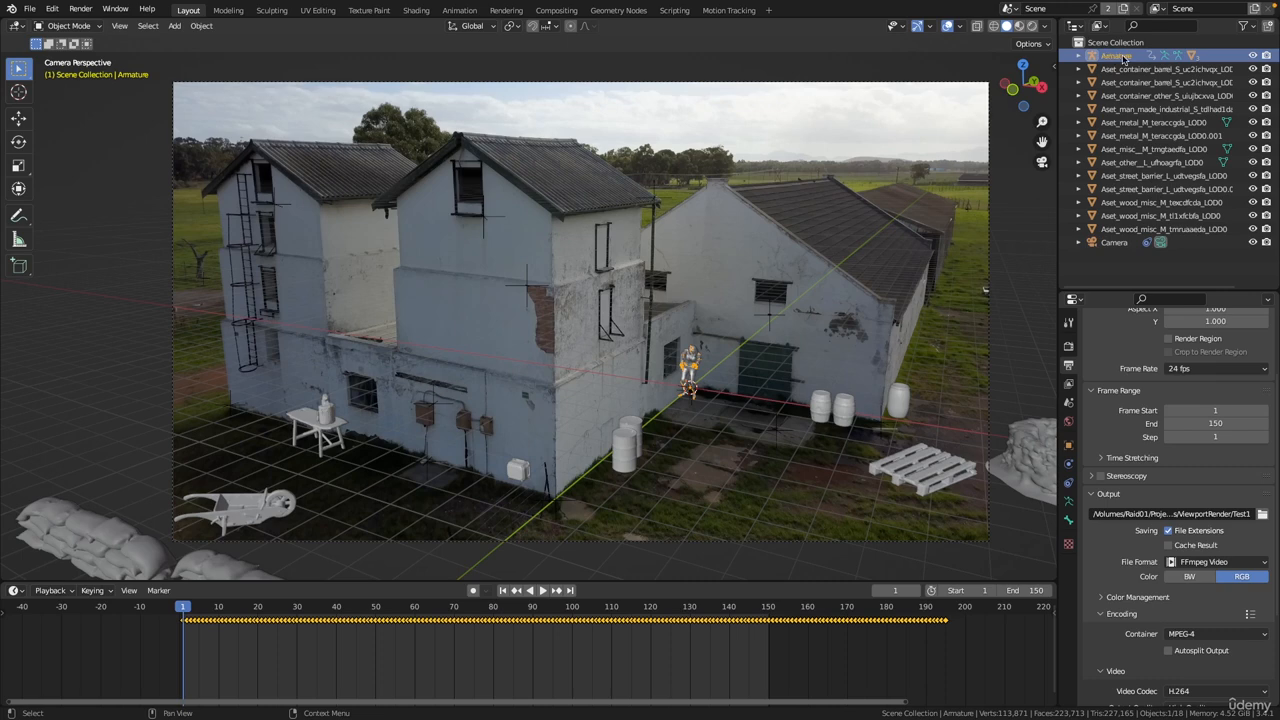
left_click(1082, 57)
left_click(1143, 108)
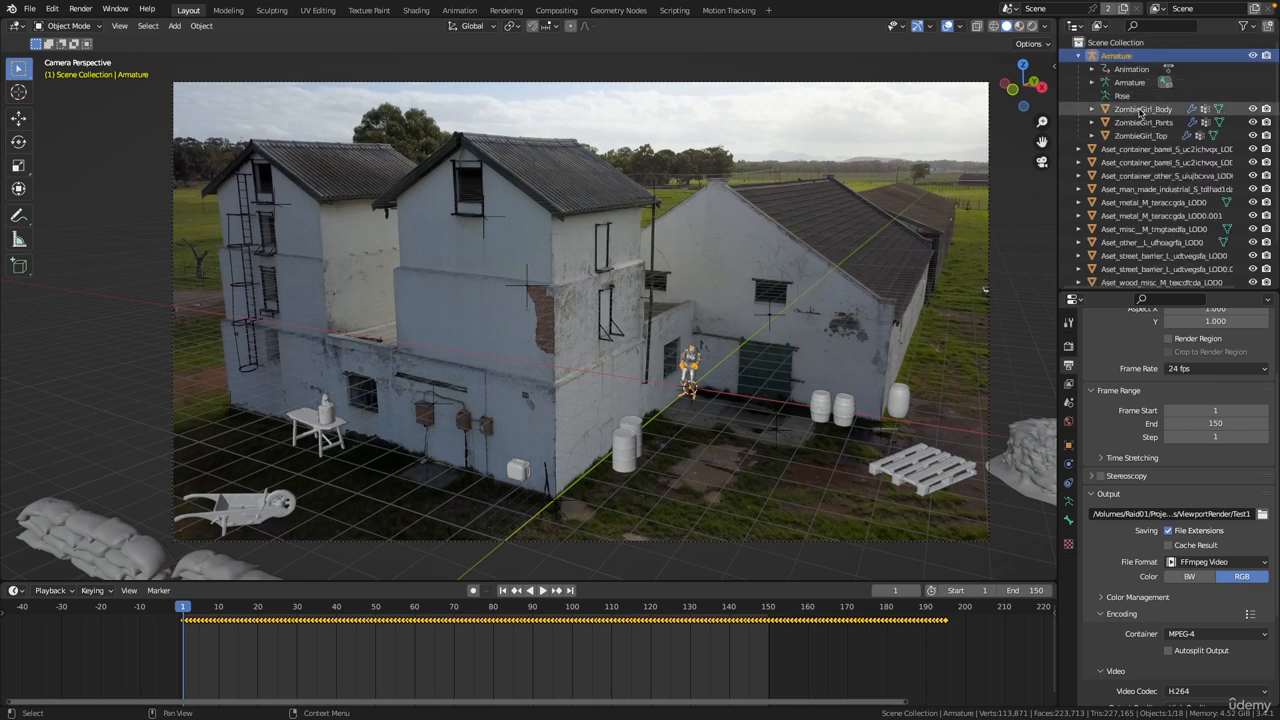
left_click(1148, 123)
left_click(1148, 135)
left_click(1147, 123)
left_click(1143, 110)
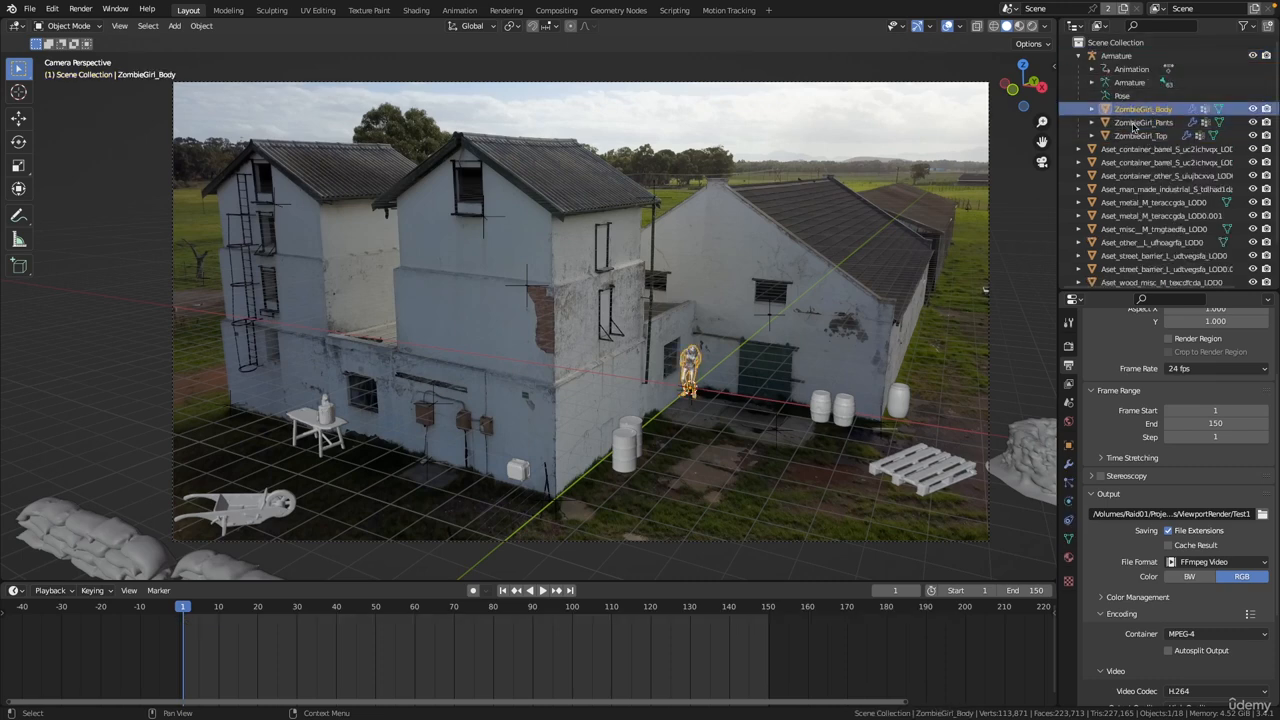
left_click(1116, 57)
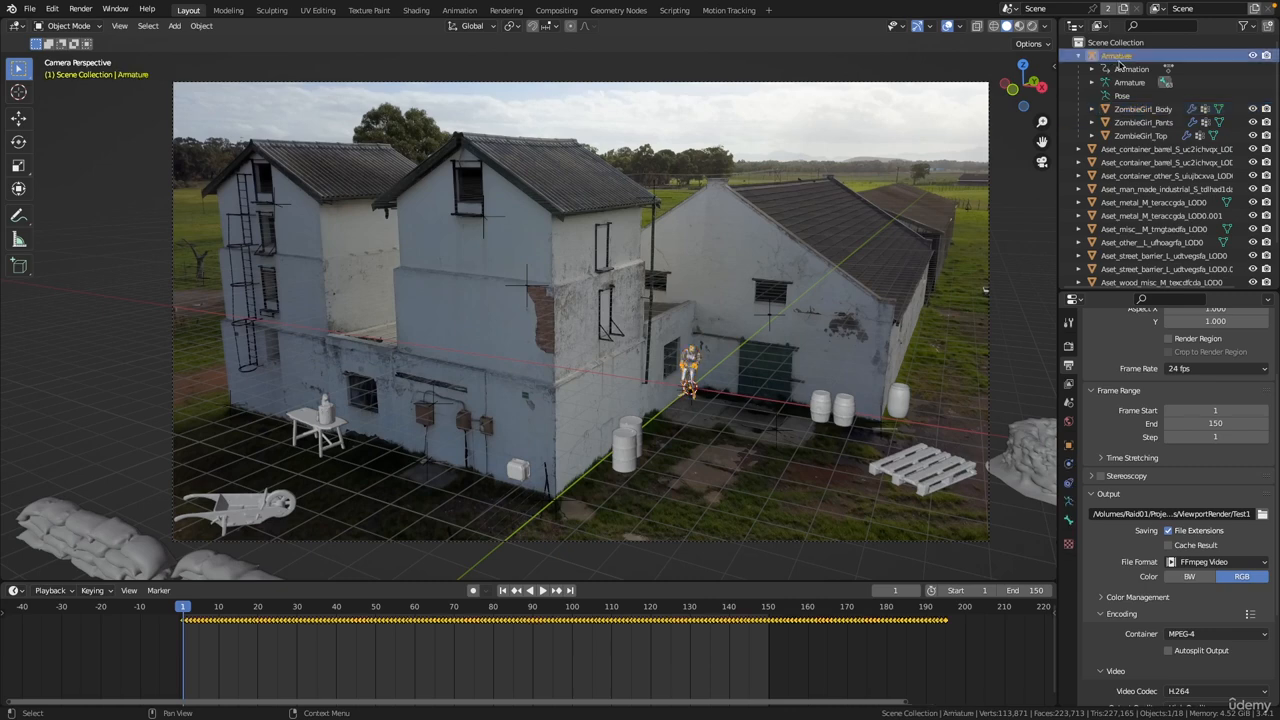
left_click(1082, 56)
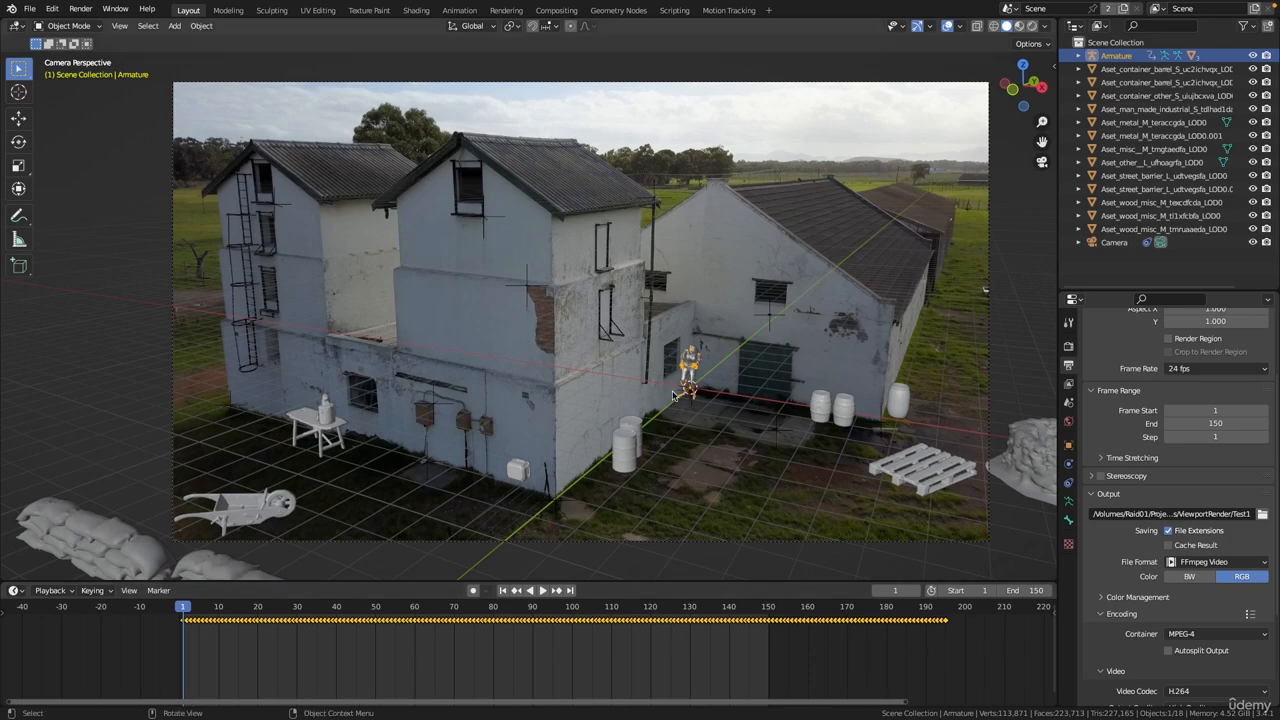
- Try scaling the zombie's walk keyframes down to end at about frame 40, play the result, and undo the scaling
middle_click_drag(695, 388, 523, 245)
scroll(640, 240, "up", 6)
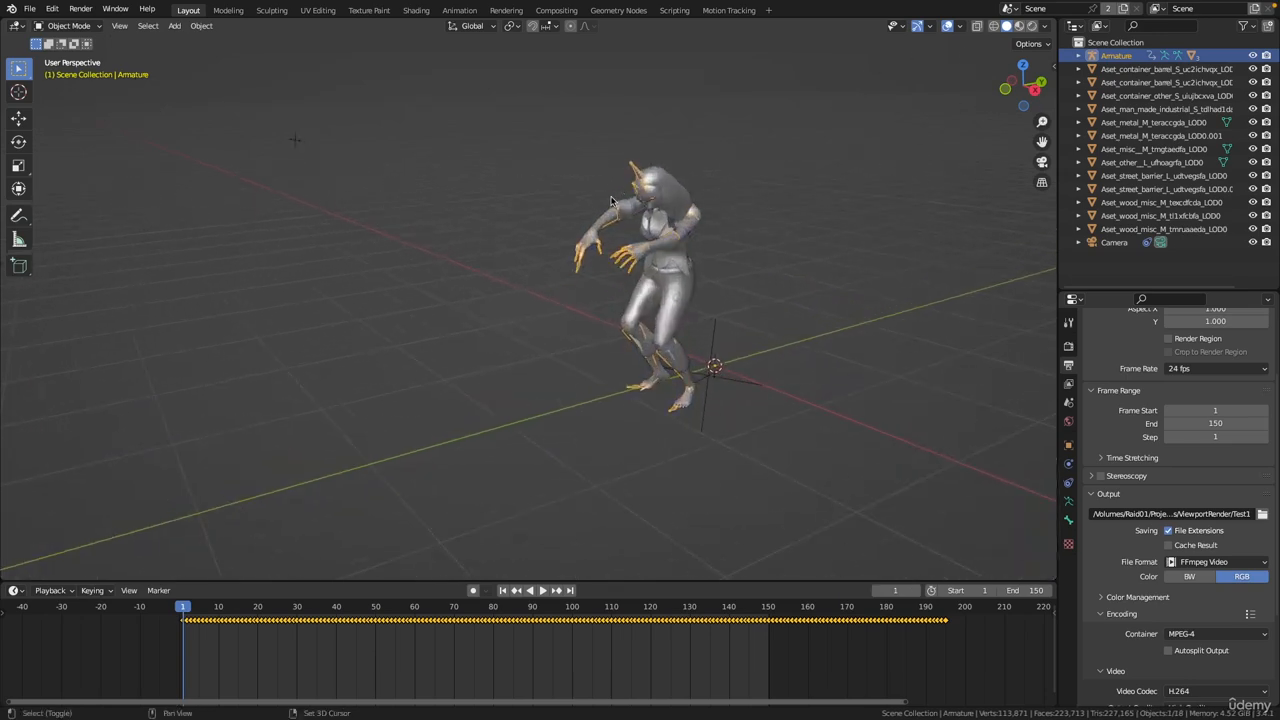
middle_click_drag(696, 213, 637, 262, "shift")
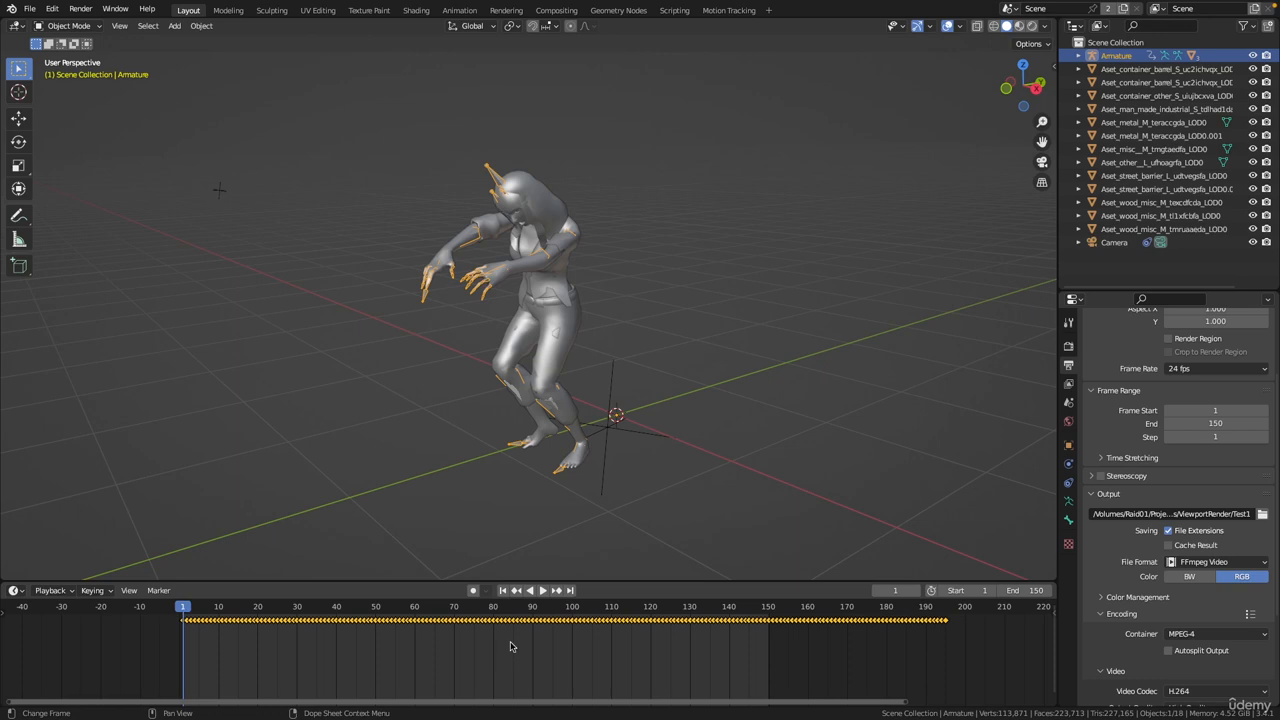
key("s")
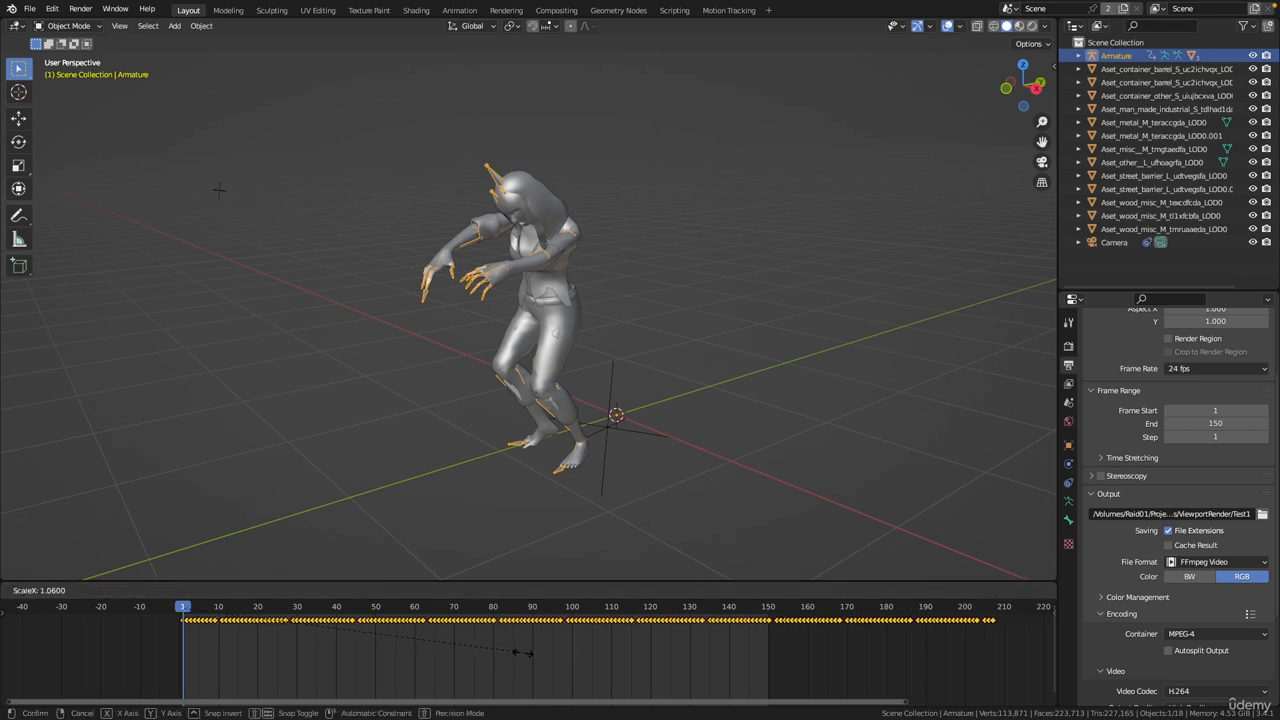
left_click(254, 658)
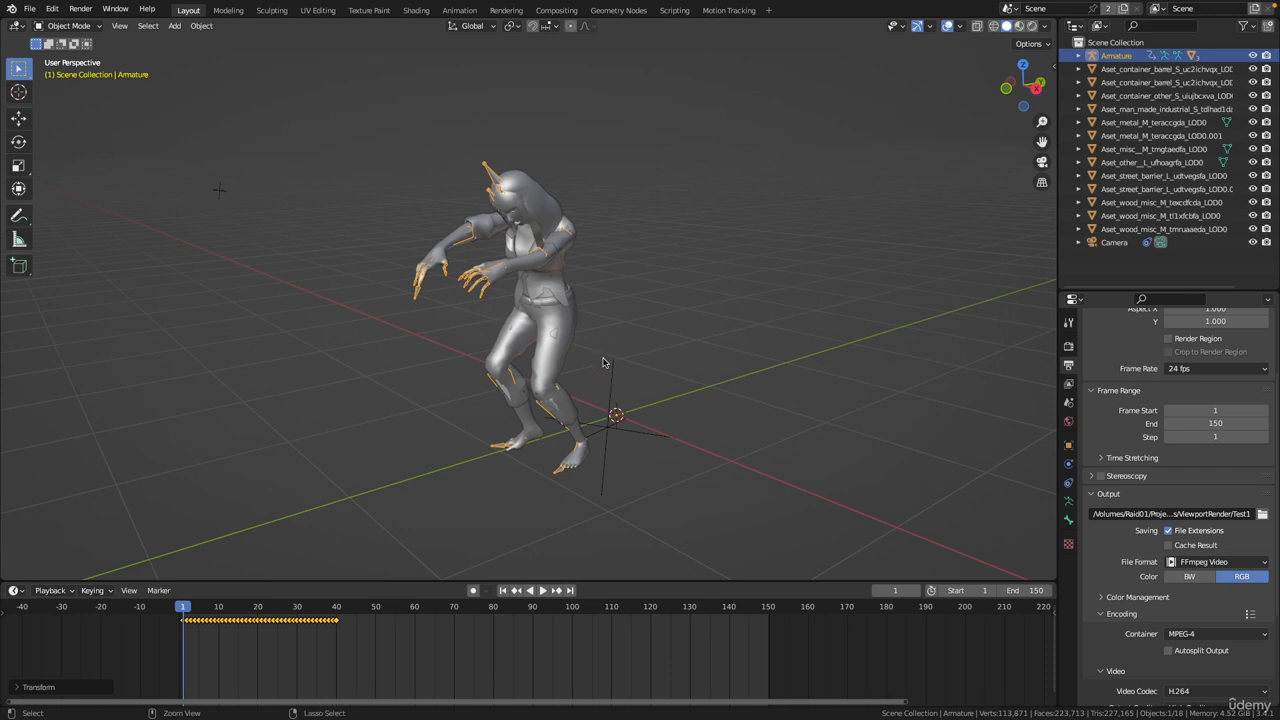
middle_click_drag(603, 363, 690, 374, "ctrl")
middle_click_drag(690, 374, 800, 360, "shift")
key("space")
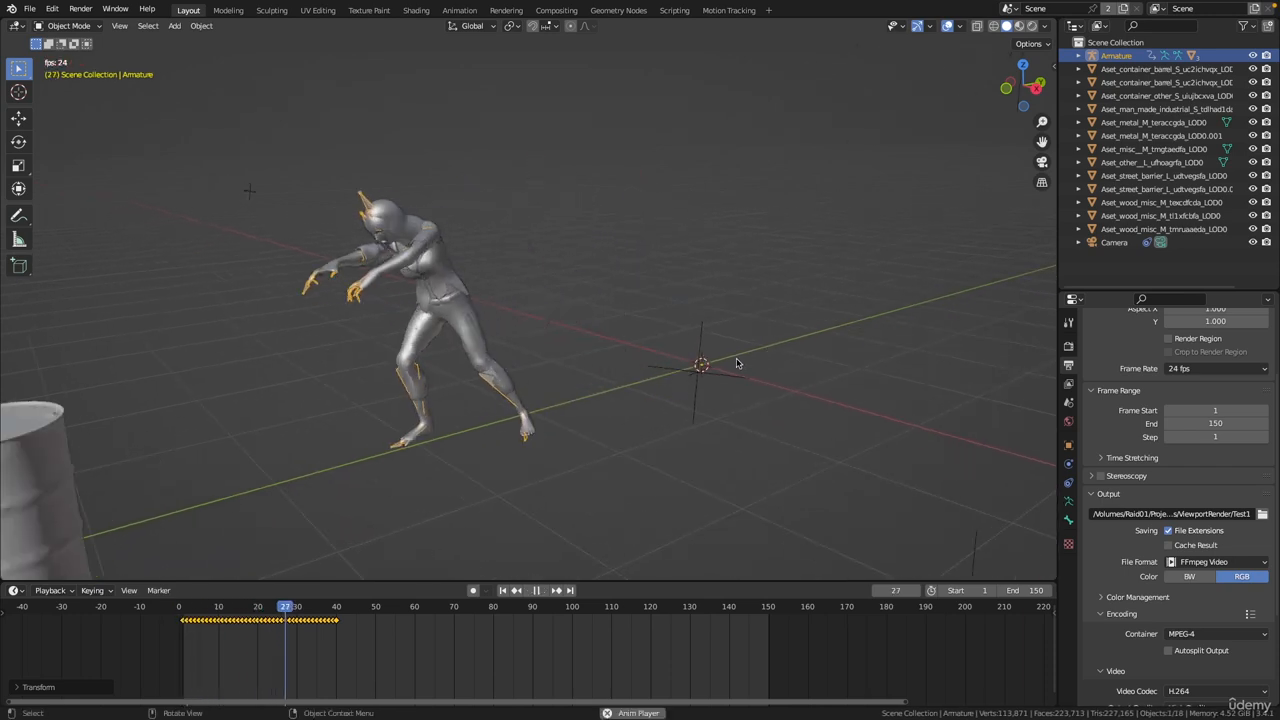
key("Escape")
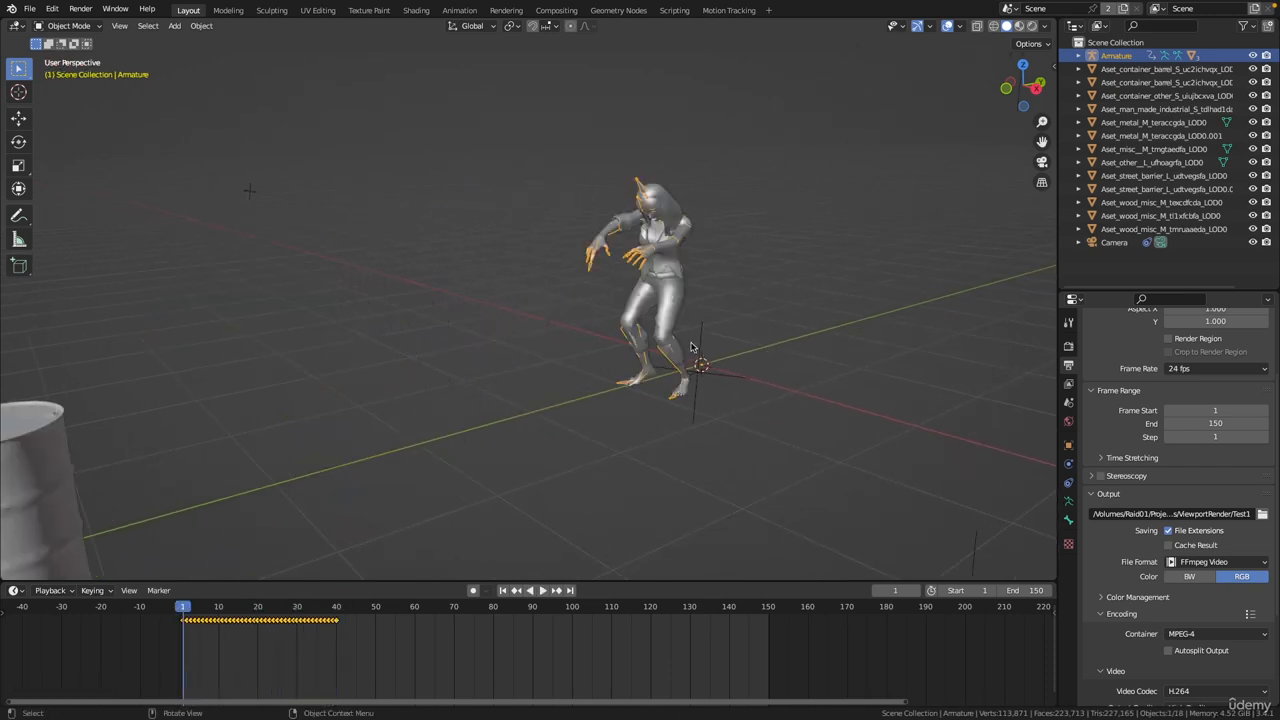
key("ctrl+z")
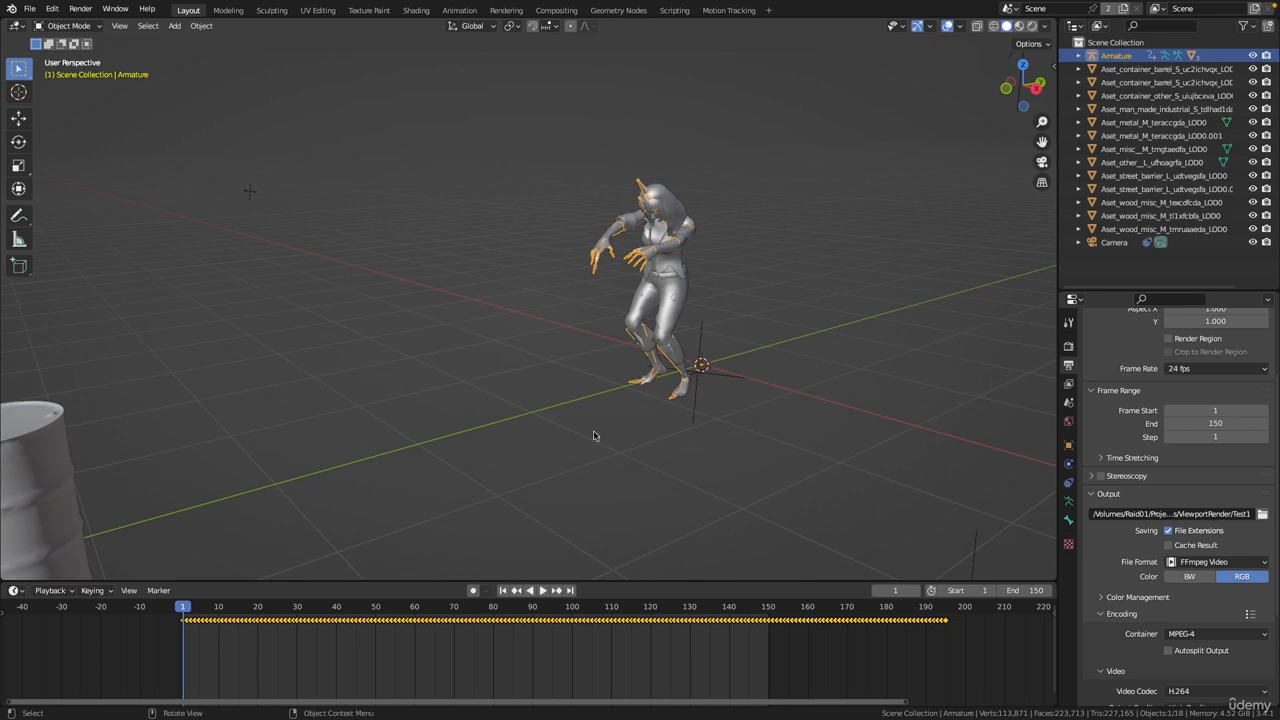
- Try stretching the zombie's walk keyframes to end at about frame 346, play the slower walk, and undo the stretch
scroll(600, 440, "down", 3)
scroll(493, 649, "down", 4)
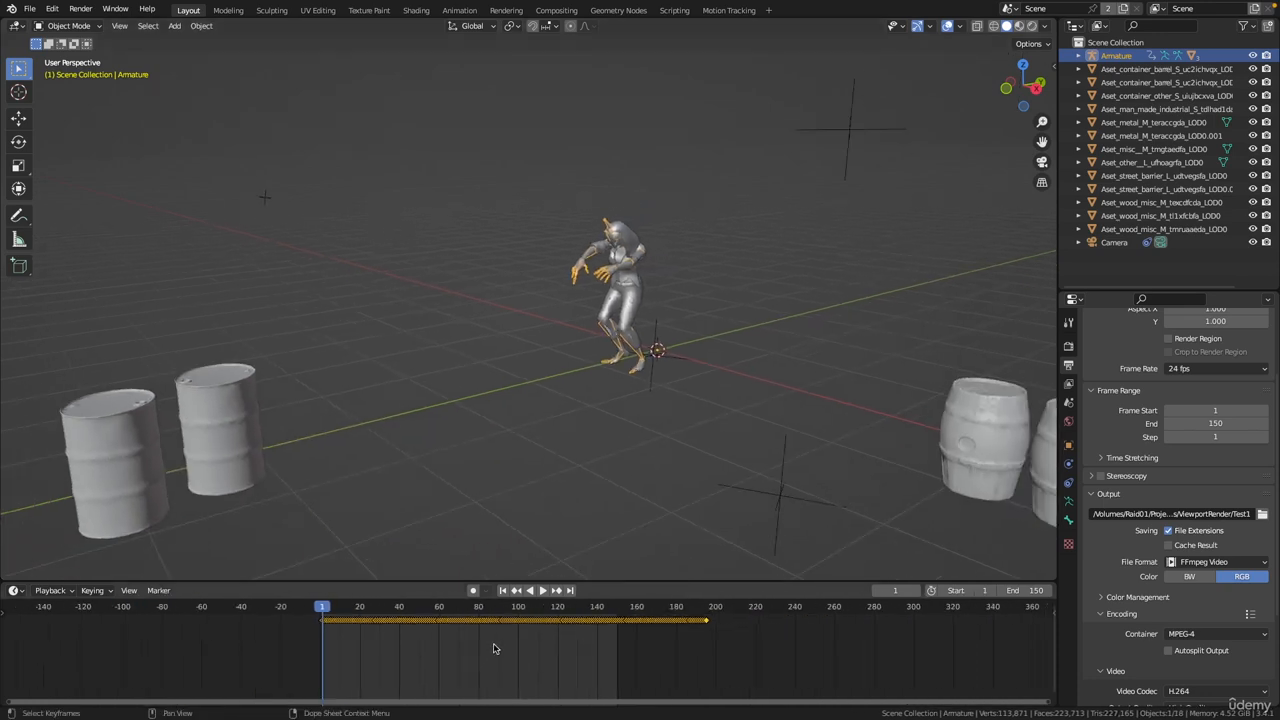
key("s")
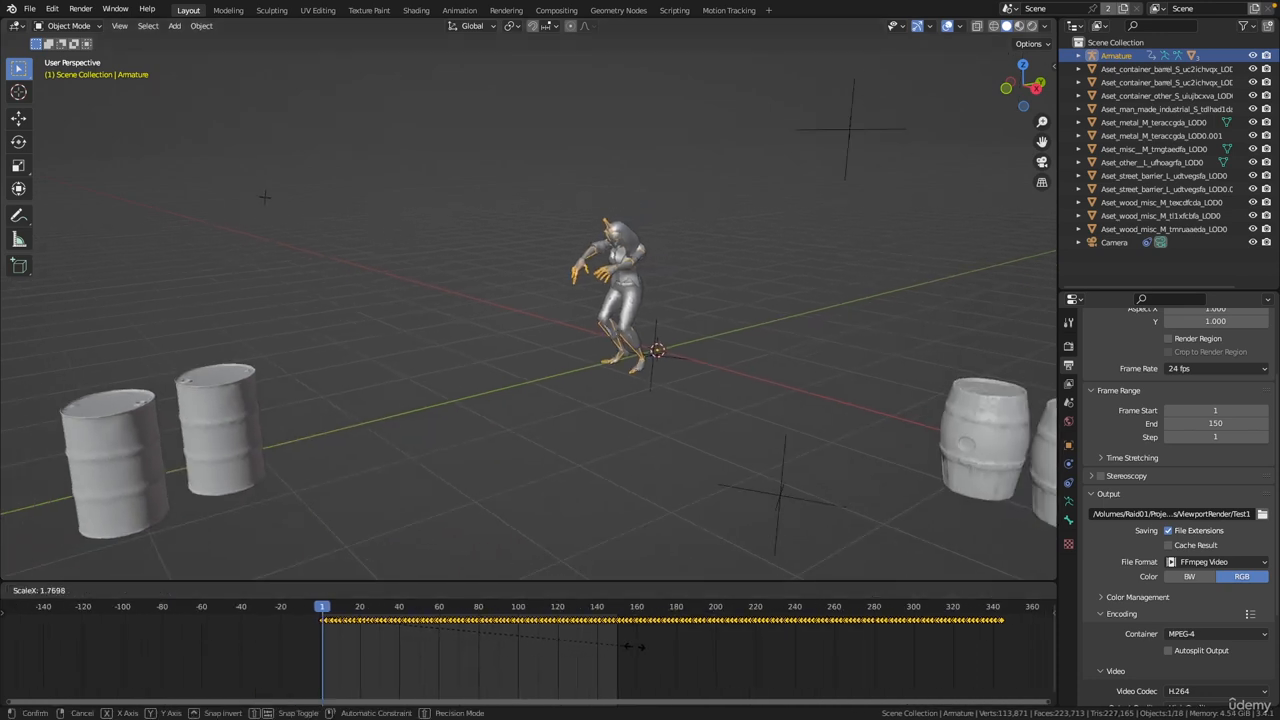
left_click(532, 638)
key("space")
scroll(677, 357, "up", 5)
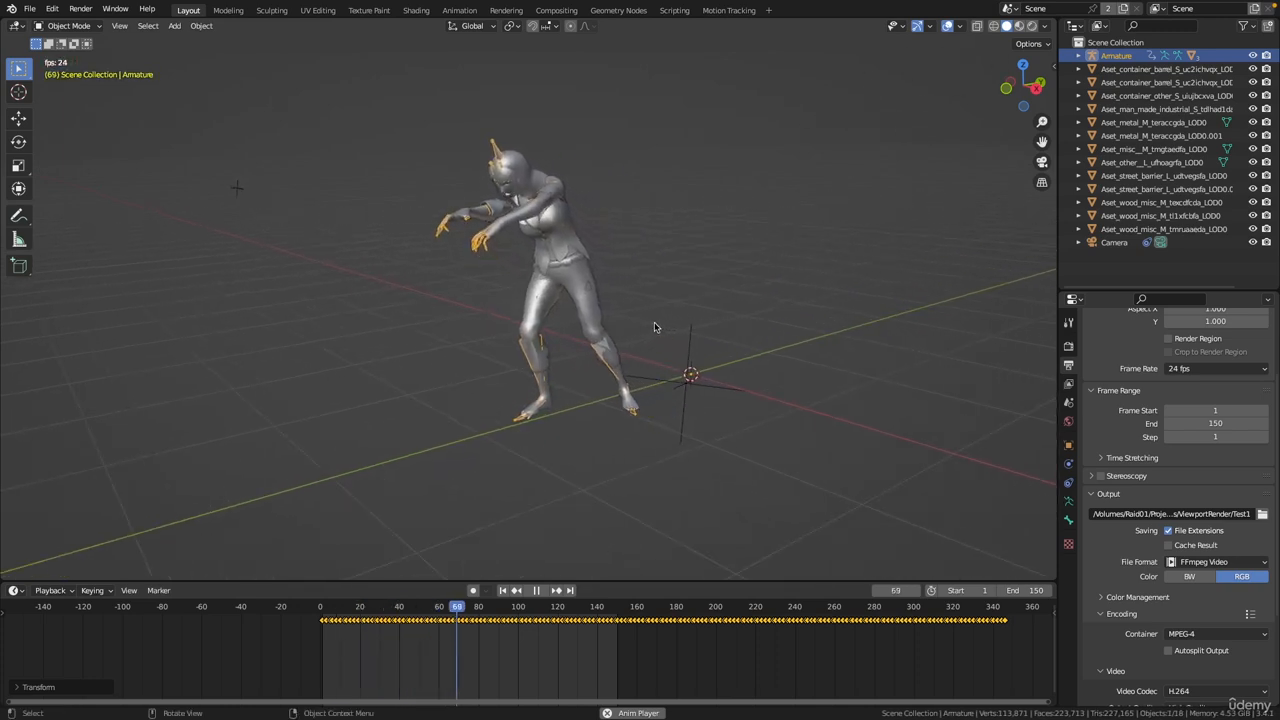
scroll(637, 363, "down", 1)
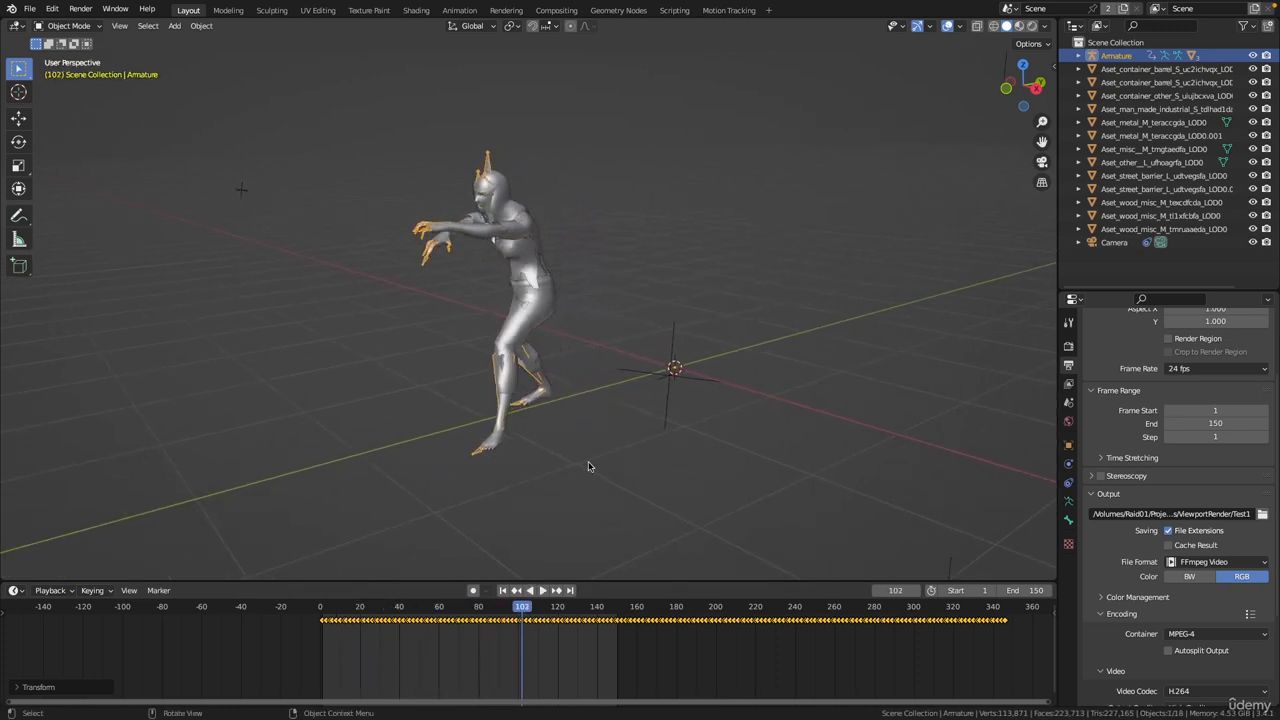
key("ctrl+z")
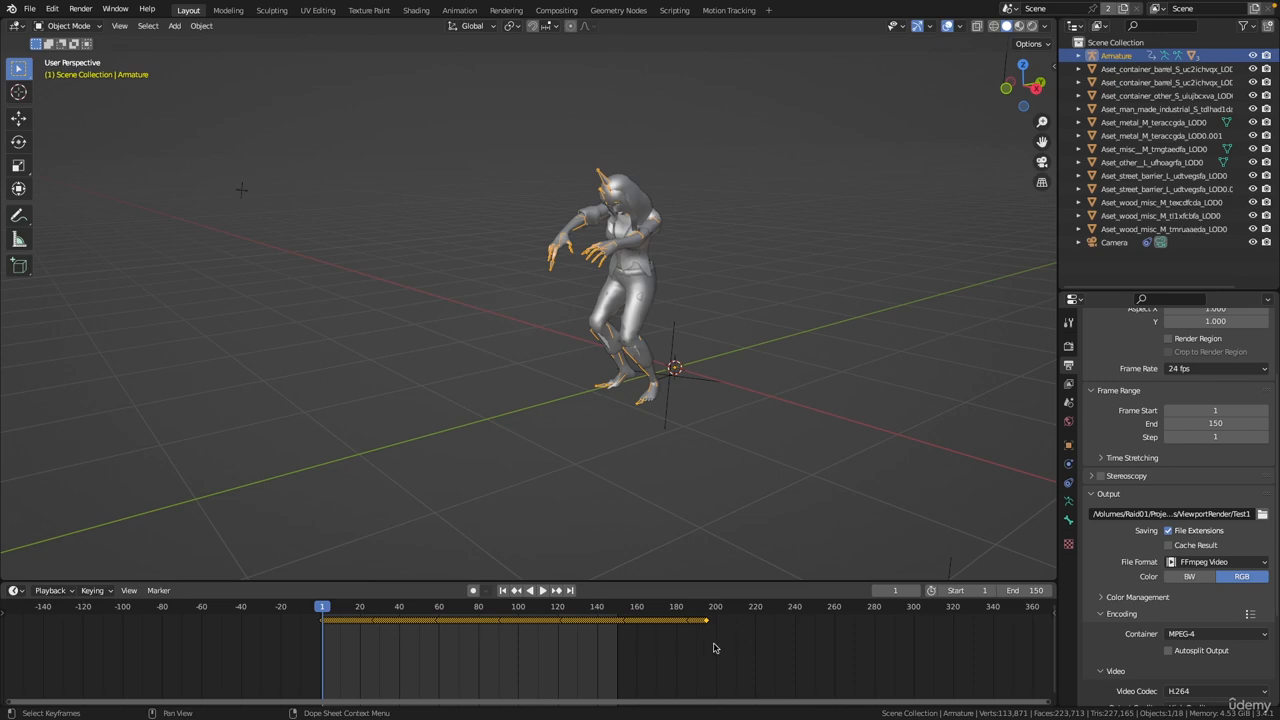
- In the camera view, move the zombie armature to the building corner beside the ladder, and adjust its position along Y at frame 40
scroll(516, 377, "down", 2)
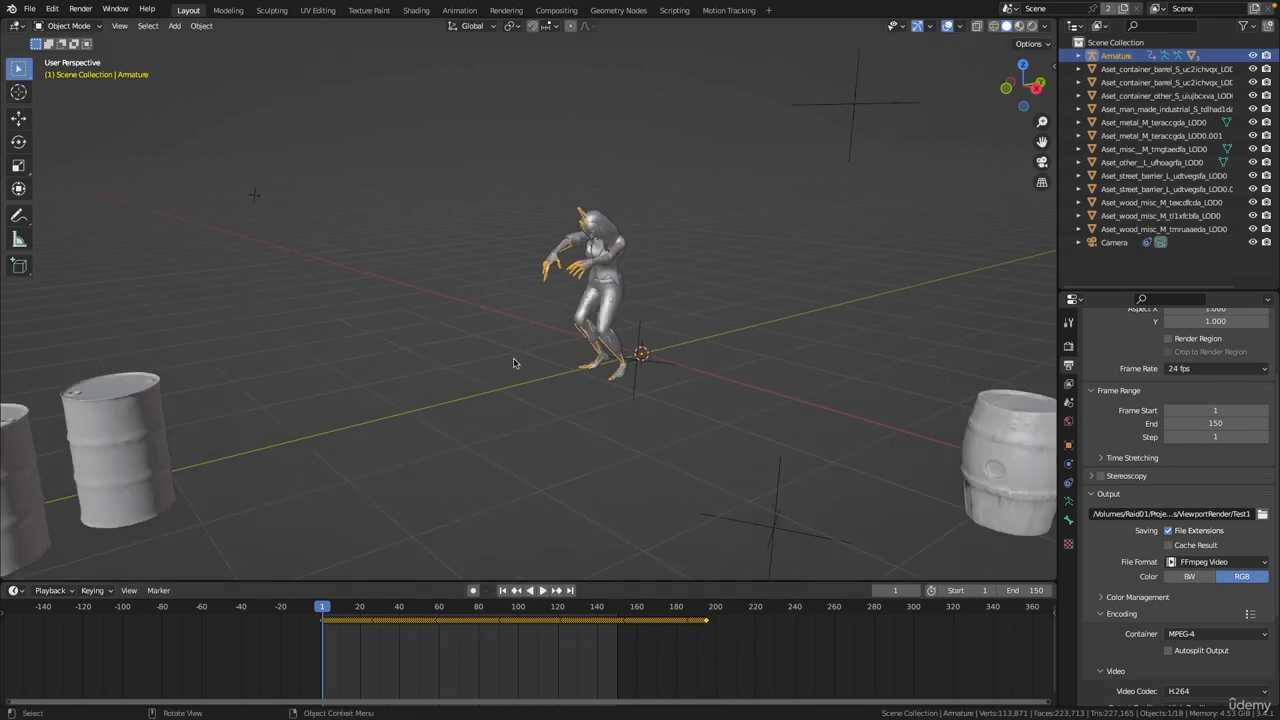
left_click(1041, 163)
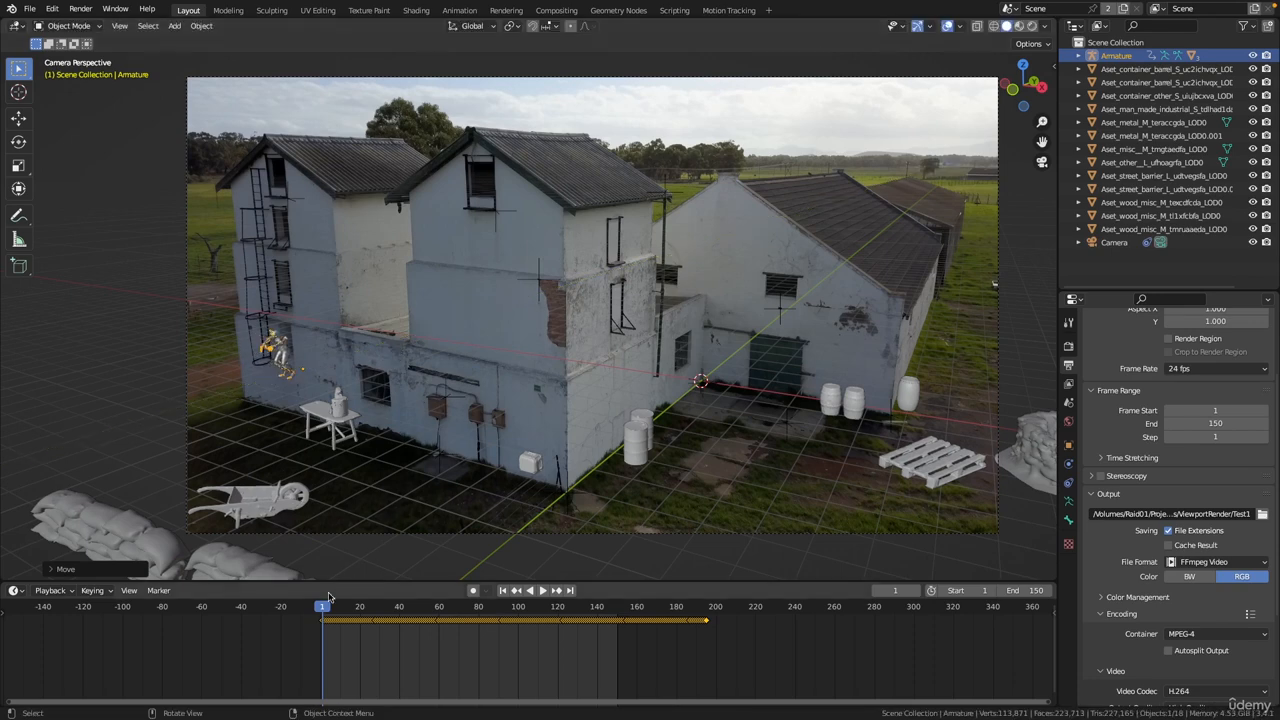
key("space")
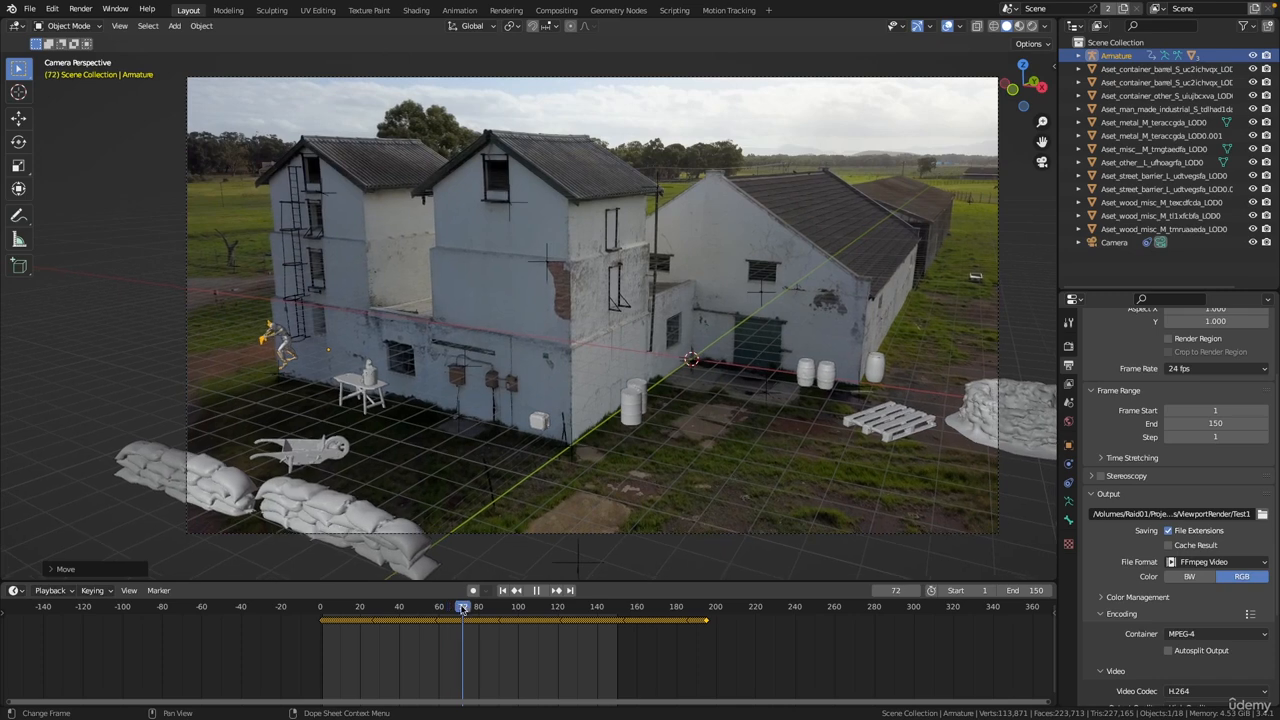
left_click_drag(437, 613, 403, 617)
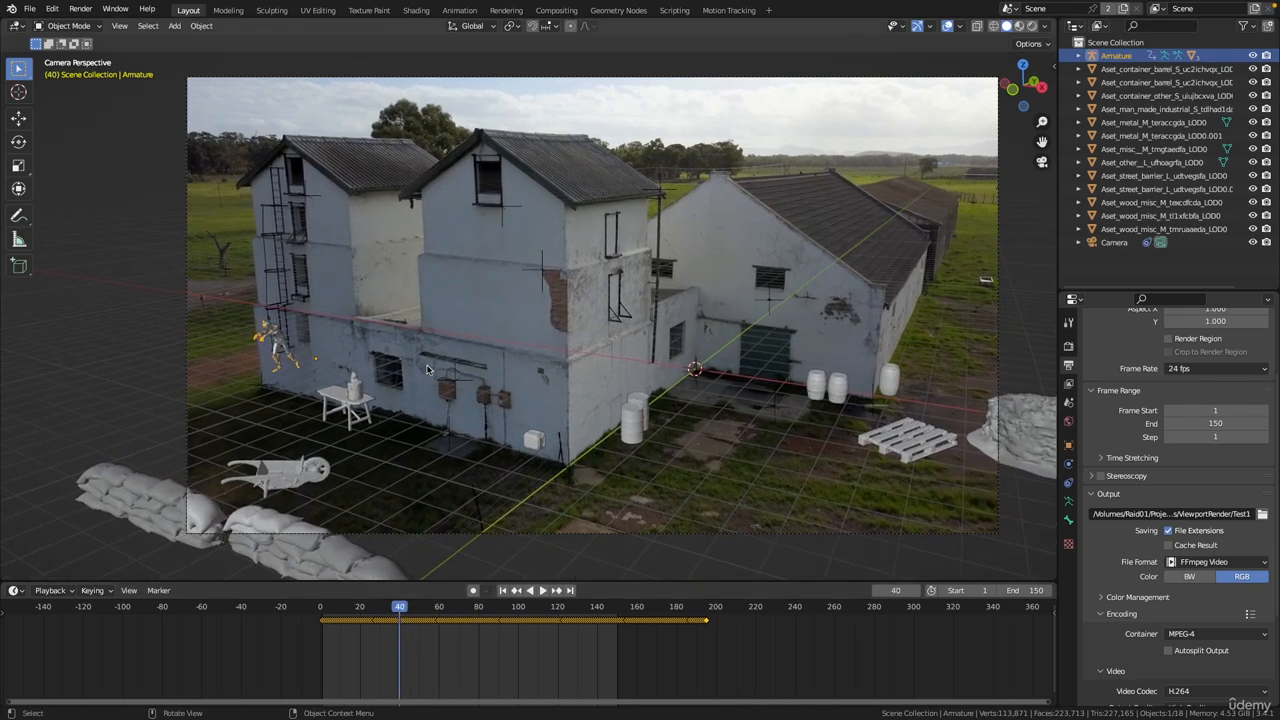
key("g")
key("y")
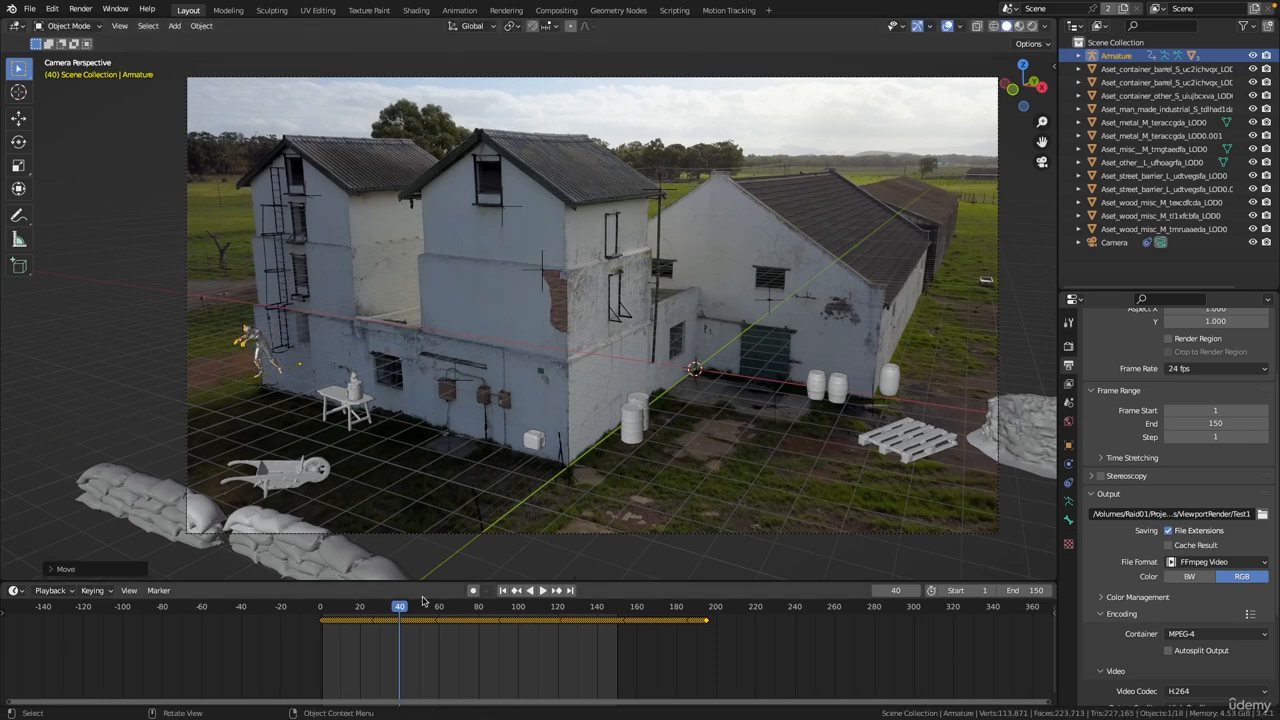
- Play the shot through the camera and examine the repositioned zombie's walk up close beside the building corner, then return to frame 1
left_click_drag(394, 607, 541, 615)
key("space")
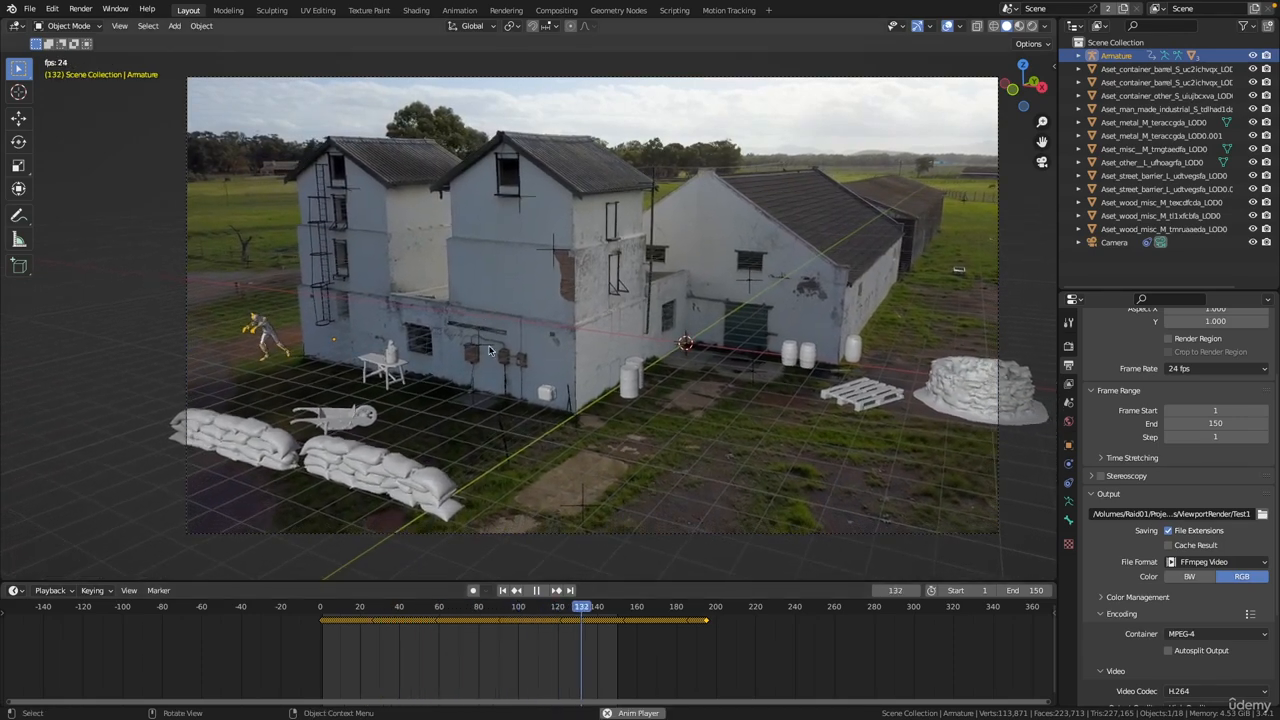
scroll(497, 348, "up", 1)
middle_click_drag(511, 323, 700, 357, "shift")
scroll(506, 306, "up", 2)
middle_click_drag(449, 452, 589, 302, "shift")
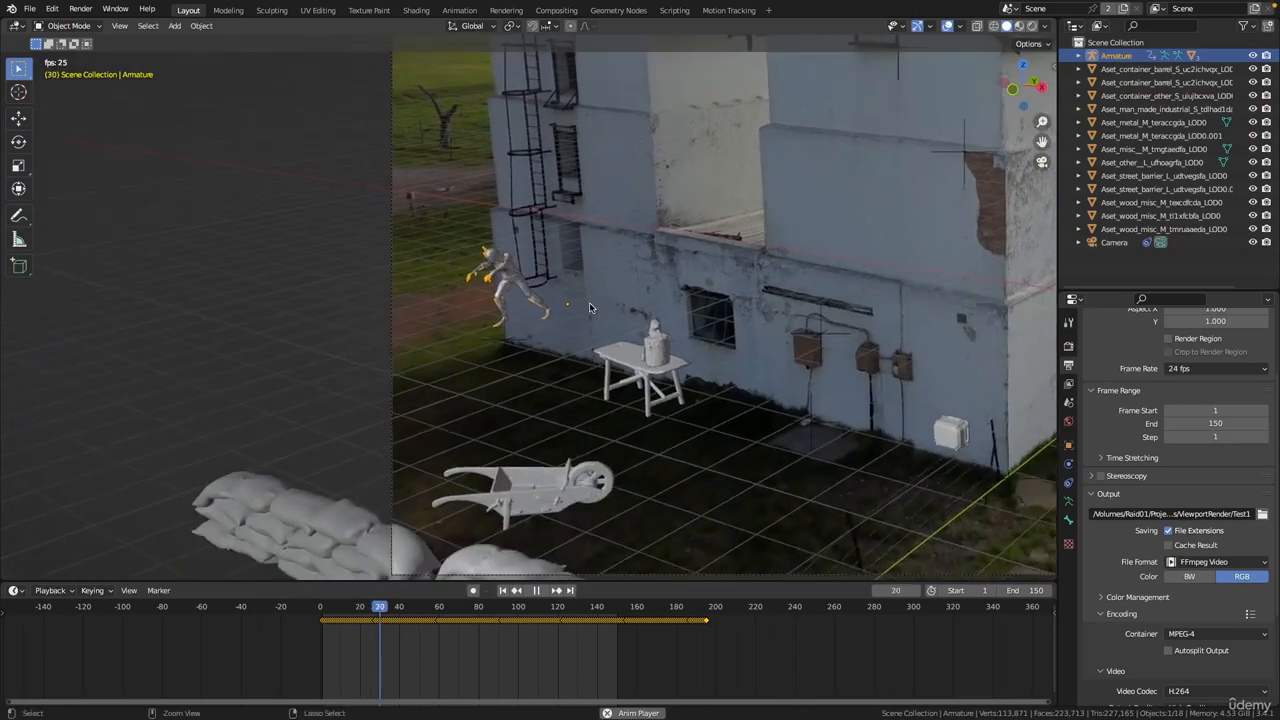
scroll(595, 280, "up", 2)
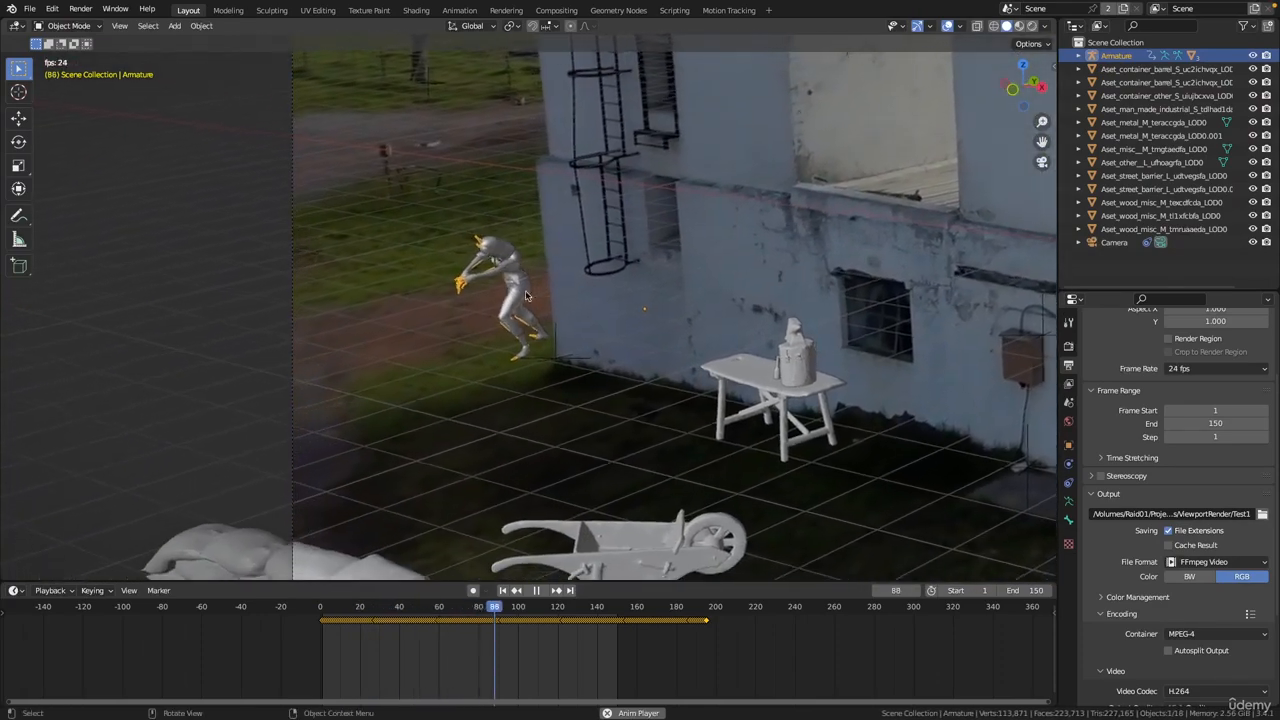
middle_click_drag(598, 299, 585, 364, "ctrl")
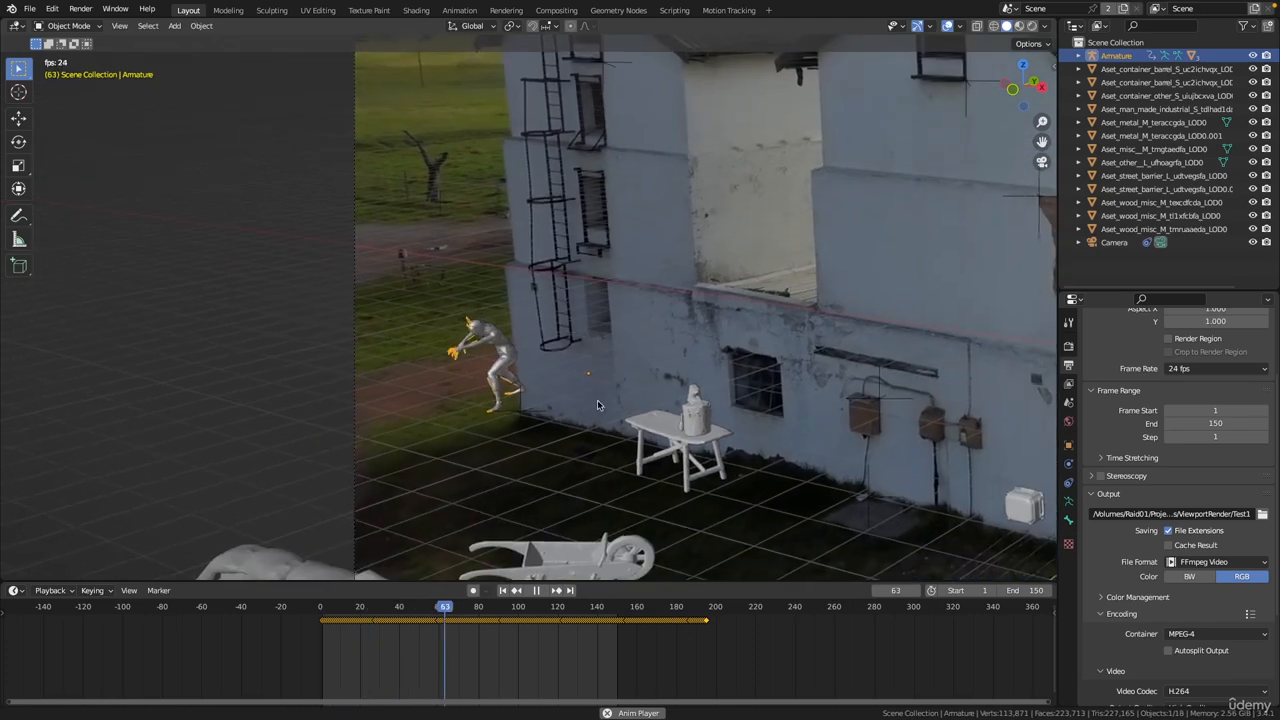
key("space")
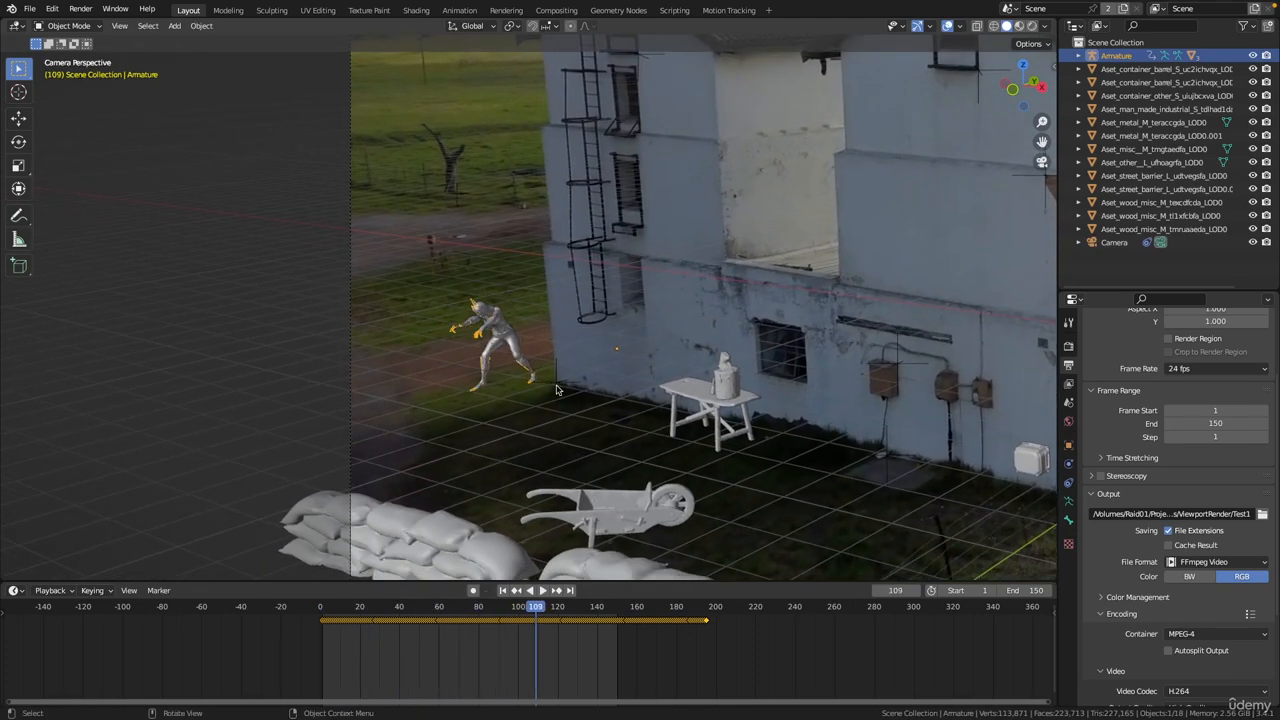
key("shift+Left")
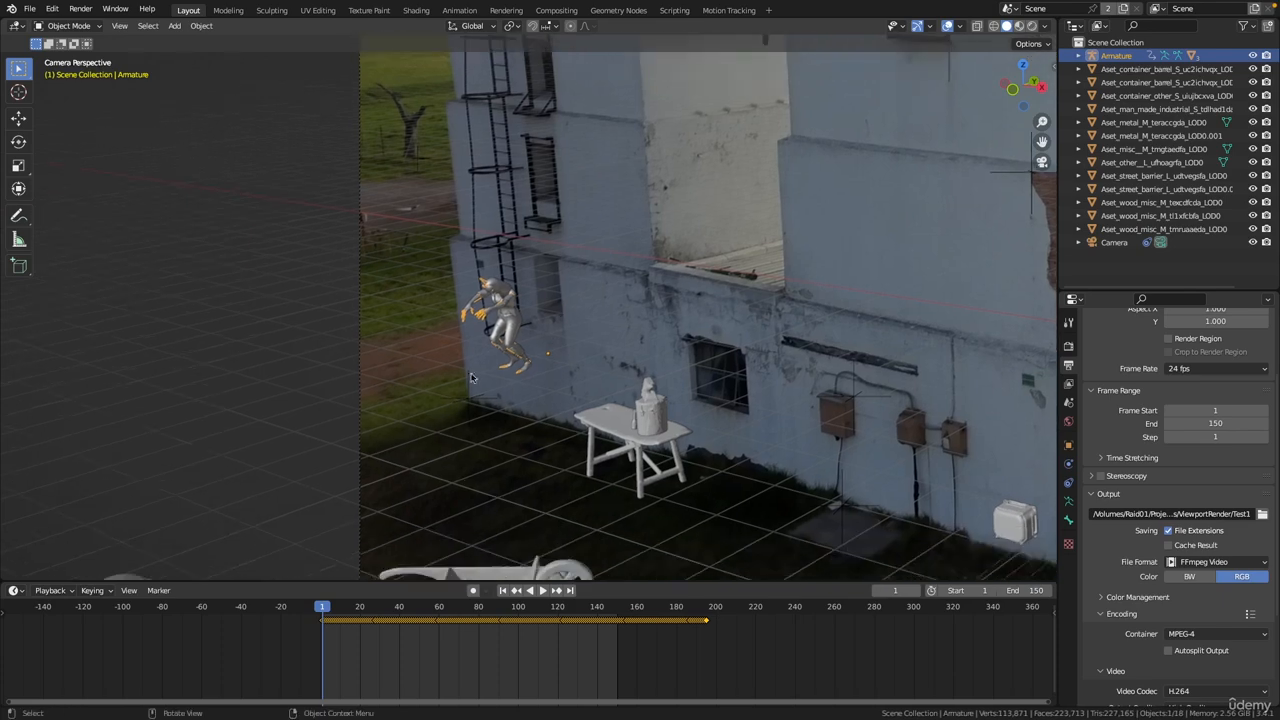
- Examine the zombie's feet against the ground line in the front orthographic view, and play its walk outside the camera view
key("KP_0")
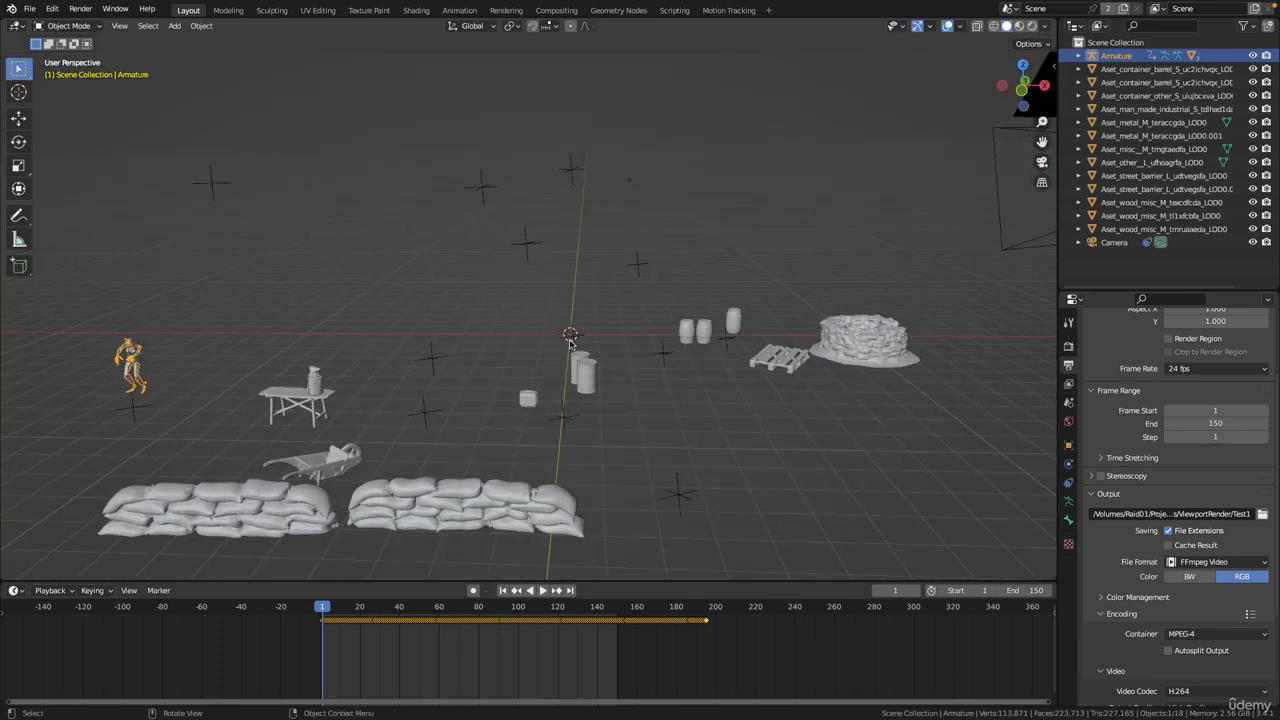
key("KP_1")
middle_click_drag(104, 408, 588, 363, "shift")
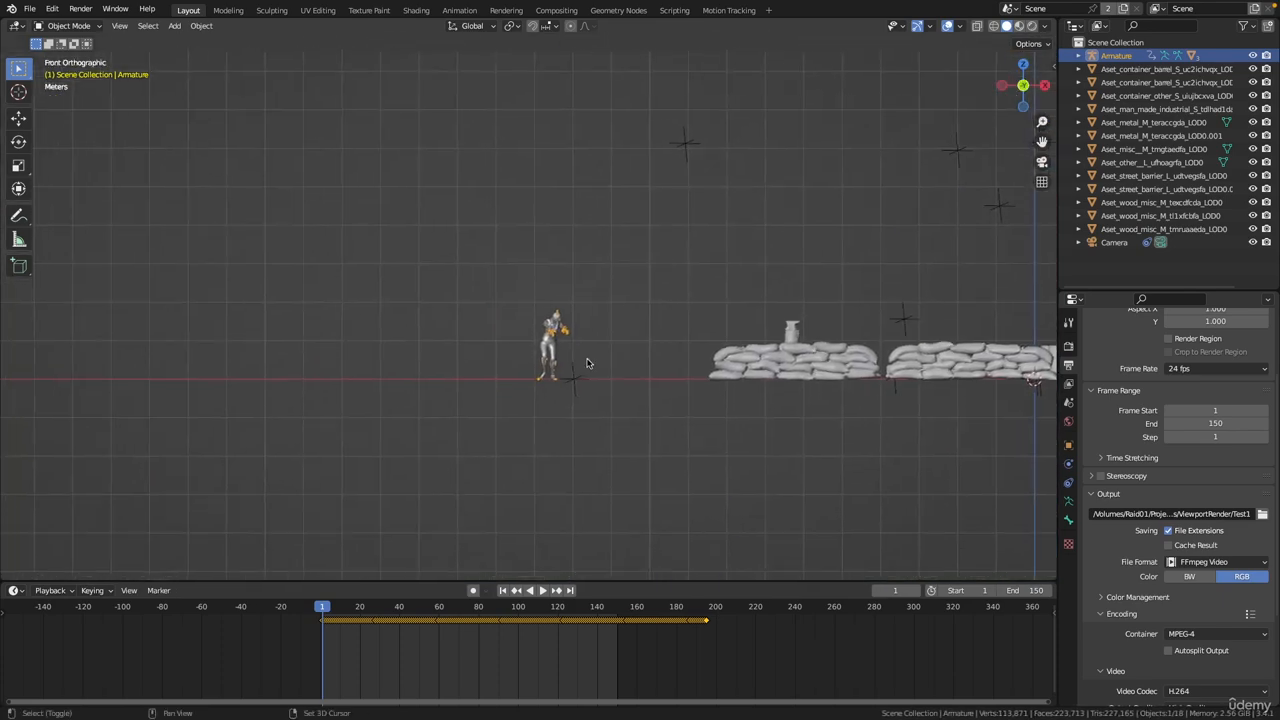
middle_click_drag(637, 205, 567, 435, "ctrl")
key("space")
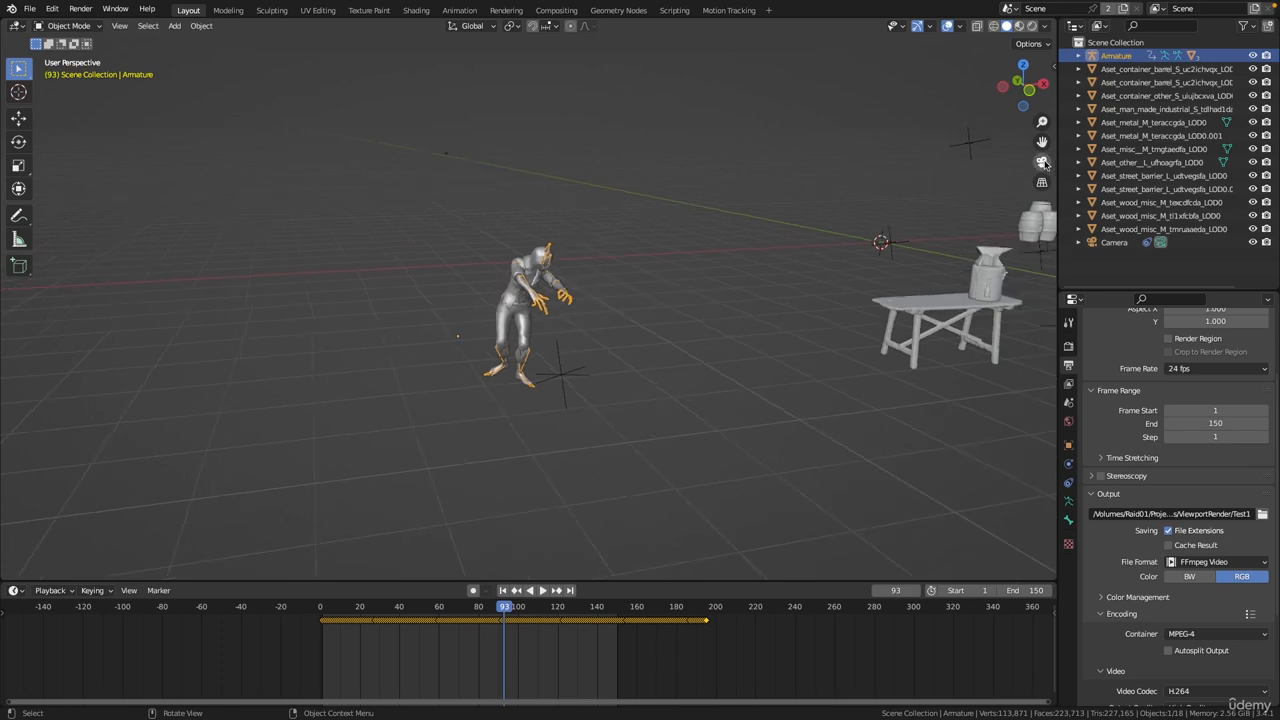
- Return to the camera view and play the shot from frame 1 to review the zombie in the full scene, then rewind to frame 1
left_click(1043, 163)
scroll(478, 293, "up", 5)
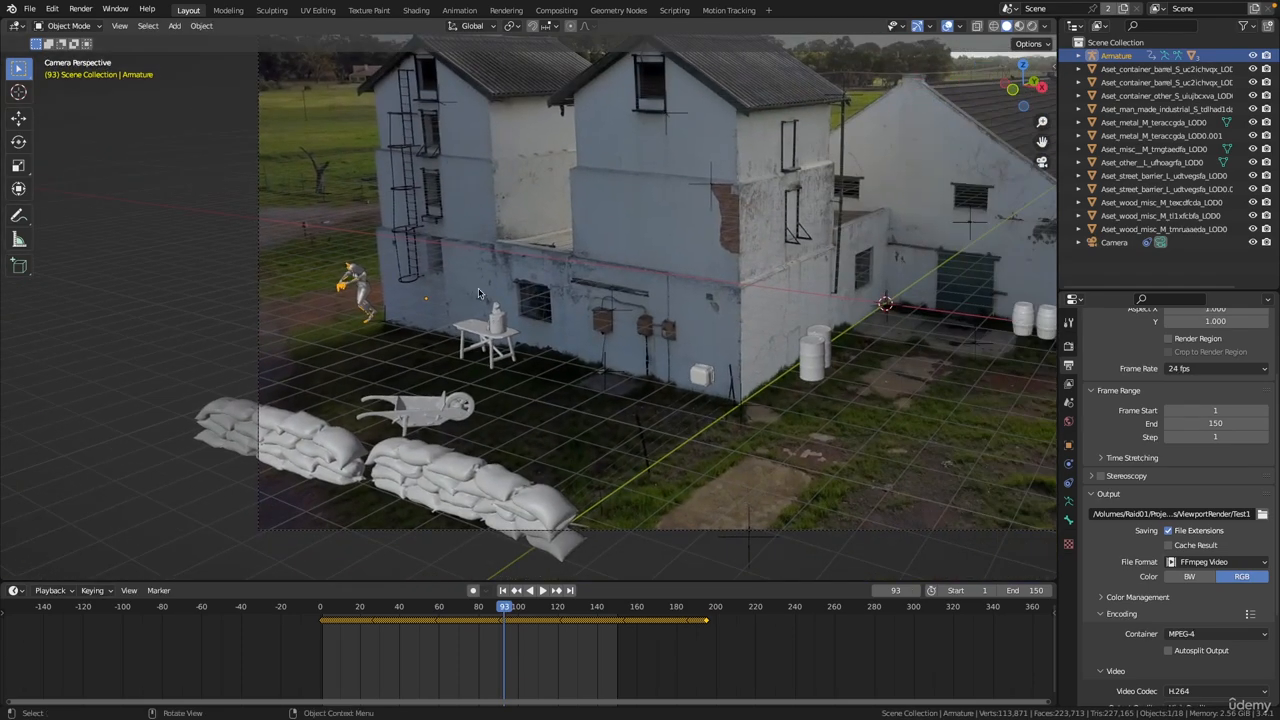
key("shift+Left")
scroll(478, 290, "down", 2)
scroll(405, 337, "down", 3)
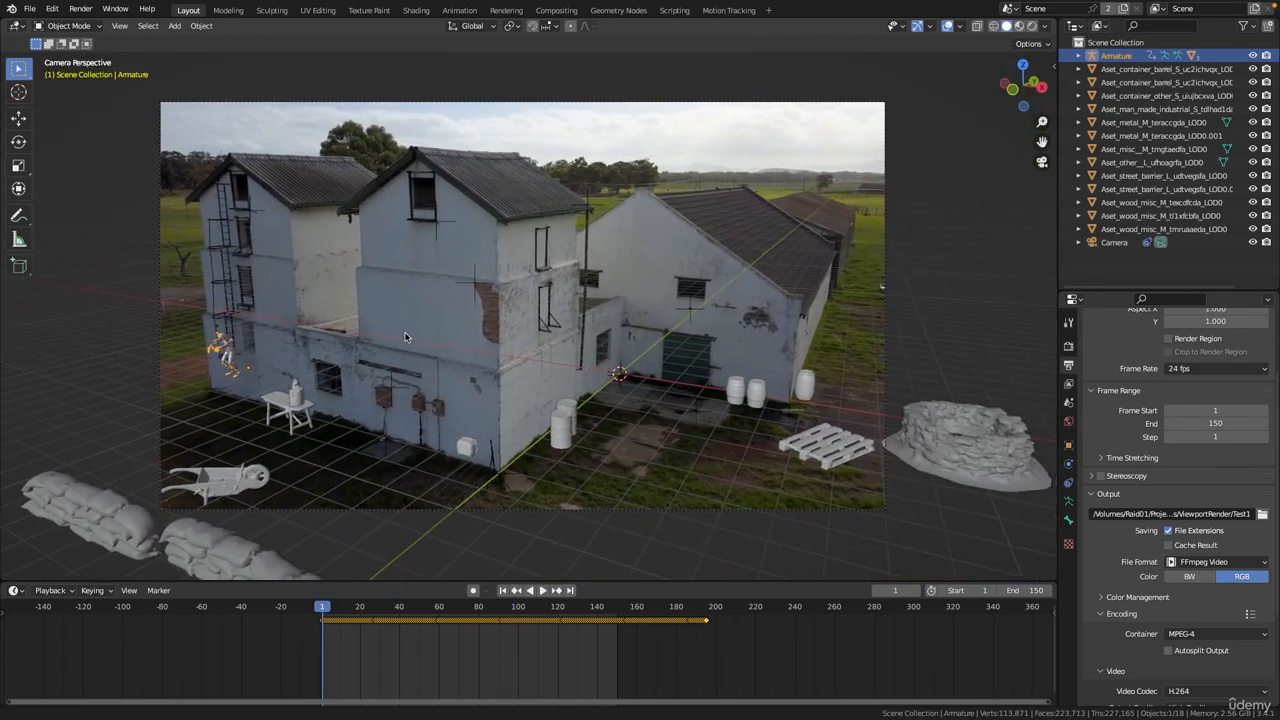
scroll(480, 299, "up", 2)
key("space")
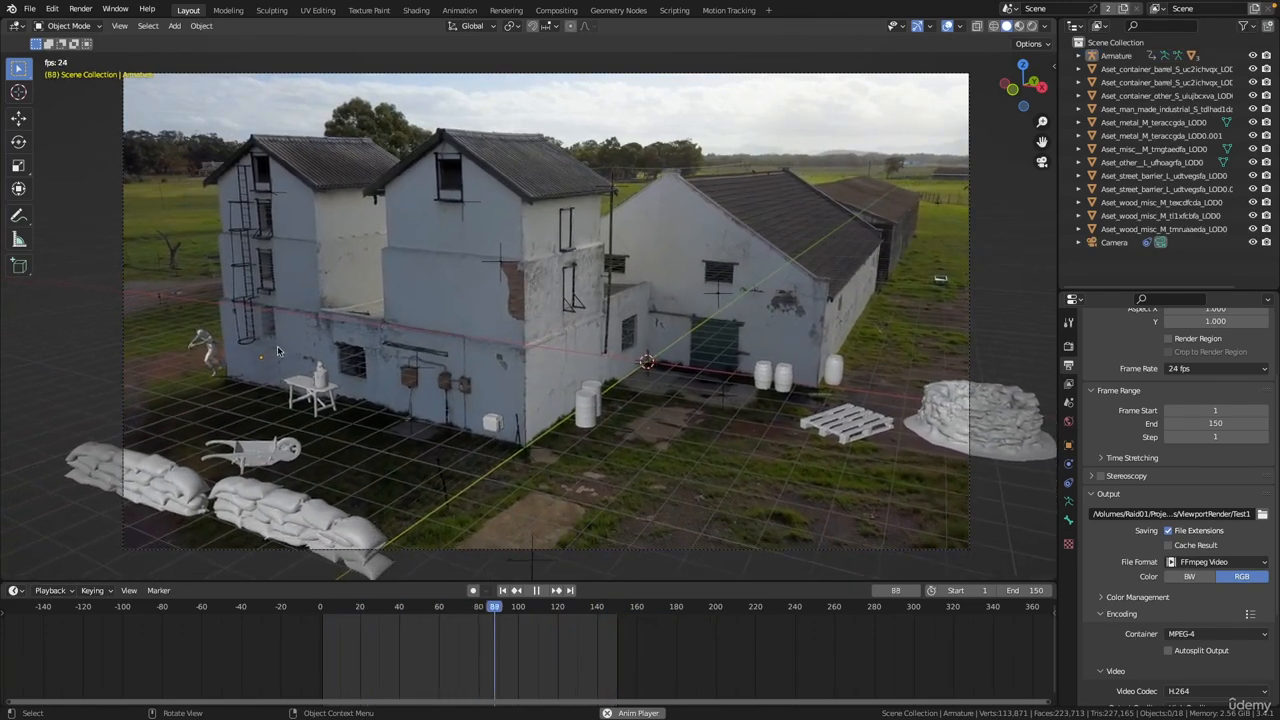
key("shift+Left")
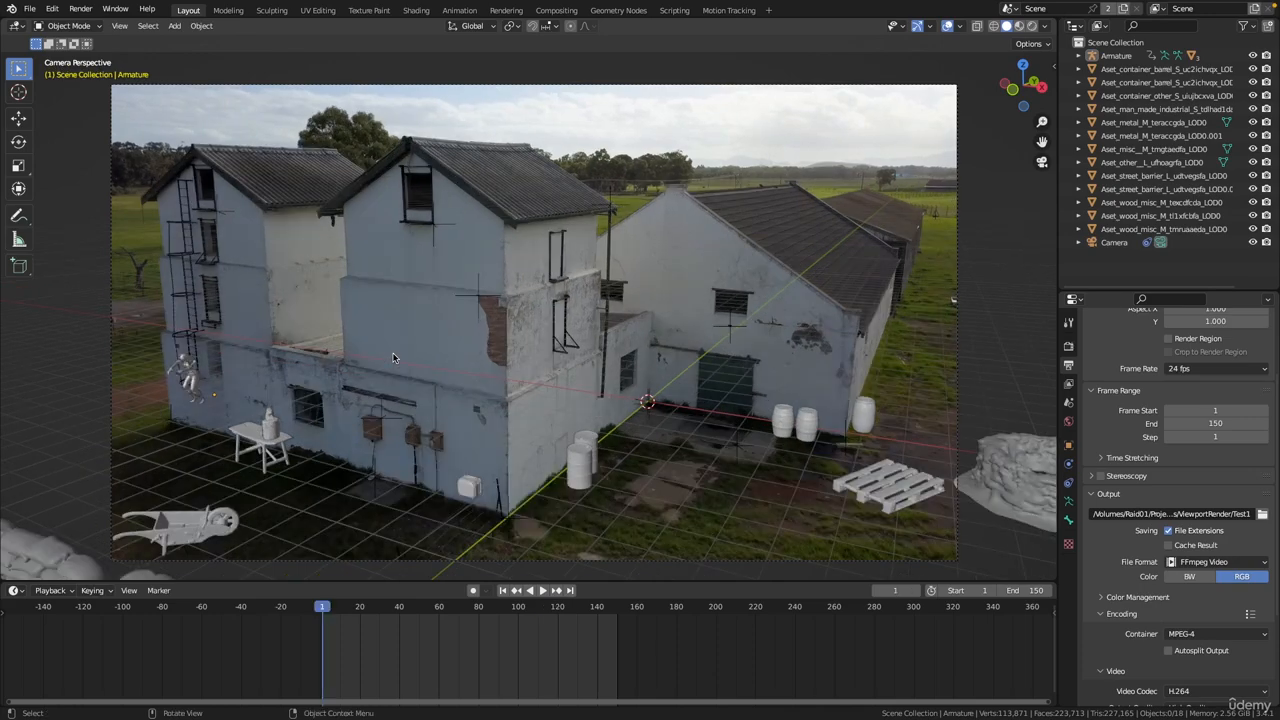